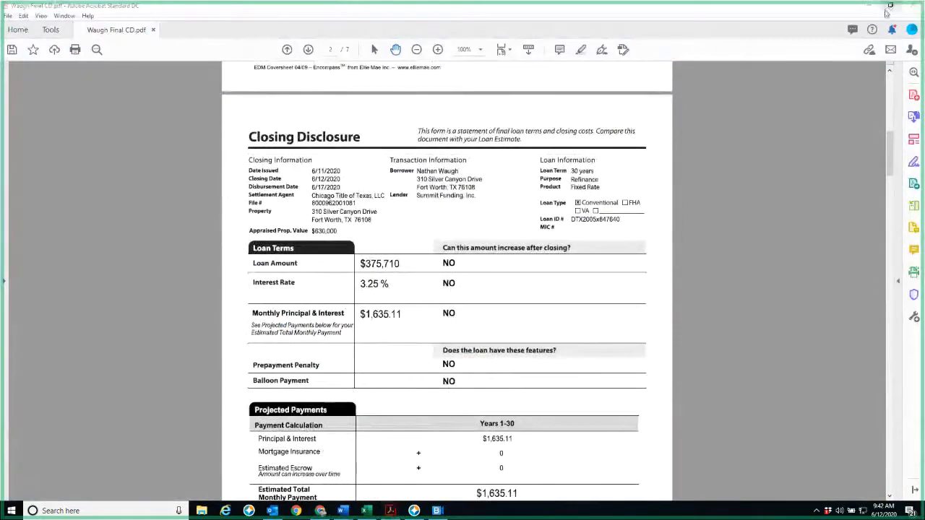
Shrink the Closing Disclosure PDF window and place it beside the Mortgage Coach Competitor form
click(890, 6)
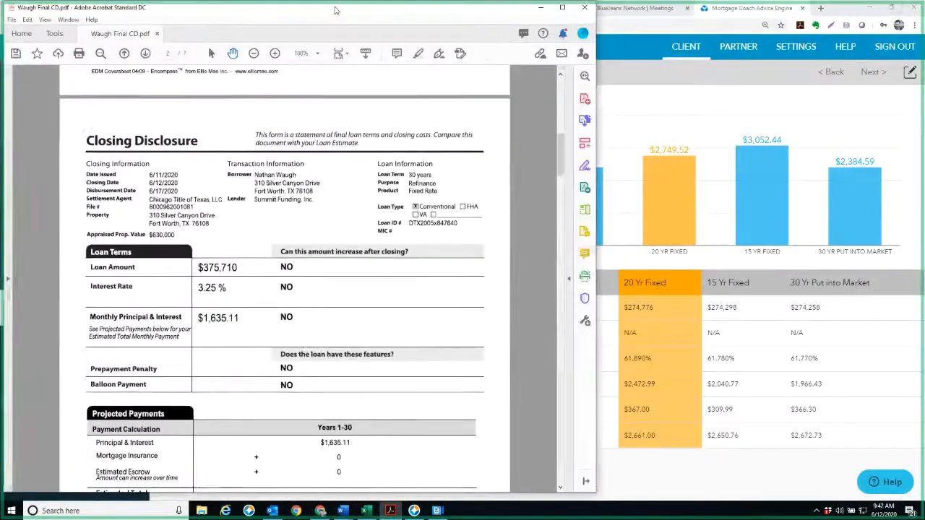
drag(335, 10, 680, 15)
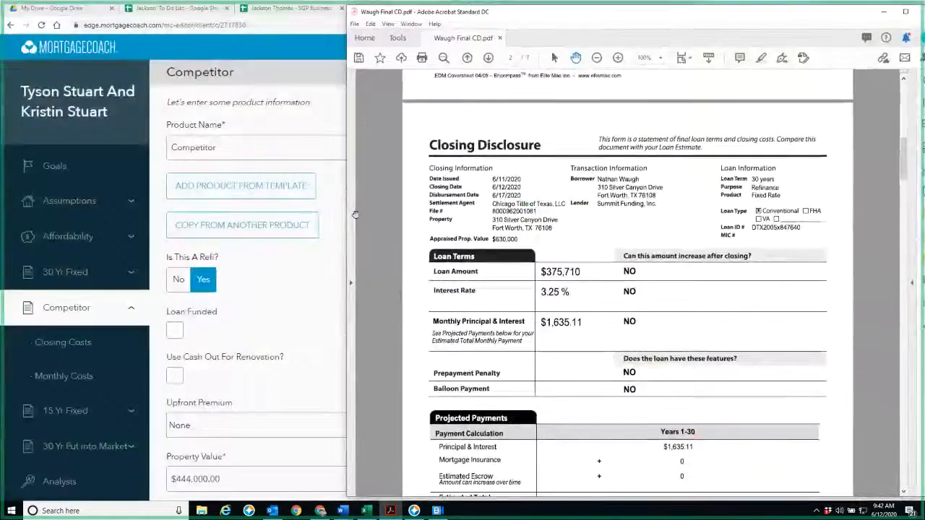
drag(410, 222, 436, 222)
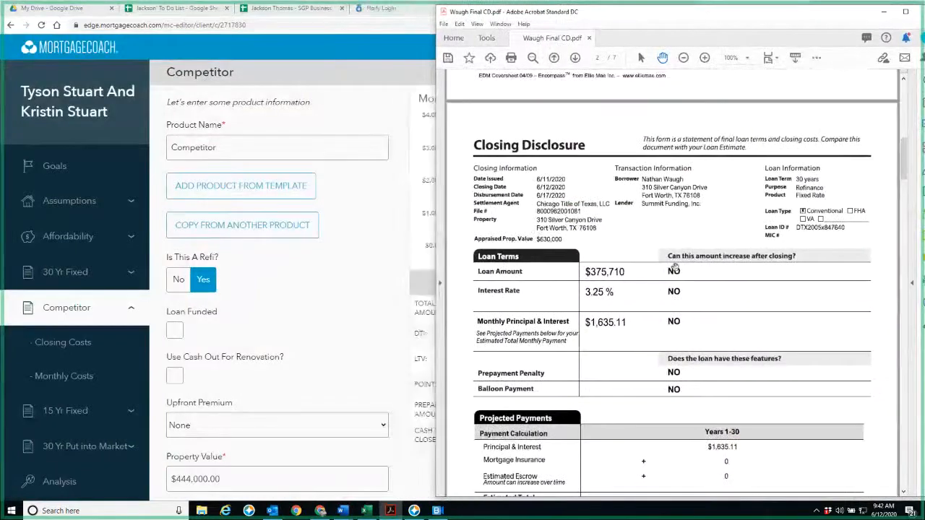
scroll(673, 313, down, 5)
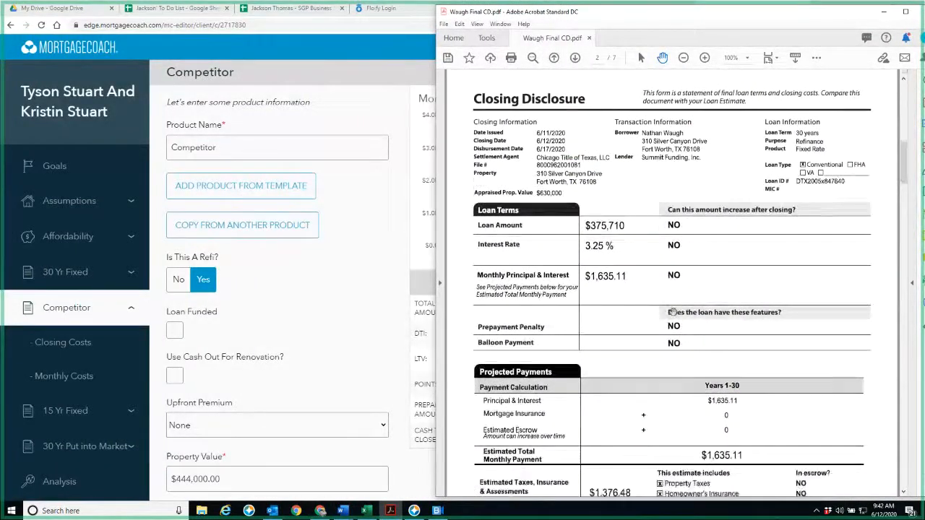
scroll(672, 313, down, 4)
scroll(595, 352, up, 1)
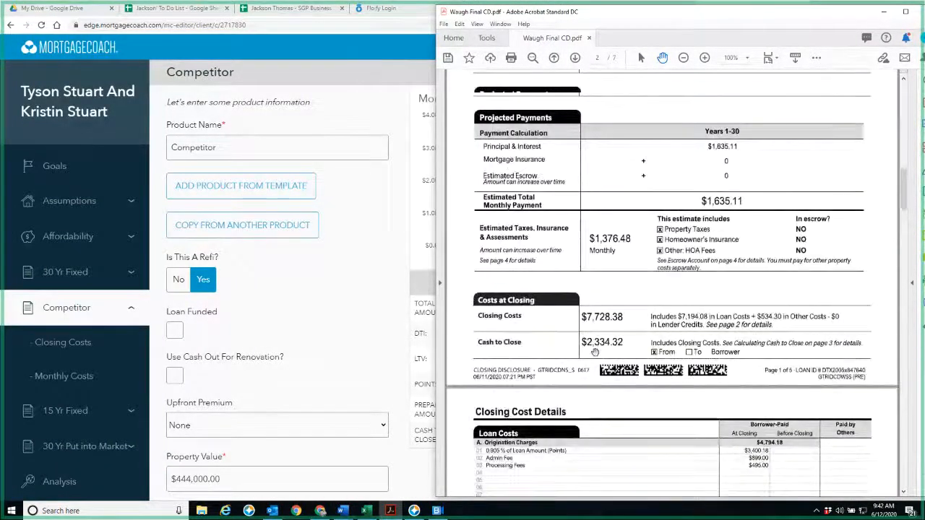
scroll(596, 352, up, 1)
scroll(596, 352, down, 2)
Shrink the Mortgage Coach browser window so it sits side by side with the PDF window
click(309, 336)
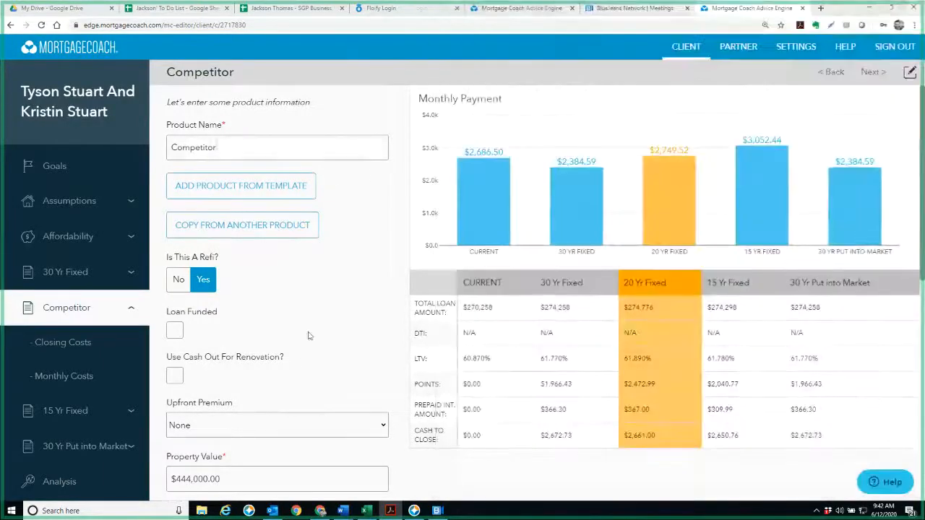
click(893, 8)
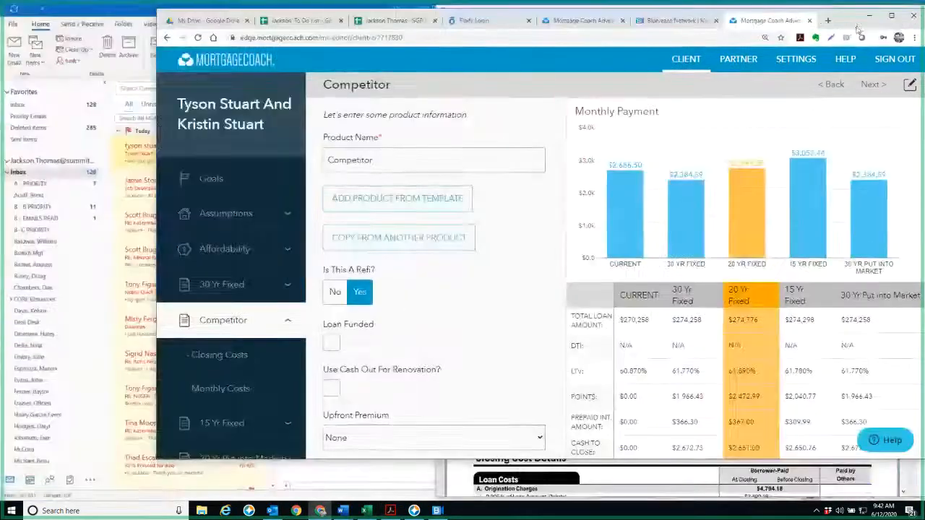
drag(860, 29, 711, 25)
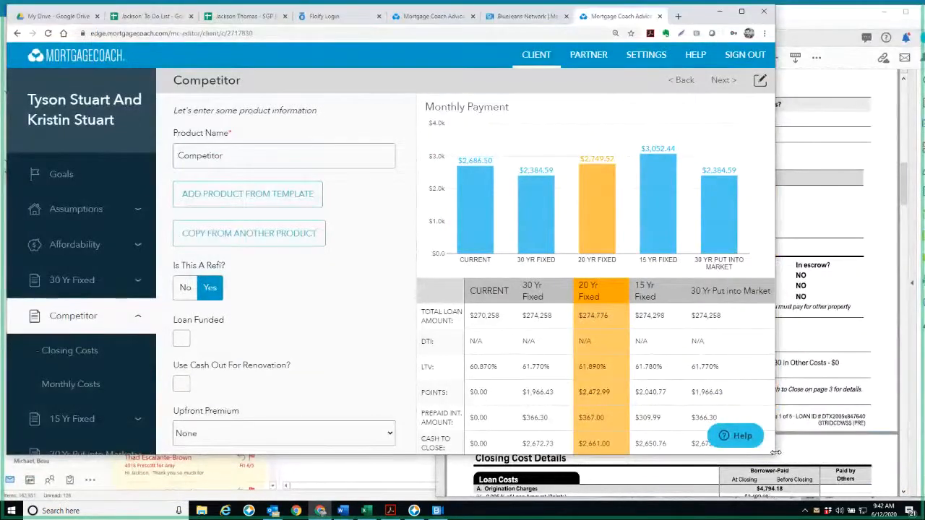
drag(775, 453, 434, 506)
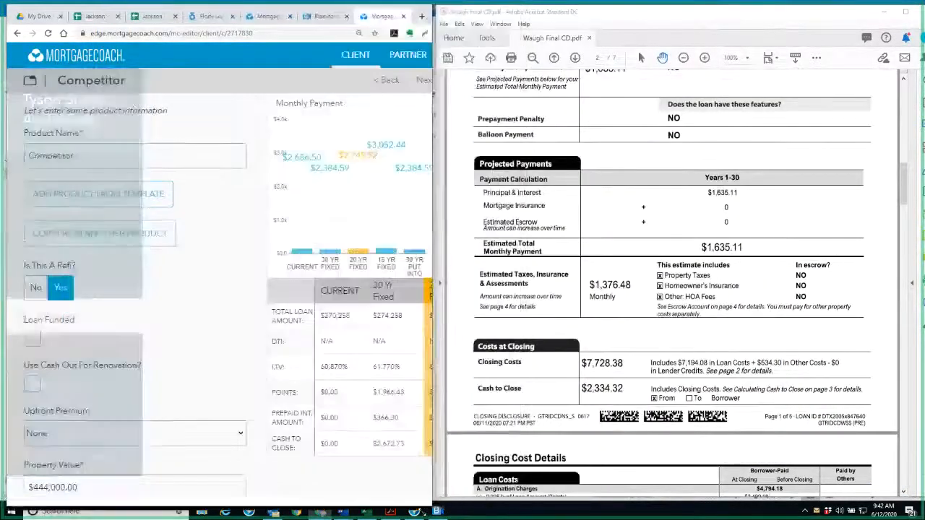
Compare the Competitor product's entry fields with the loan terms in the Closing Disclosure
scroll(233, 450, down, 1)
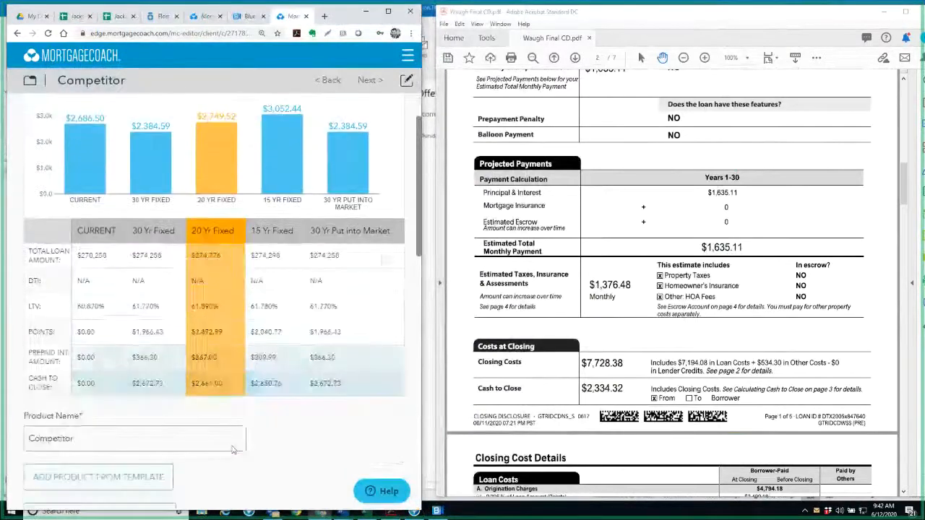
scroll(233, 450, down, 4)
scroll(632, 203, up, 3)
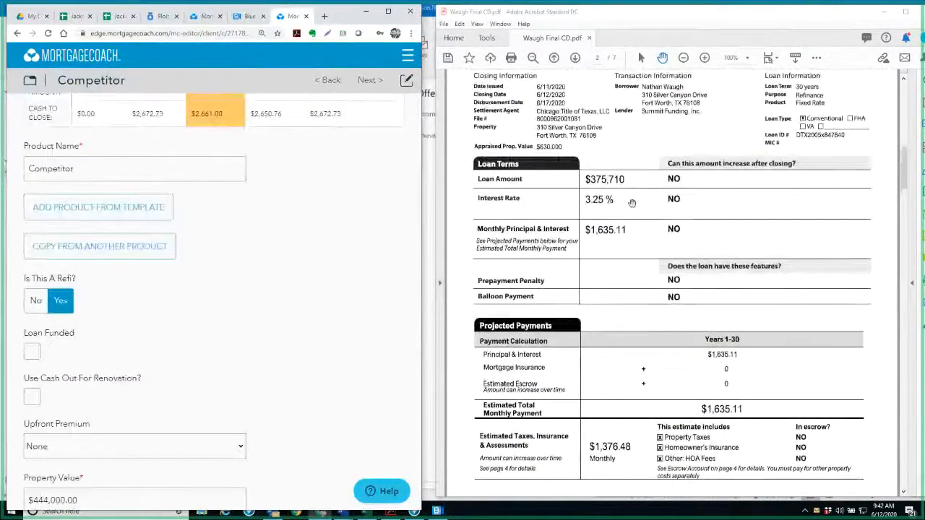
scroll(238, 422, down, 3)
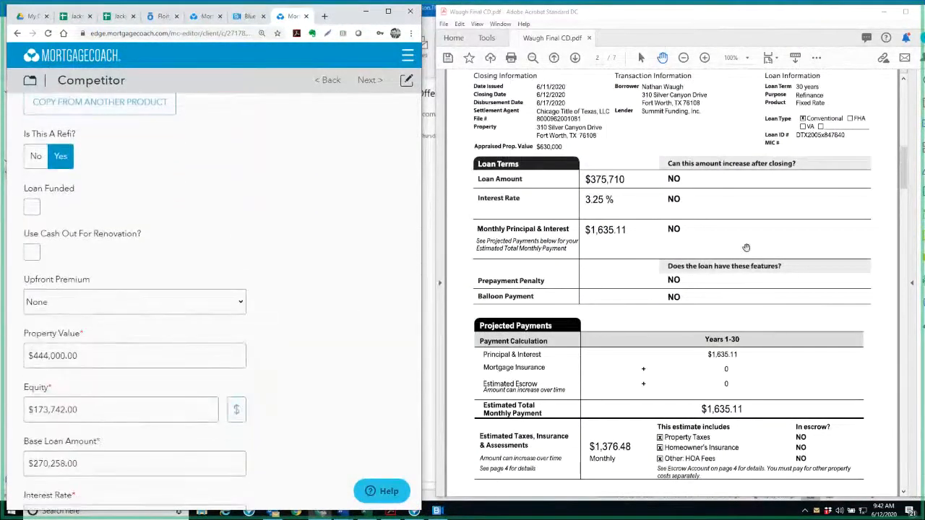
scroll(651, 217, up, 1)
scroll(634, 183, up, 2)
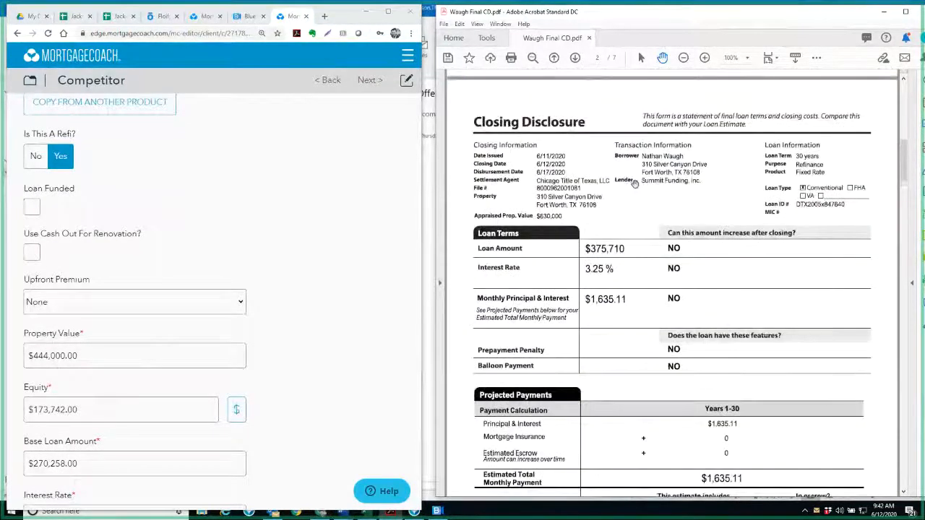
mouse_move(90, 375)
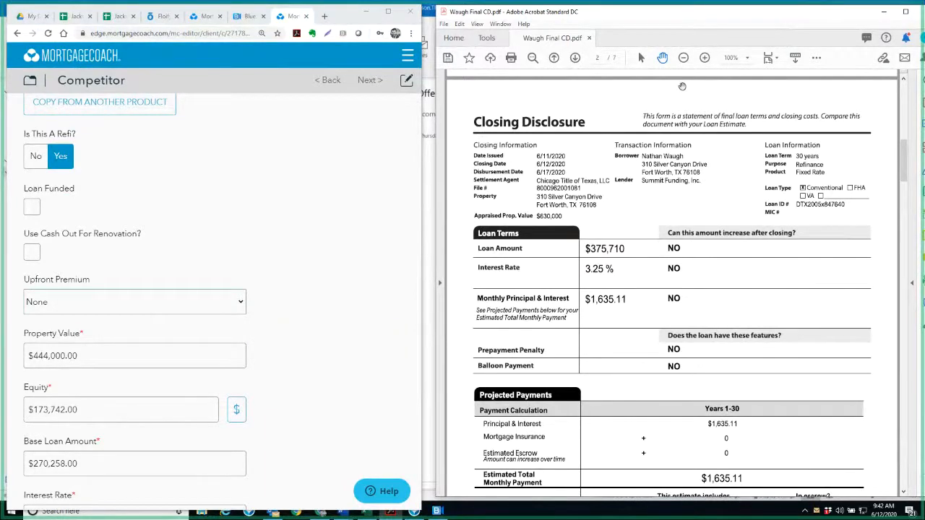
Open the cifw2015 (33).pdf attachment from the Texas Lending offer email in Outlook, then show it beside the Mortgage Coach form
click(884, 11)
click(565, 312)
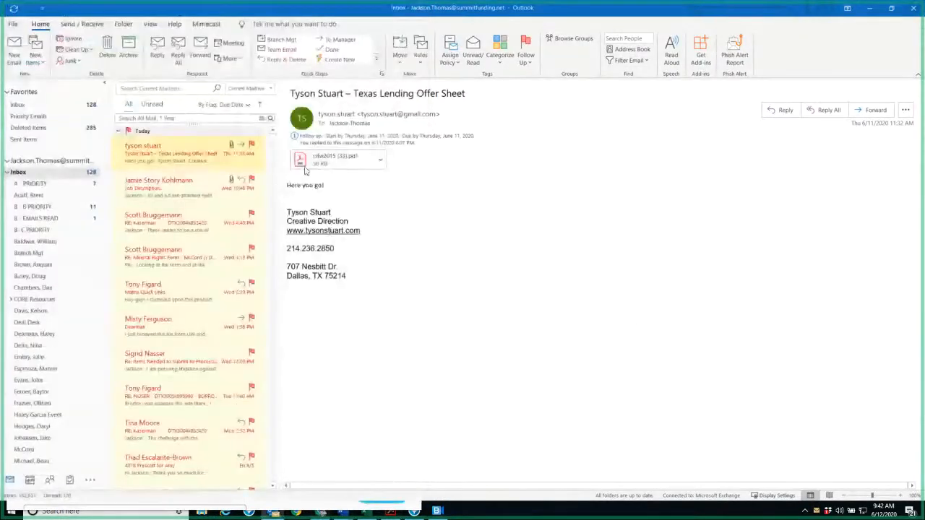
double_click(327, 159)
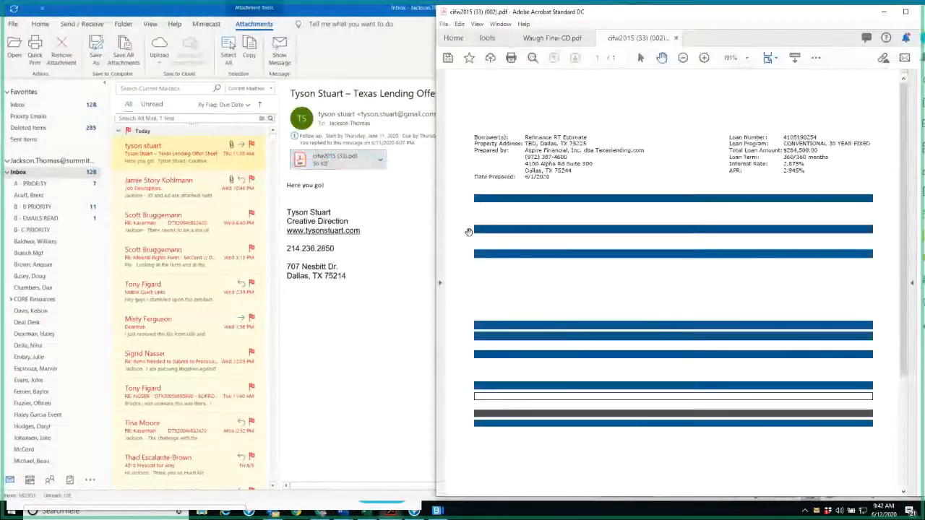
click(323, 512)
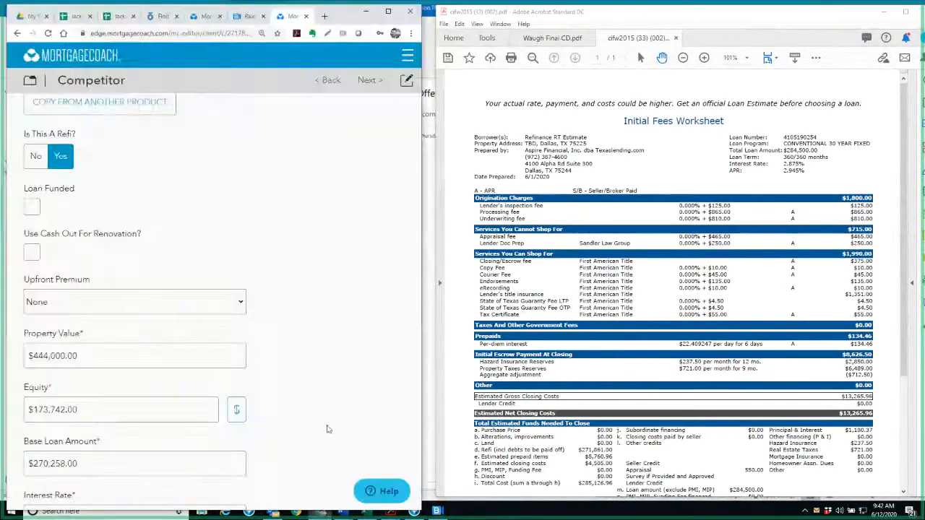
click(601, 312)
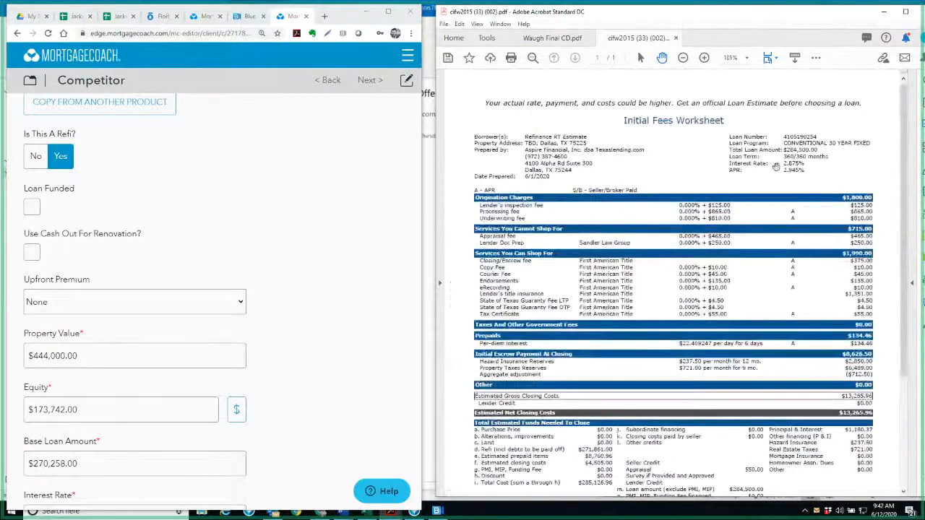
Set the Competitor product's base loan amount to $284,500, matching the Initial Fees Worksheet
scroll(82, 427, down, 2)
click(58, 322)
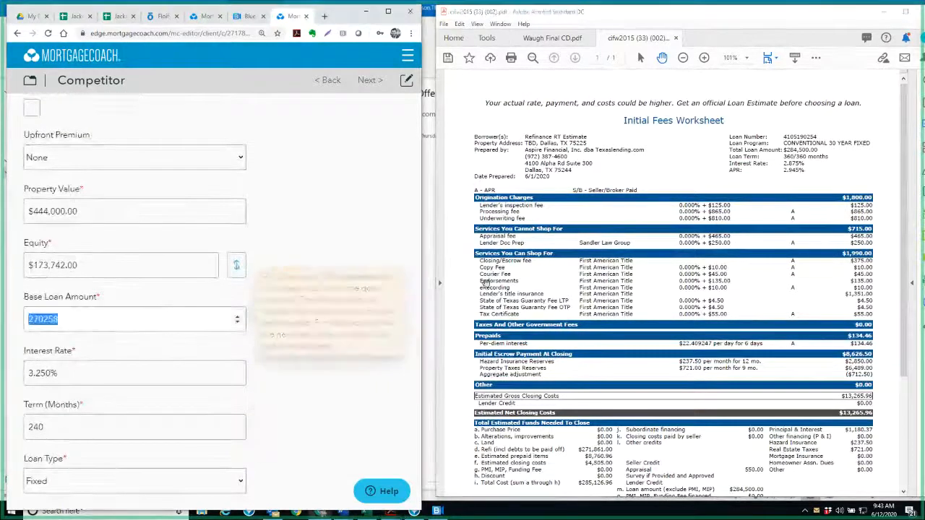
text(8)
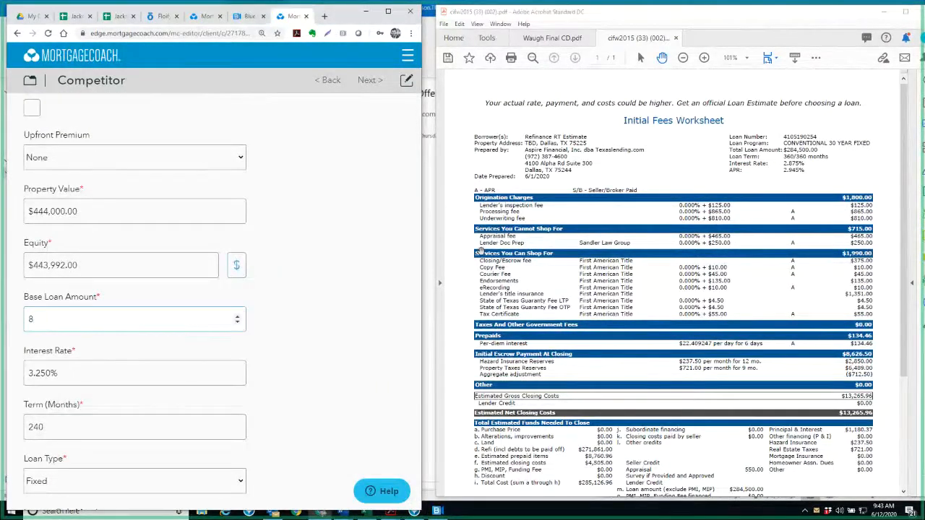
key(BackSpace)
text(21)
key(BackSpace)
key(BackSpace)
text(284,500)
key(Tab)
key(shift+Tab)
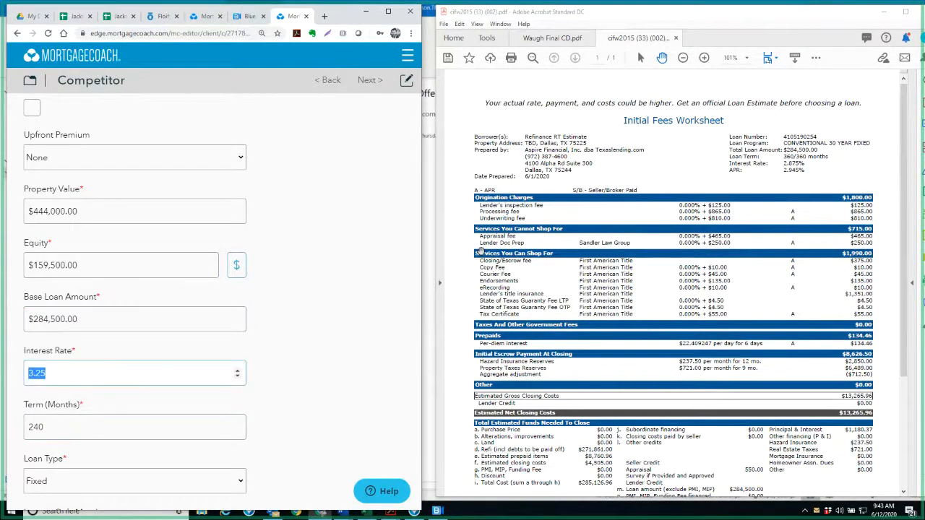
Set the Competitor product's interest rate to 2.875%
text(2.875)
key(Tab)
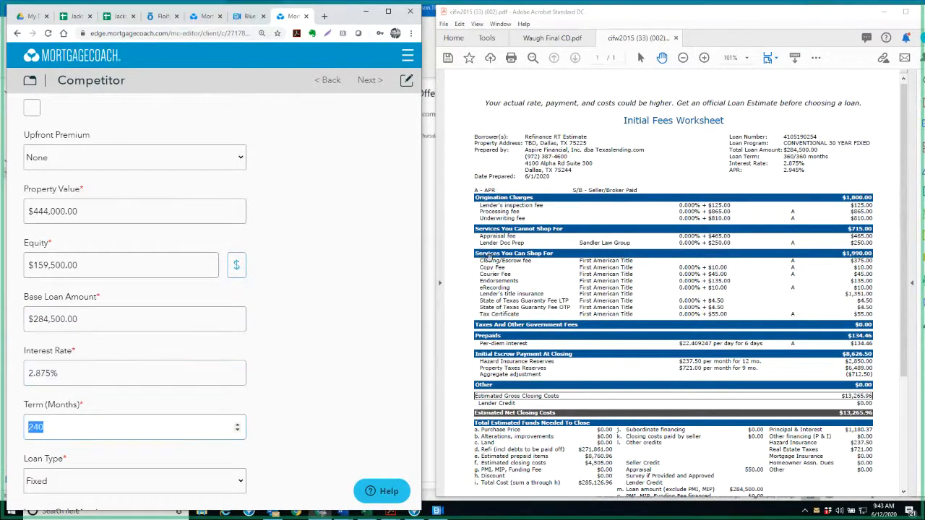
click(582, 165)
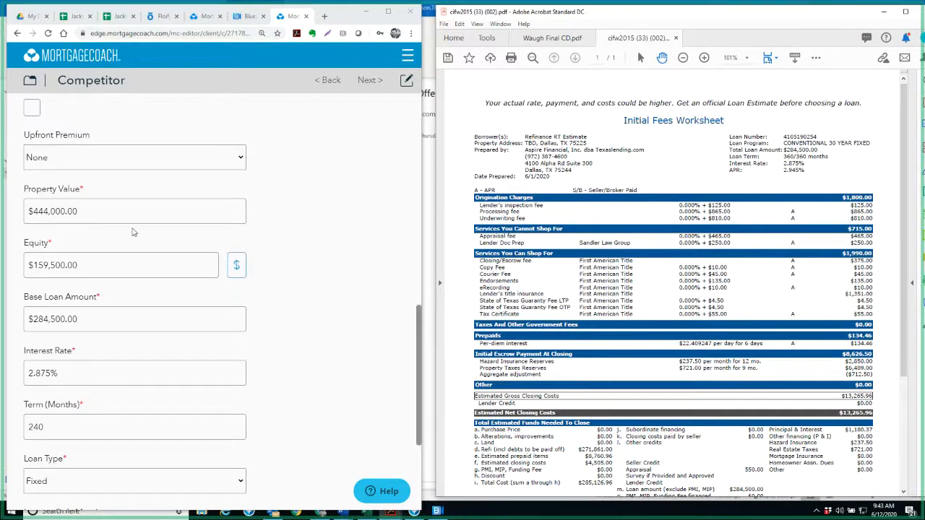
In the Competitor's closing costs, turn off adding points to the loan amount and set the points to 0%
scroll(117, 342, down, 3)
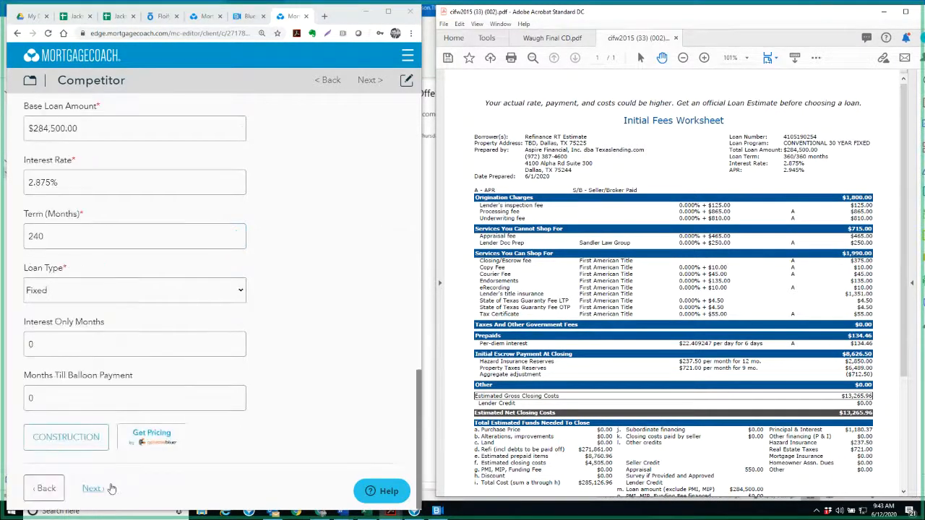
click(110, 493)
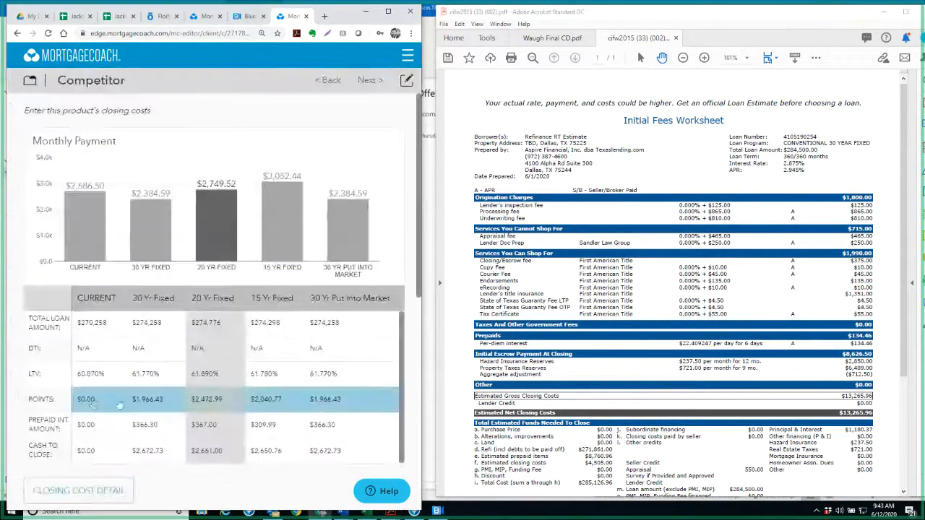
scroll(166, 383, down, 3)
scroll(201, 386, down, 2)
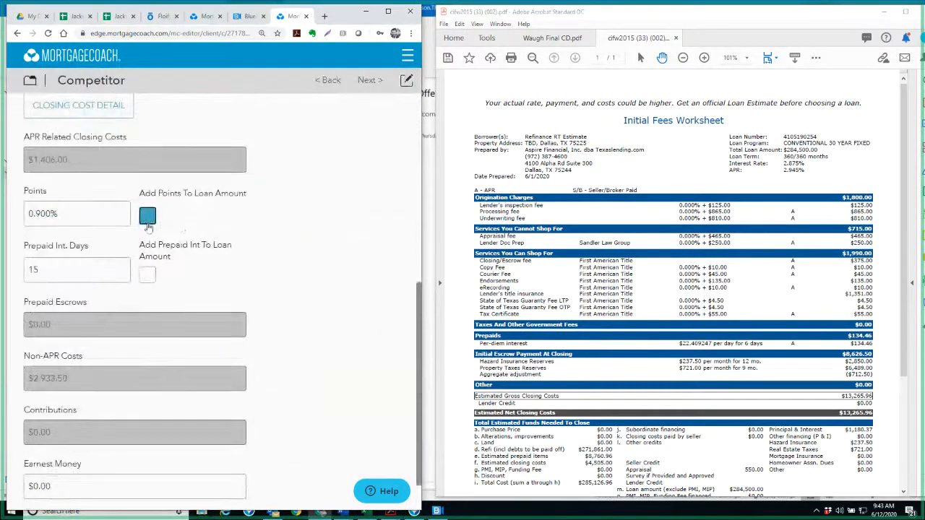
click(148, 216)
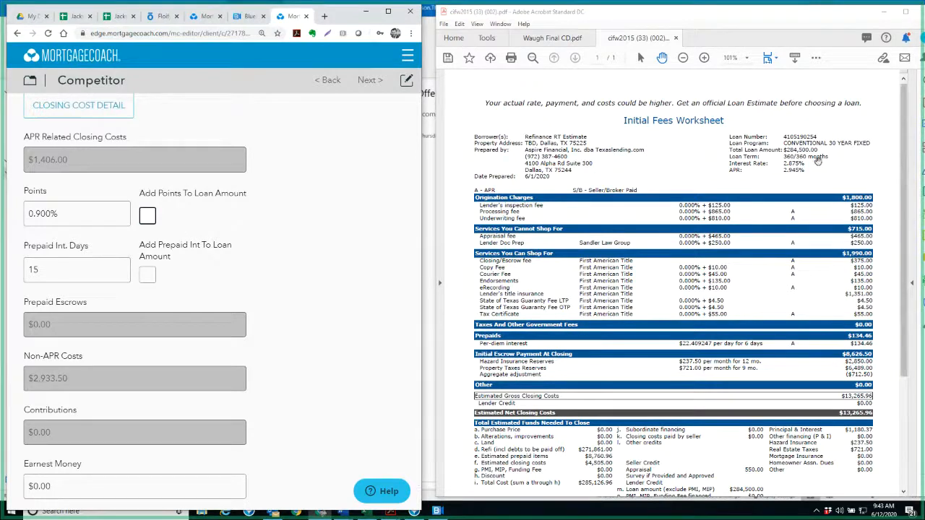
scroll(130, 231, up, 1)
double_click(73, 311)
text(0)
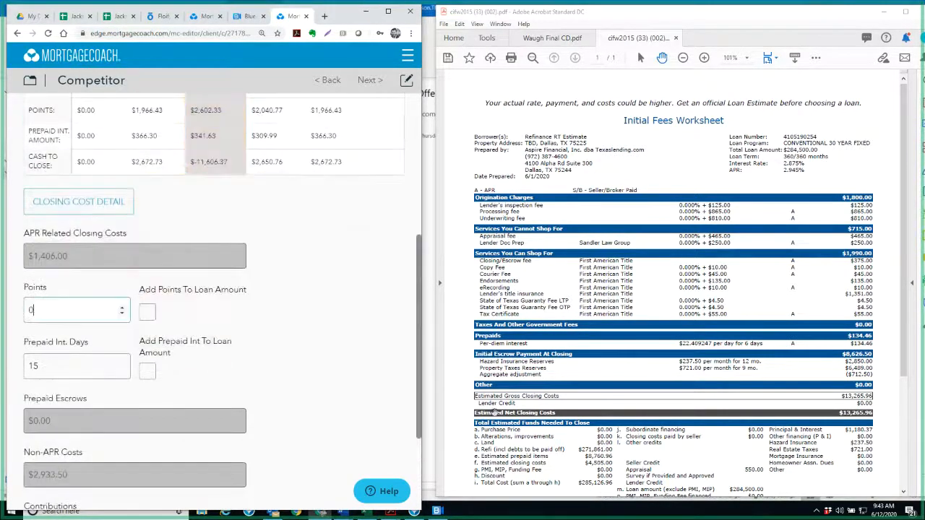
drag(697, 318, 698, 313)
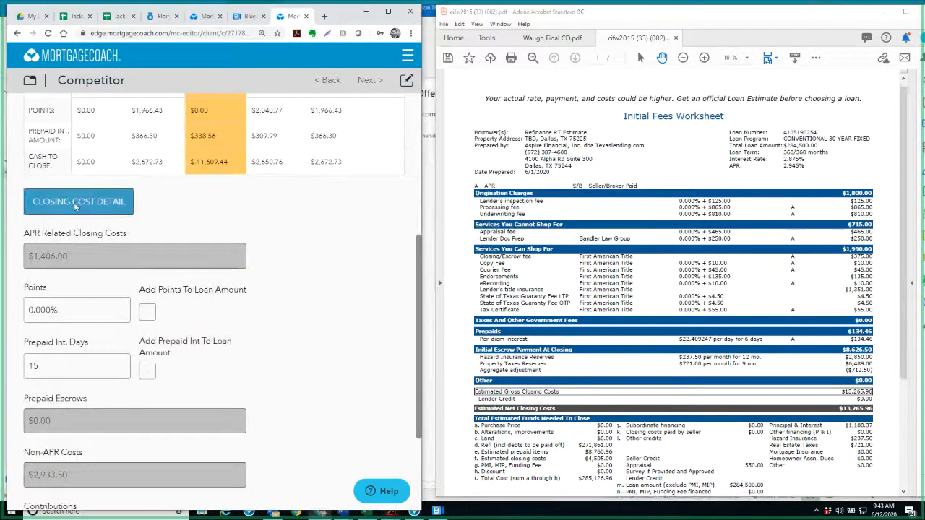
Remove all existing fees from the Competitor's closing cost details
click(78, 201)
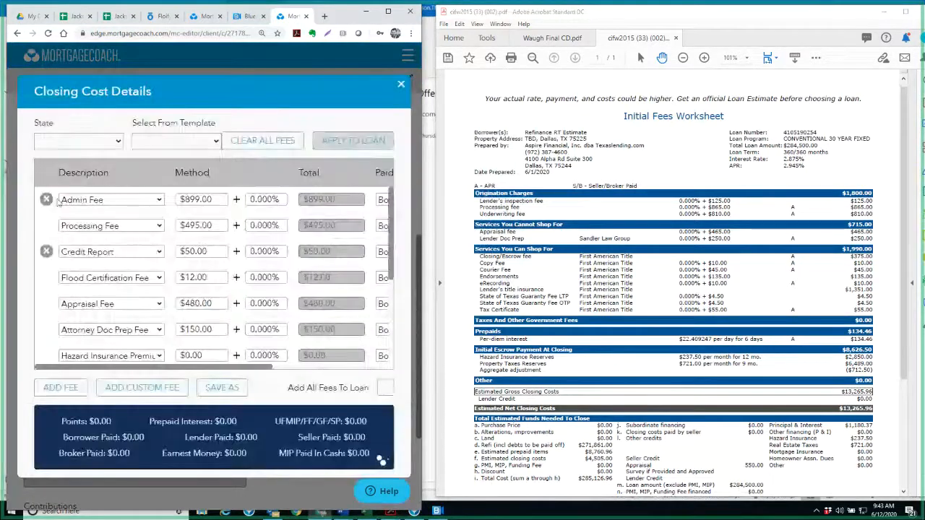
click(46, 201)
click(46, 200)
click(47, 201)
click(46, 201)
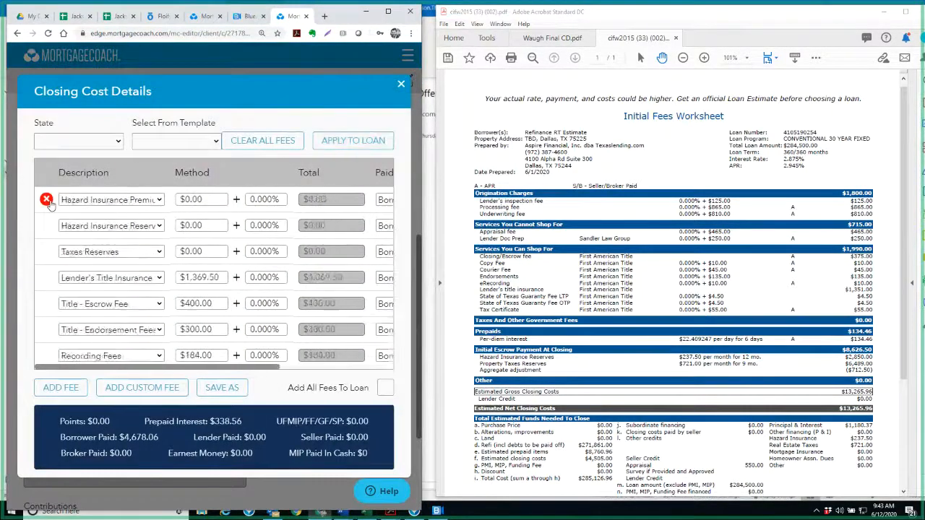
click(46, 200)
click(47, 200)
click(47, 200)
click(46, 200)
click(46, 200)
Add a fee line to the Competitor's closing costs and choose Inspection Fee as its description
click(61, 387)
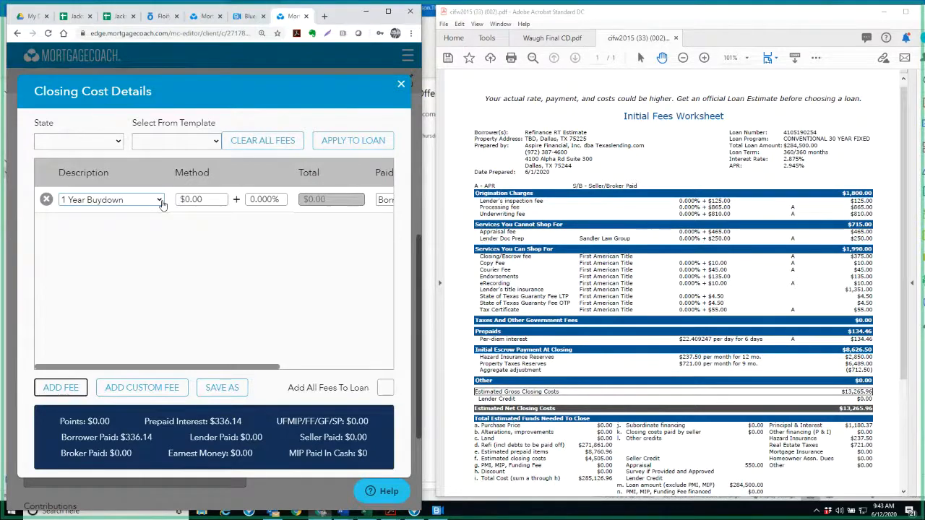
click(162, 202)
scroll(141, 339, down, 15)
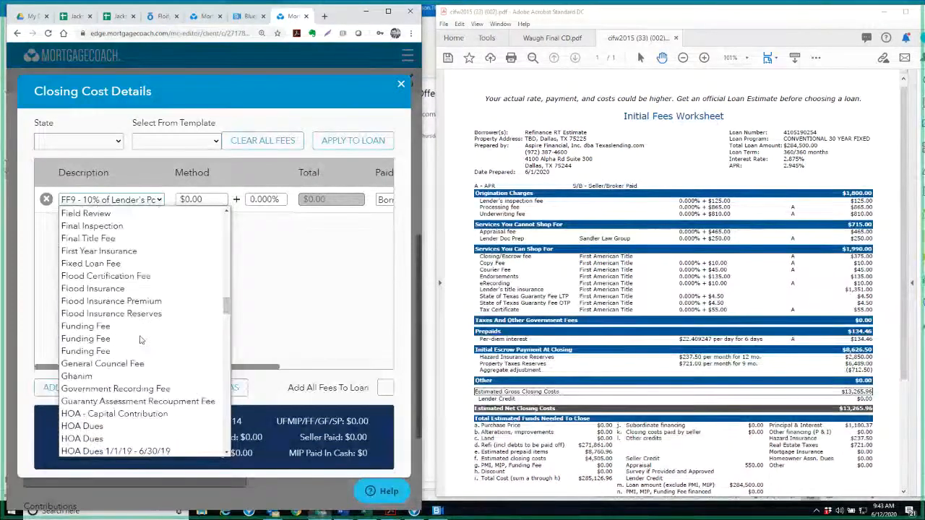
scroll(141, 340, up, 7)
scroll(123, 361, down, 10)
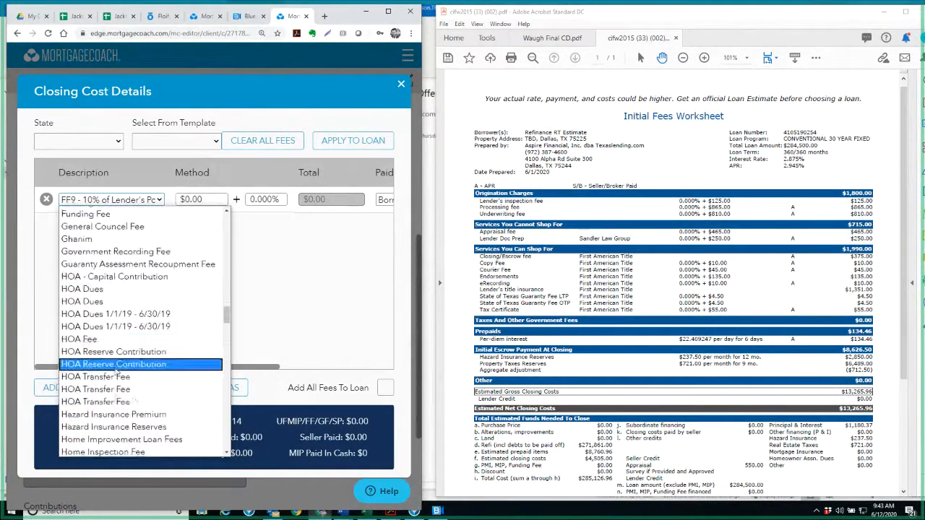
scroll(117, 371, down, 18)
scroll(117, 372, up, 4)
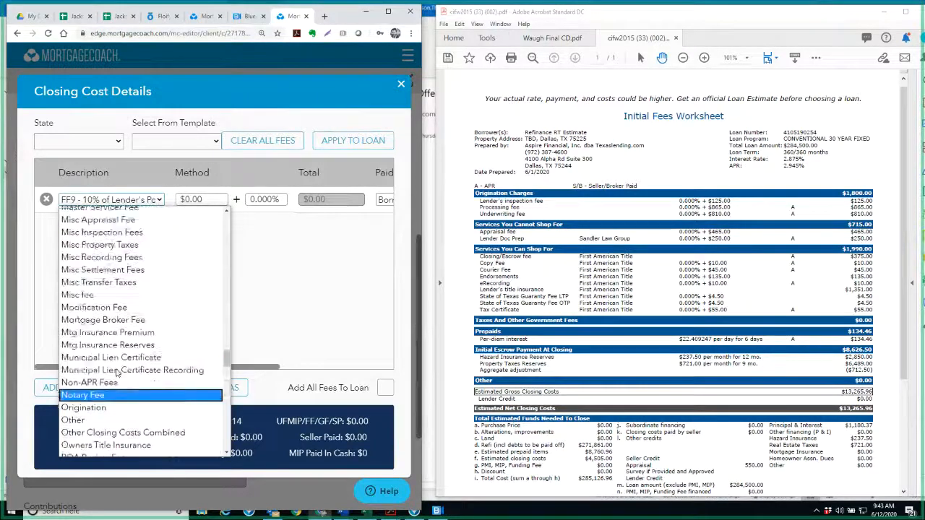
scroll(117, 373, up, 10)
click(108, 254)
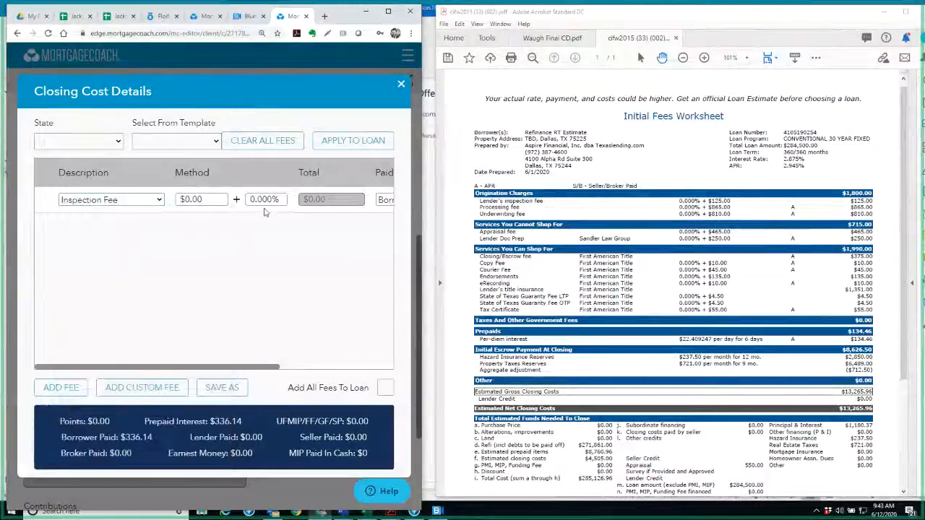
Set the Inspection Fee's dollar amount to $125, matching the lender's inspection fee on the worksheet
key(Tab)
text(122)
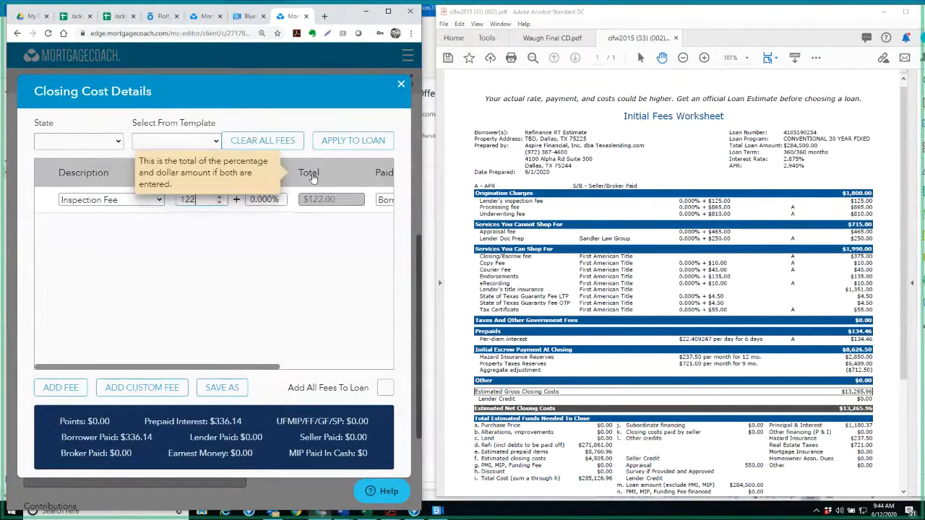
text(5)
key(Tab)
key(shift+Tab)
text(125)
key(Tab)
Add a Processing Fee of $865 to the Competitor's closing costs
click(61, 388)
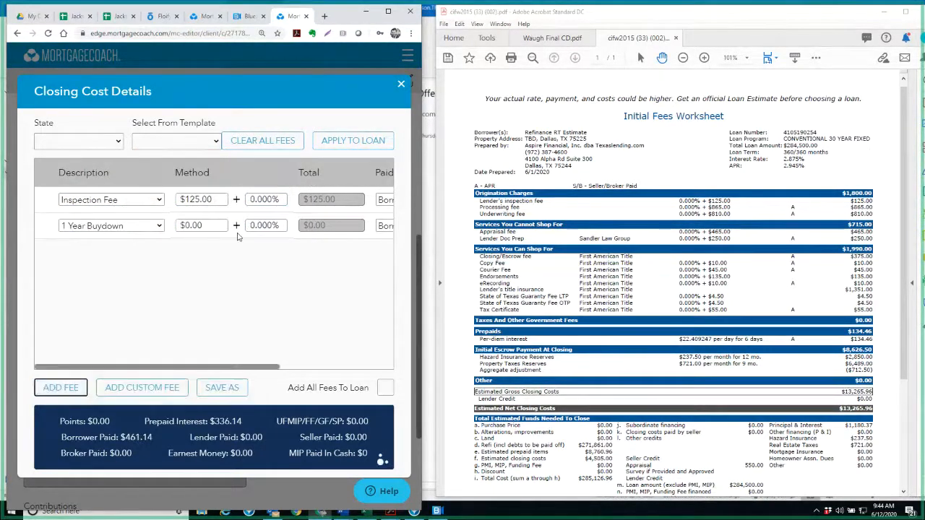
click(104, 226)
text(pr)
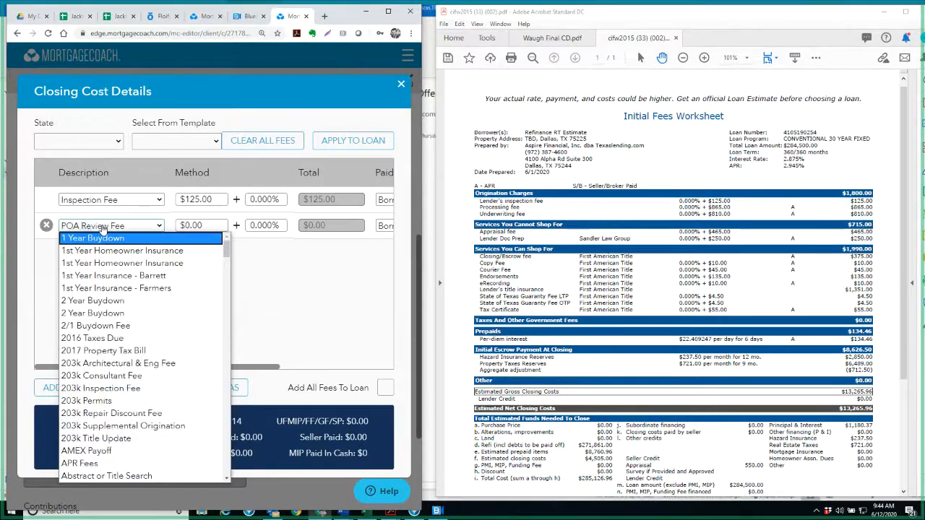
key(Up)
key(Down)
key(Down)
key(Down)
key(Down)
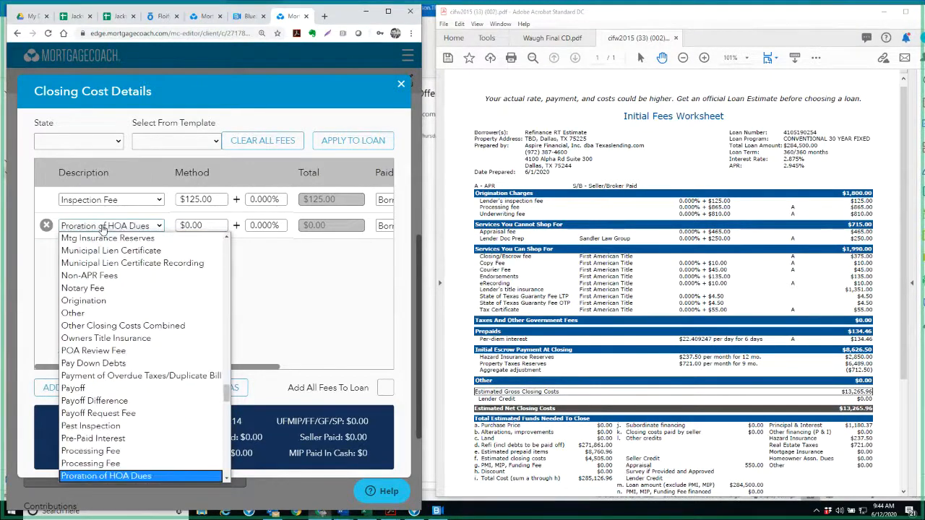
key(Up)
key(Return)
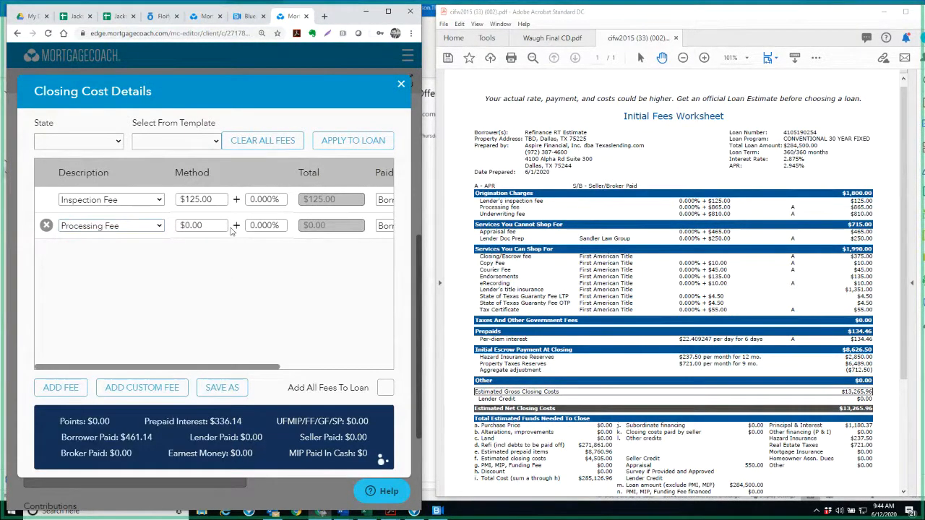
click(211, 227)
text(865)
key(Tab)
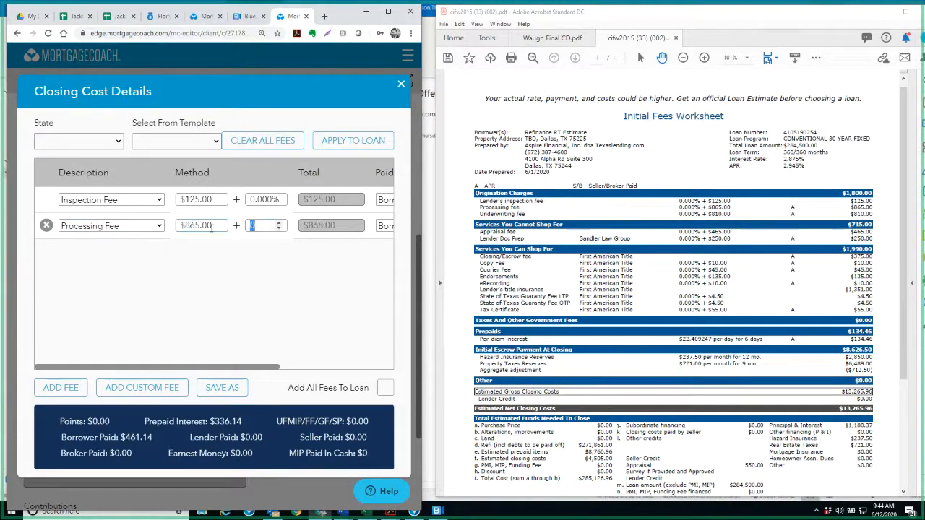
Add an Underwriting Fee of $810 to the Competitor's closing costs
click(61, 387)
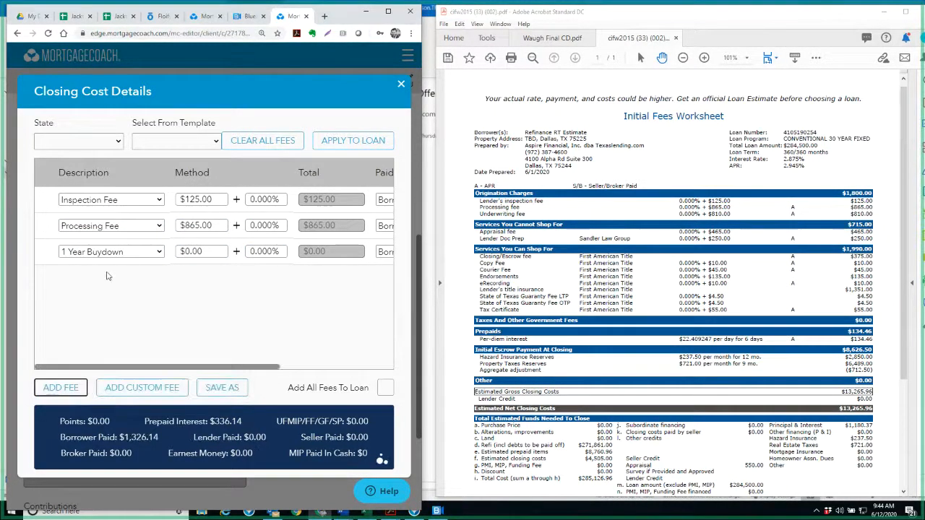
click(113, 254)
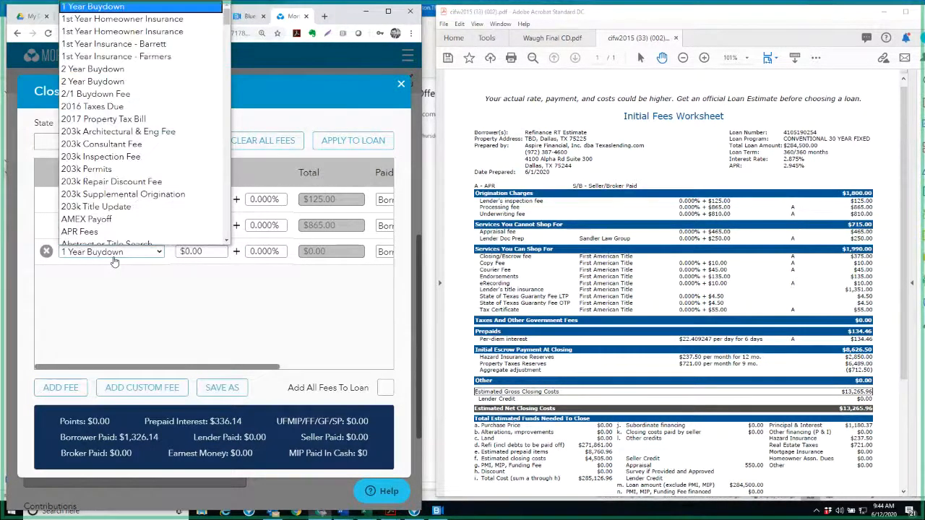
text(und)
key(Return)
double_click(212, 252)
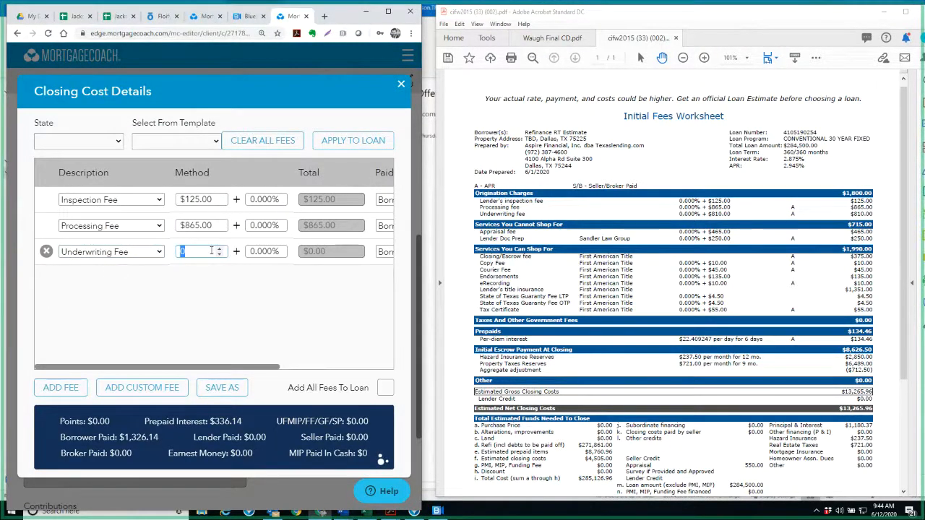
text(810)
Add an Appraisal Fee of $465 to the Competitor's closing costs
click(61, 387)
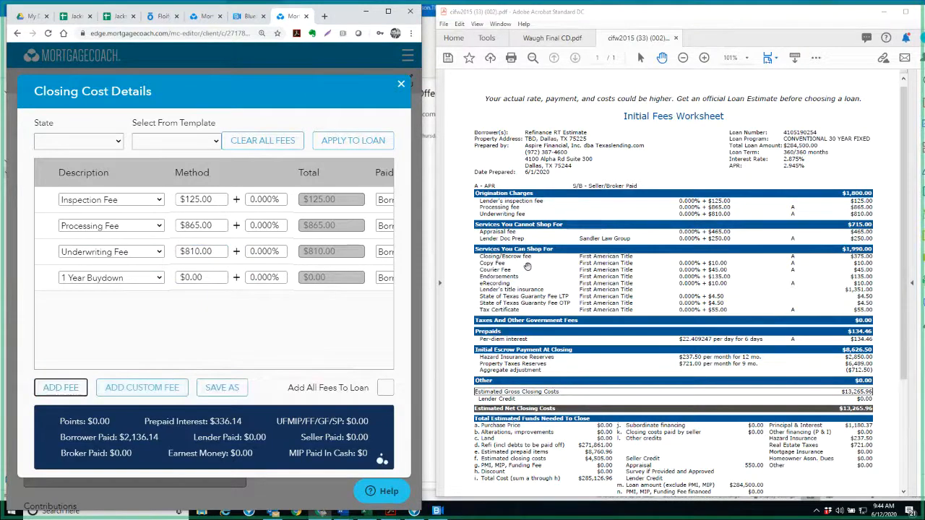
click(148, 279)
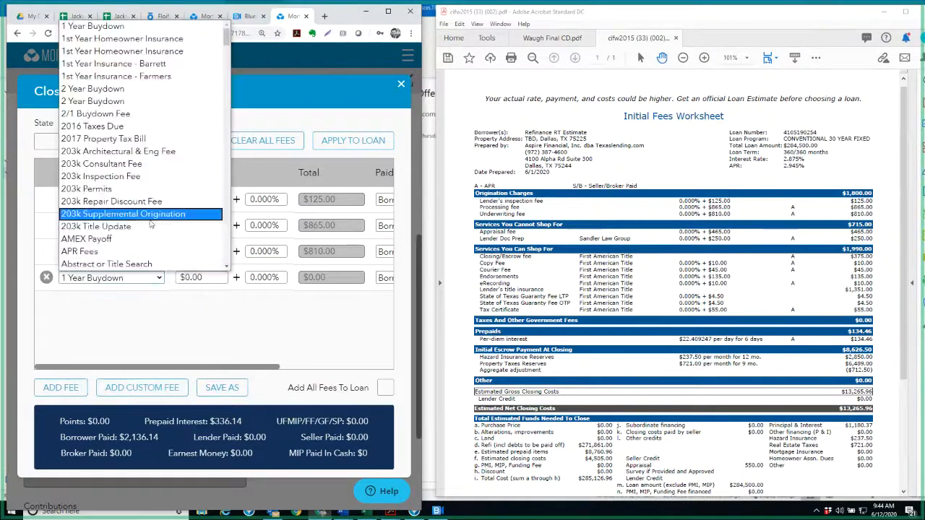
key(a)
scroll(155, 227, down, 4)
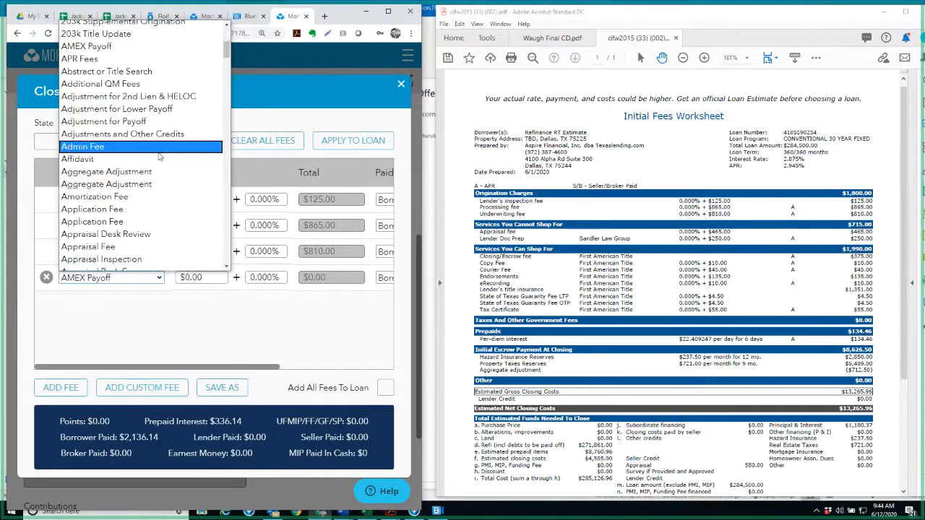
scroll(165, 219, down, 2)
click(136, 155)
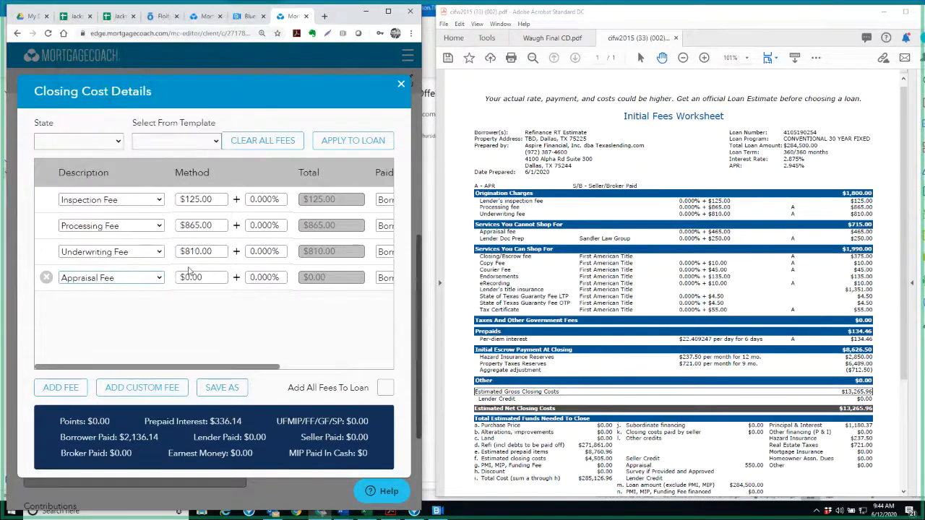
click(207, 277)
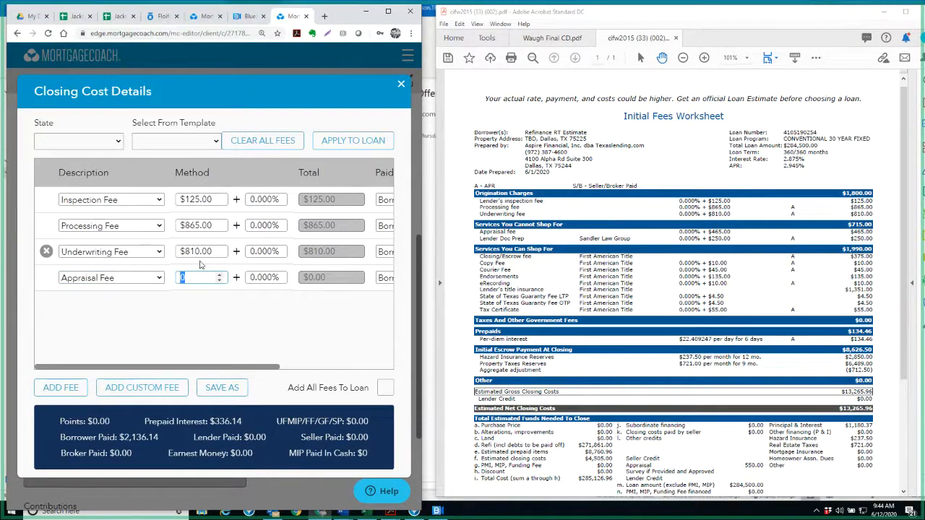
text(465)
key(Tab)
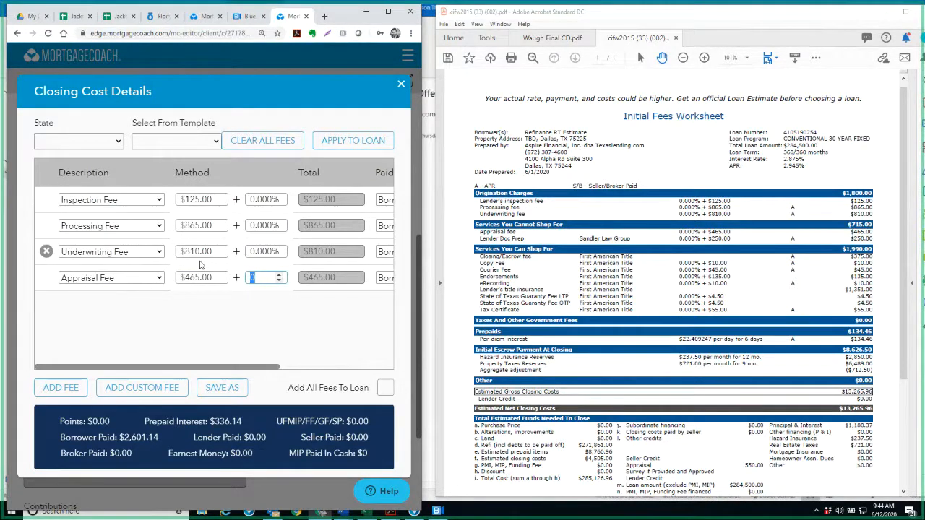
Add a Doc Prep Fee of $250 to the Competitor's closing costs
click(65, 387)
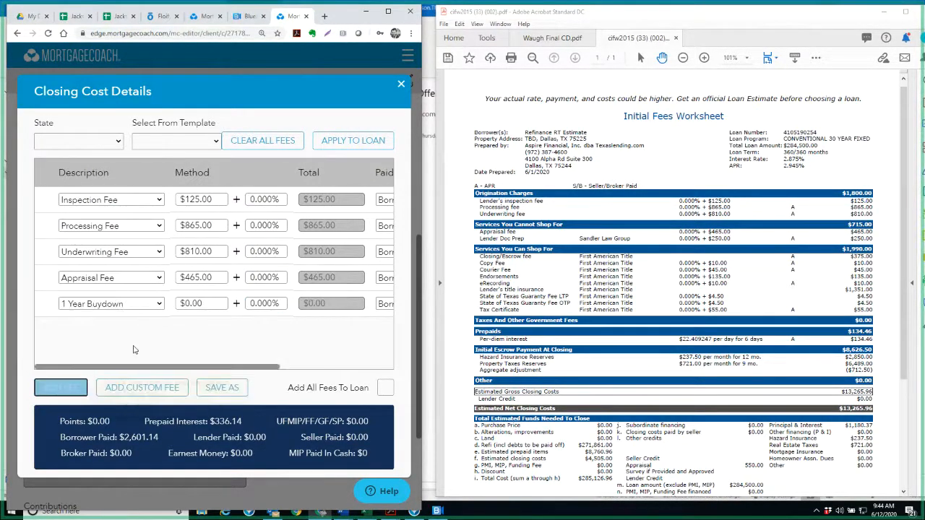
click(143, 306)
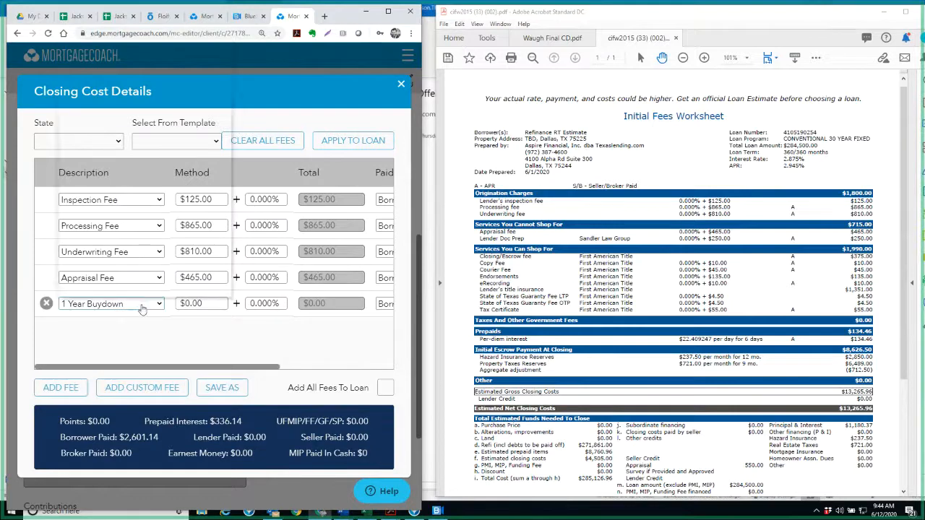
key(d)
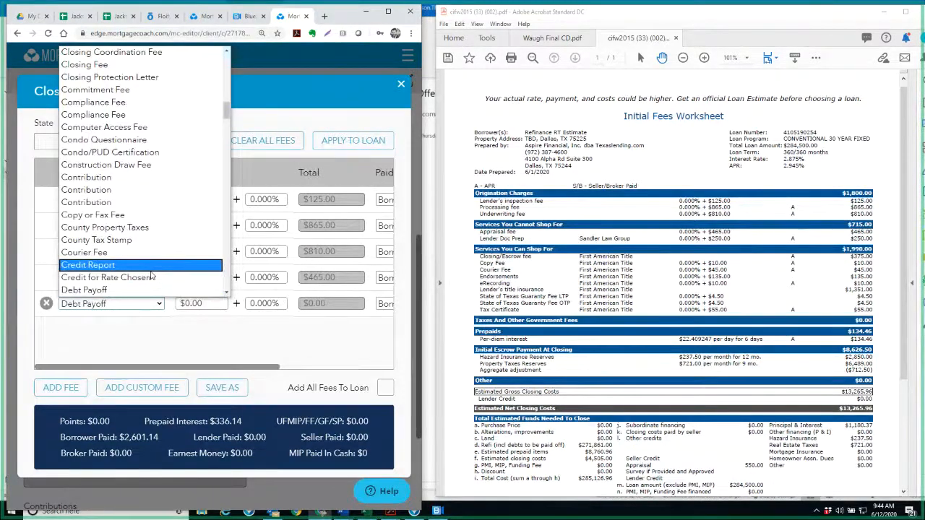
scroll(150, 275, down, 3)
click(139, 202)
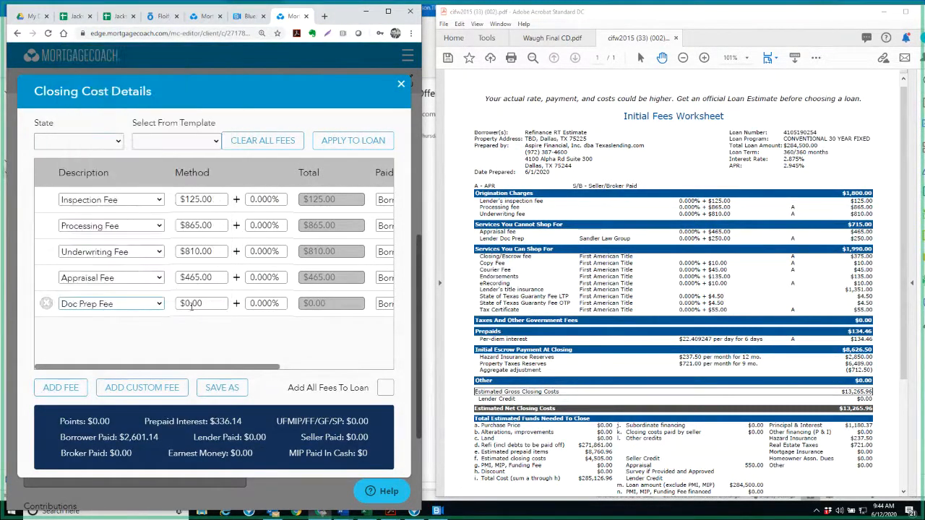
click(201, 302)
text(250)
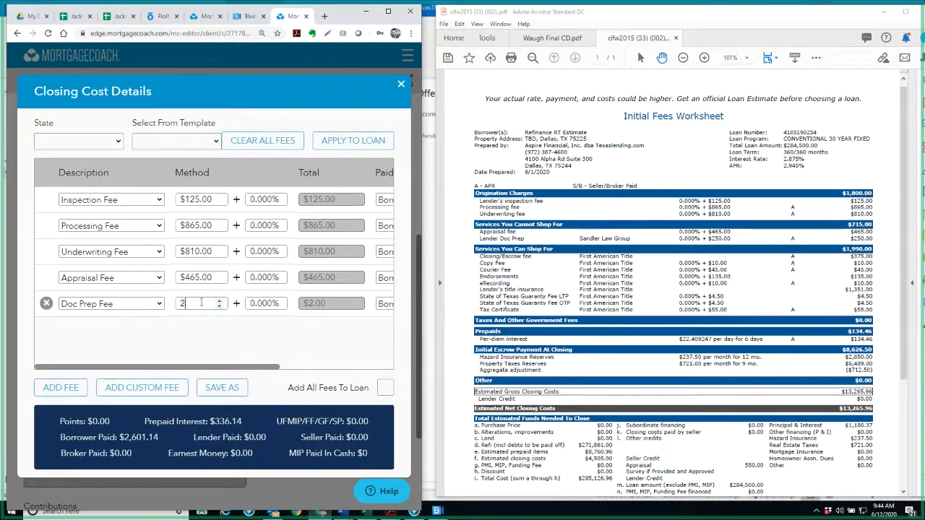
key(Tab)
Add a Title - Escrow Fee of $375 to the closing costs for the worksheet's closing/escrow fee
click(73, 387)
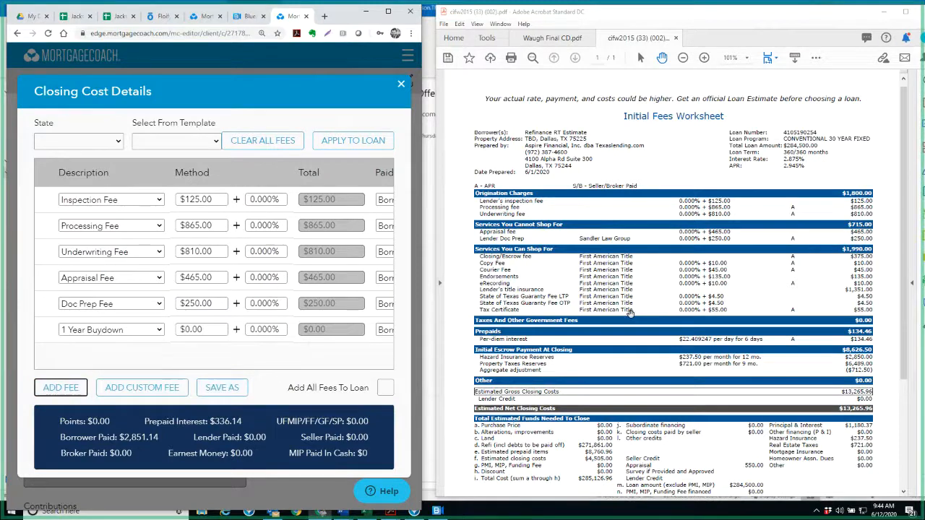
click(143, 330)
key(t)
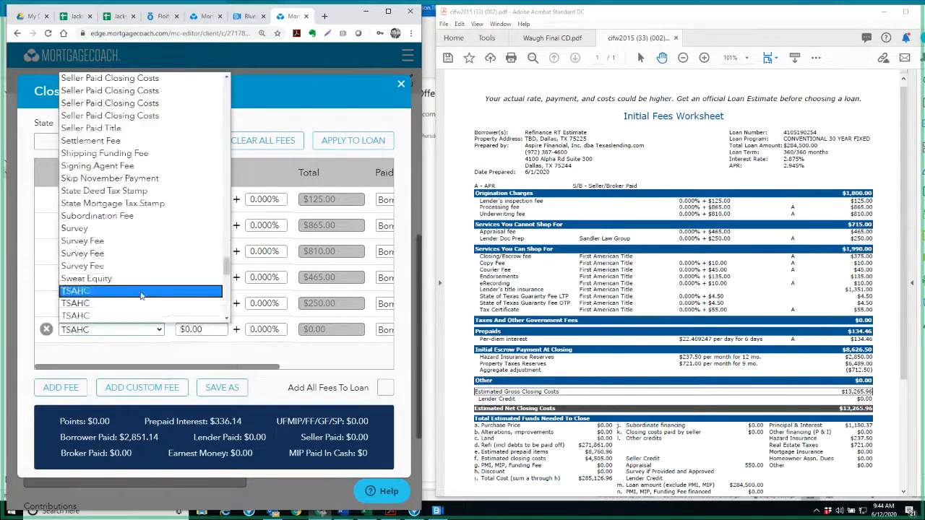
scroll(142, 295, down, 3)
scroll(143, 295, down, 3)
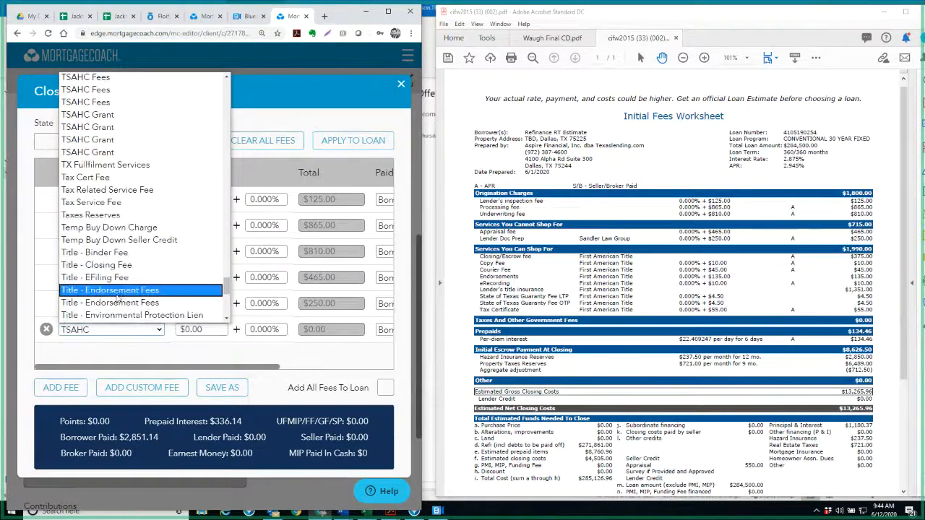
scroll(117, 298, down, 5)
click(126, 138)
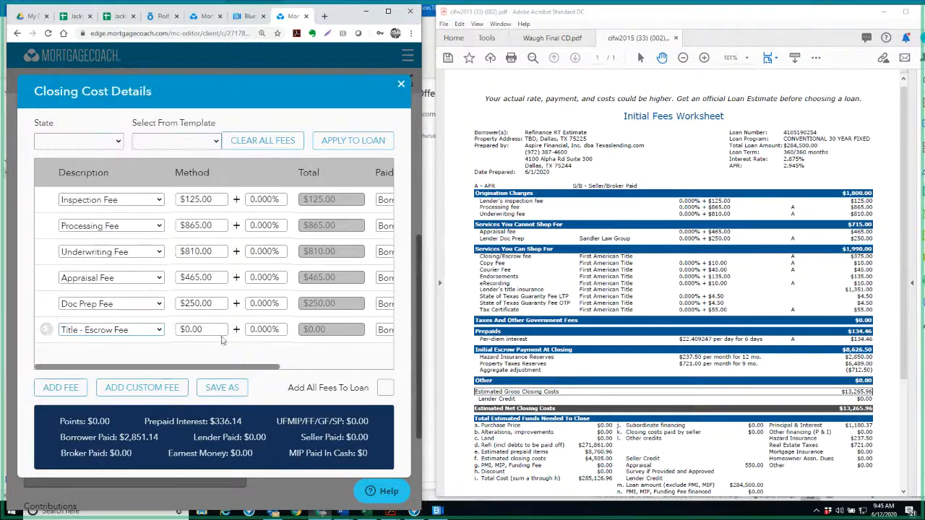
click(208, 329)
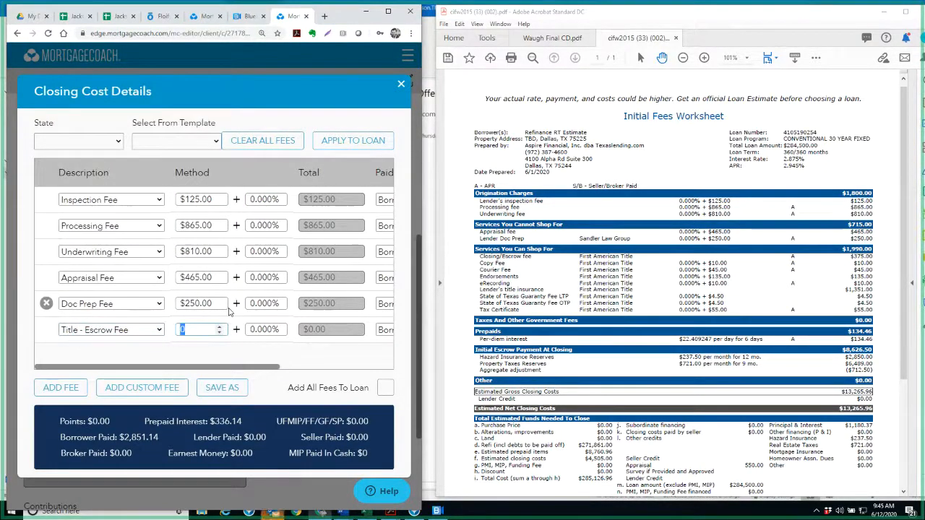
text(375)
key(Tab)
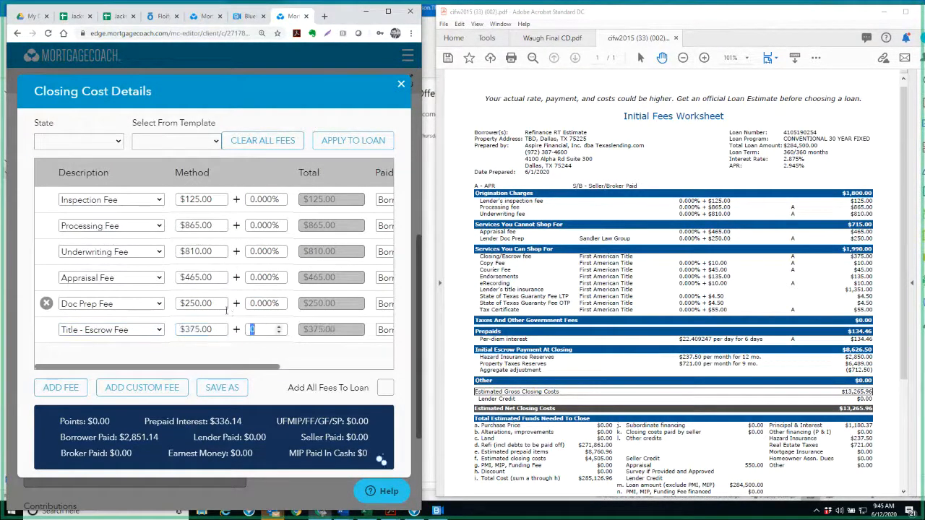
Add a Courier Fee of $55 to the Competitor's closing costs, combining the worksheet's copy and courier fees
click(61, 387)
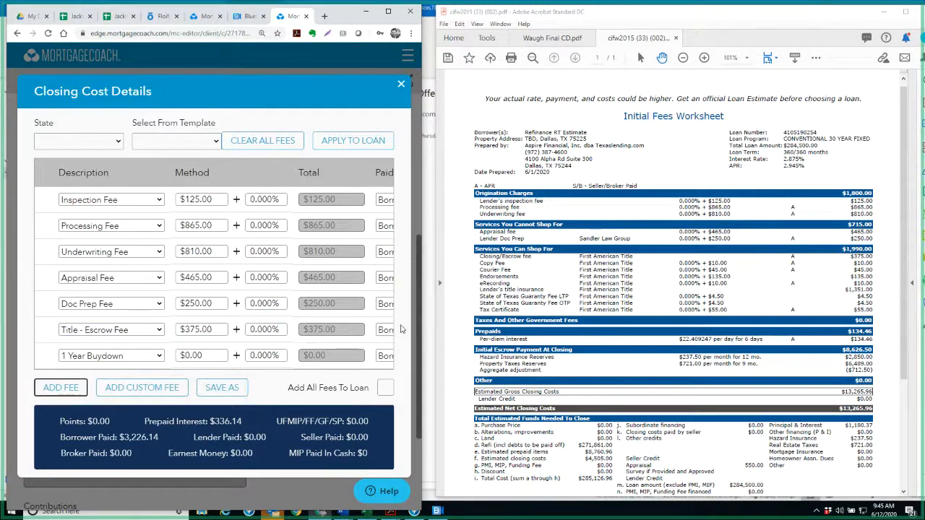
click(116, 359)
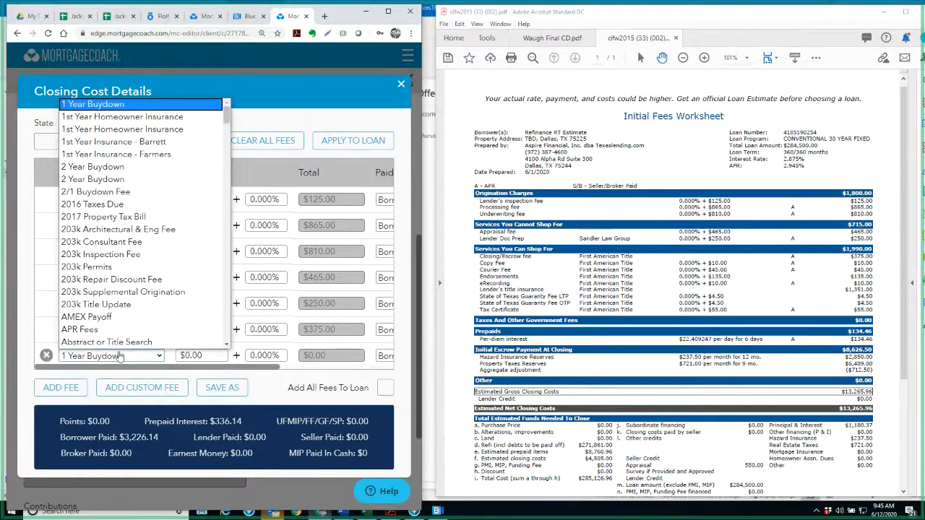
key(c)
scroll(154, 313, down, 3)
scroll(129, 339, down, 3)
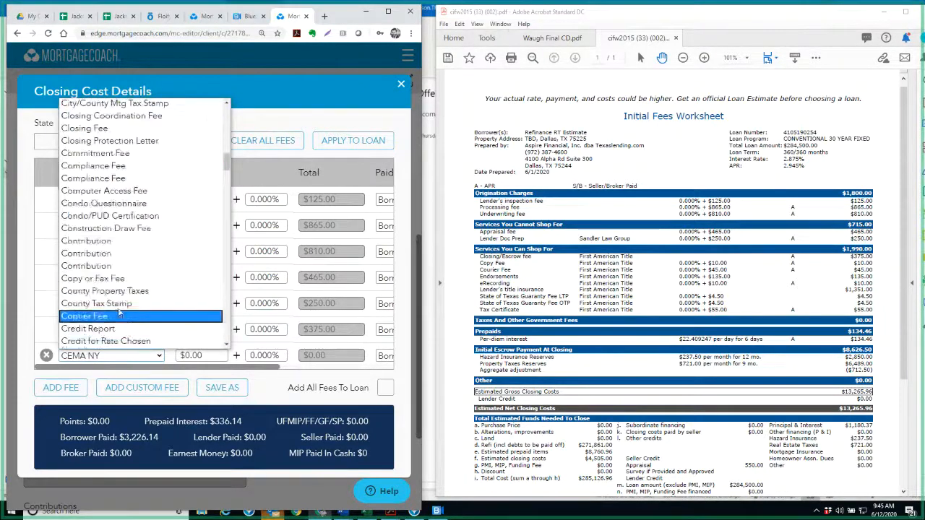
click(120, 317)
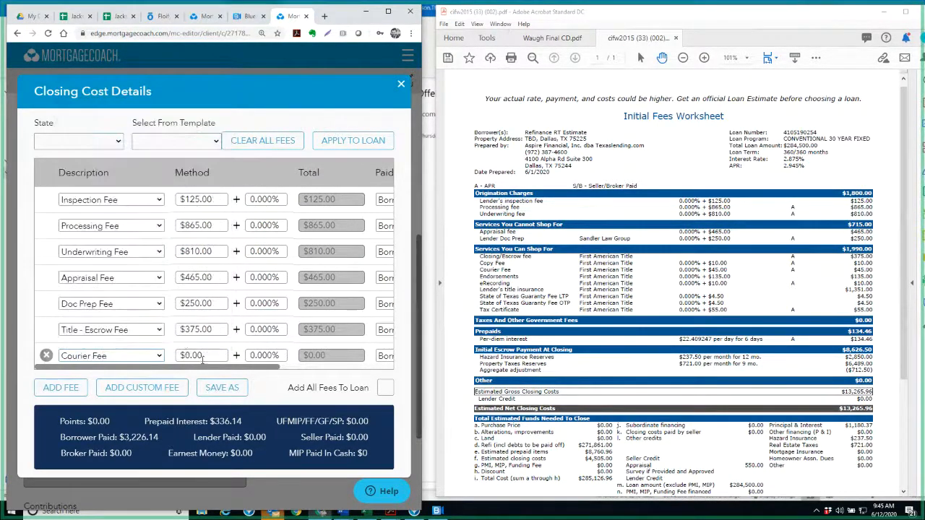
click(208, 356)
text($)
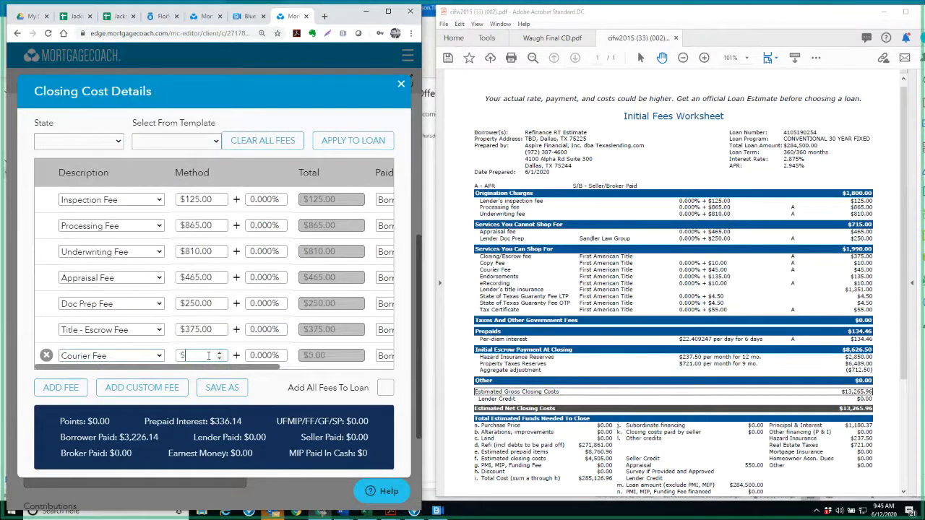
text(55.00)
Add a Title - Endorsement Fees line of $145 to the closing costs, covering the worksheet's endorsements and eRecording
click(61, 387)
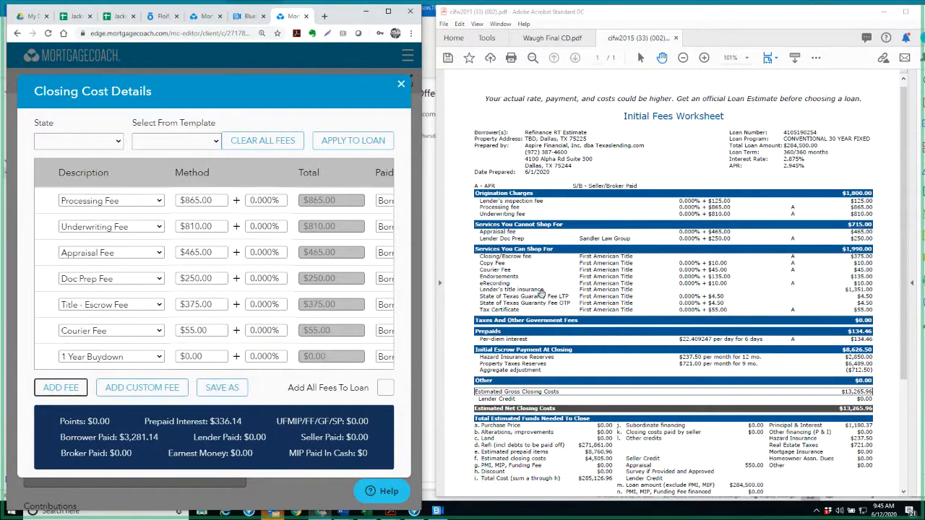
click(148, 357)
key(t)
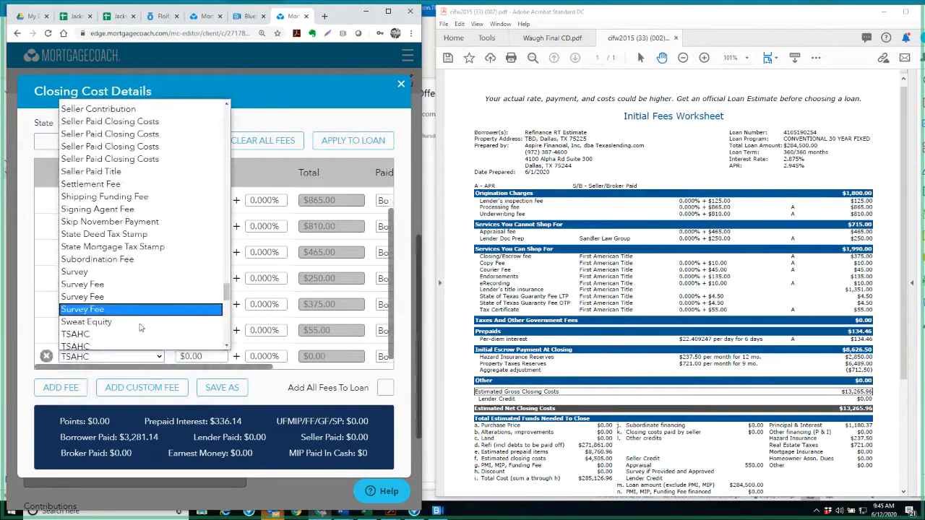
scroll(142, 324, down, 3)
scroll(139, 322, down, 2)
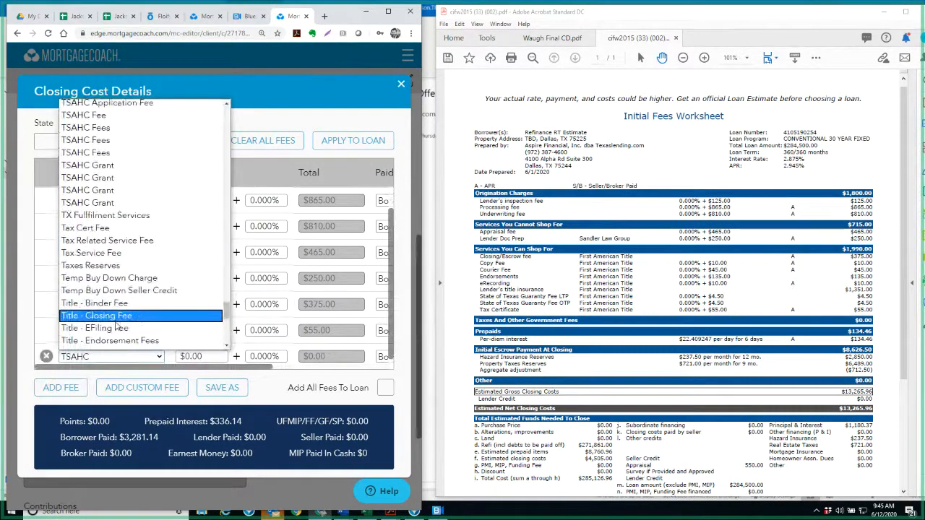
scroll(120, 265, down, 3)
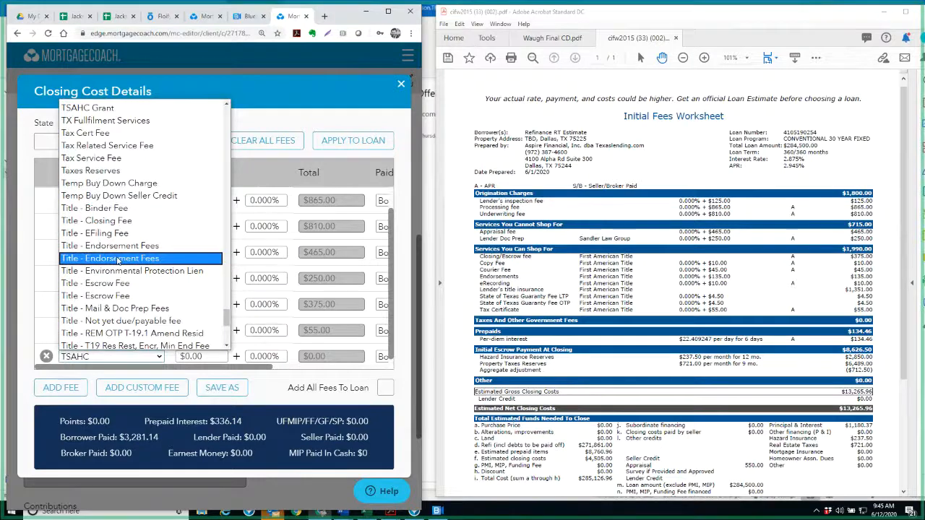
click(118, 259)
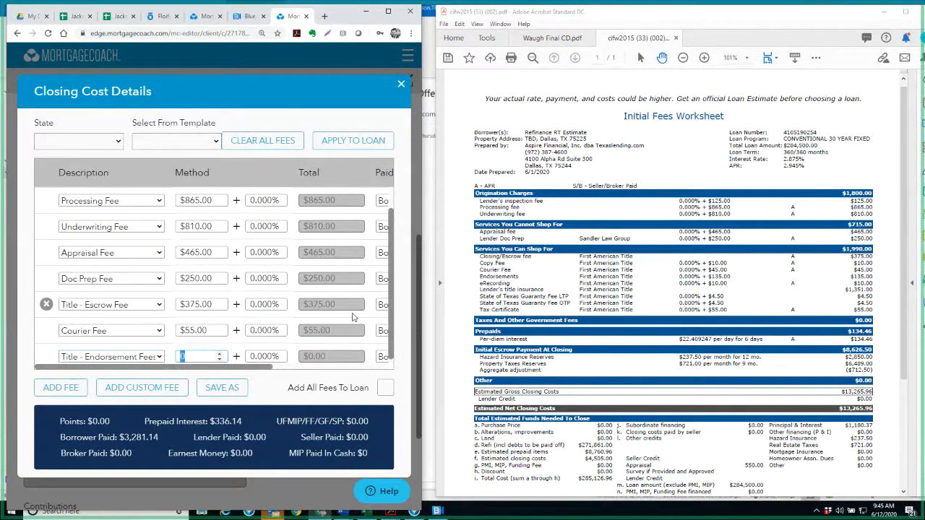
text(135)
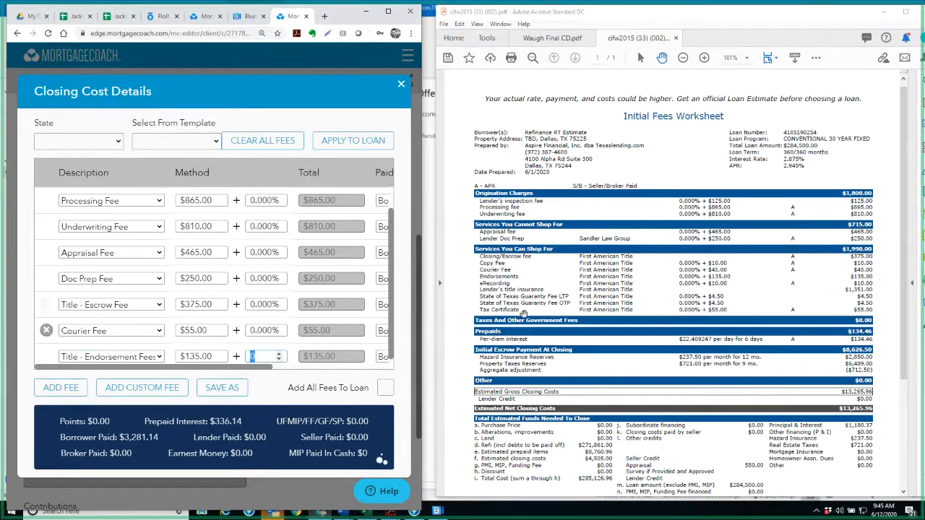
double_click(201, 356)
text(145)
key(Tab)
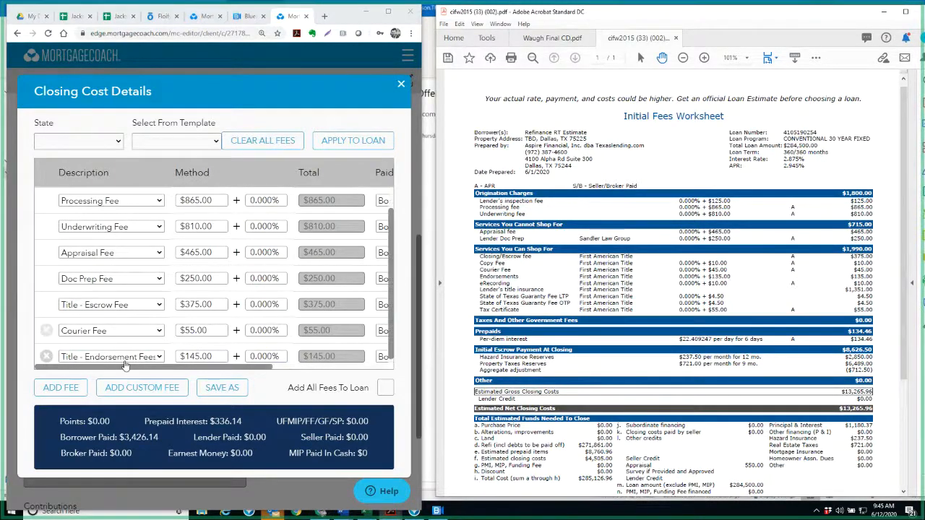
Add a Lender's Title Insurance fee of $1,351 to the Competitor's closing costs
click(61, 387)
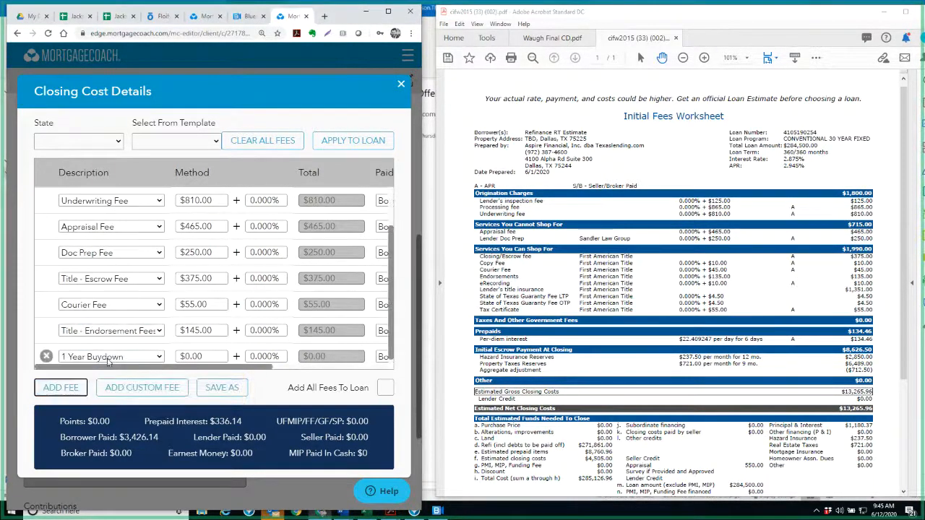
click(107, 357)
scroll(144, 239, down, 4)
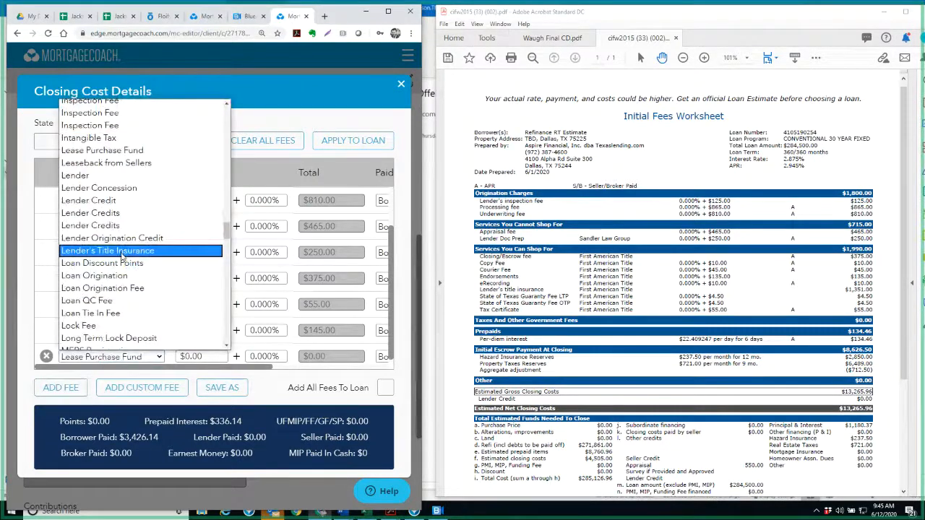
click(144, 250)
click(193, 356)
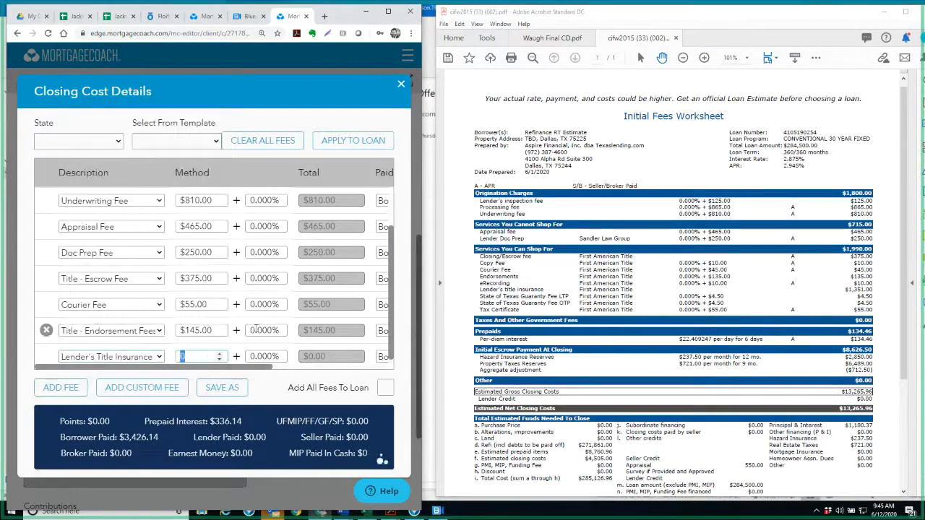
text(1,351)
key(Tab)
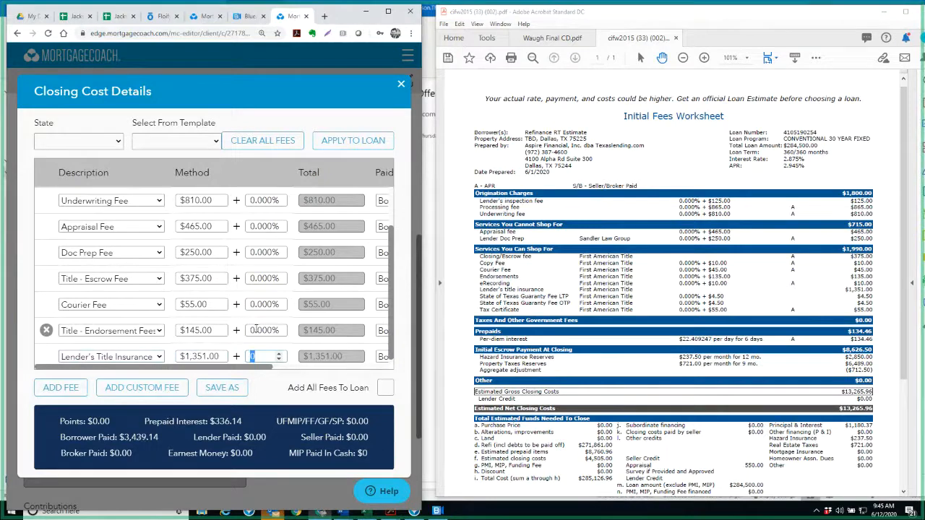
Add a Tax Service Fee of $64 for the worksheet's two guaranty fees and tax certificate
click(61, 387)
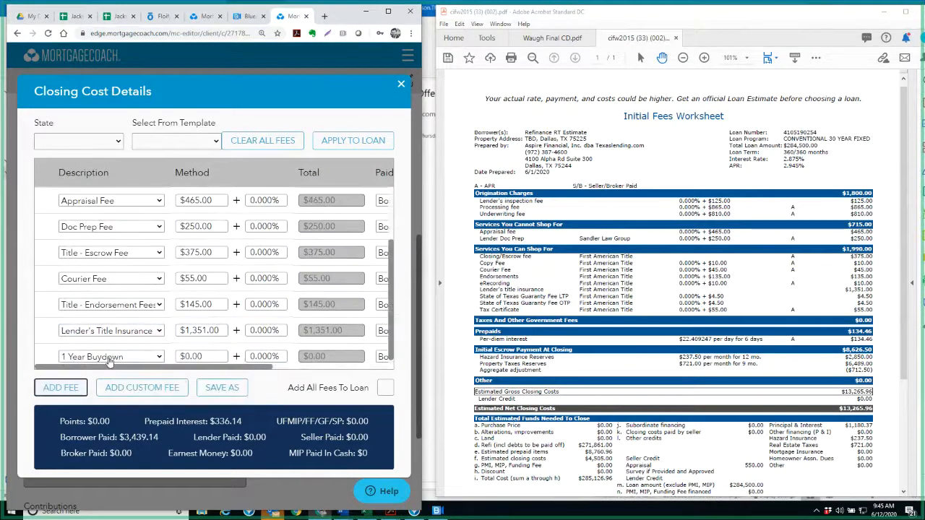
click(109, 357)
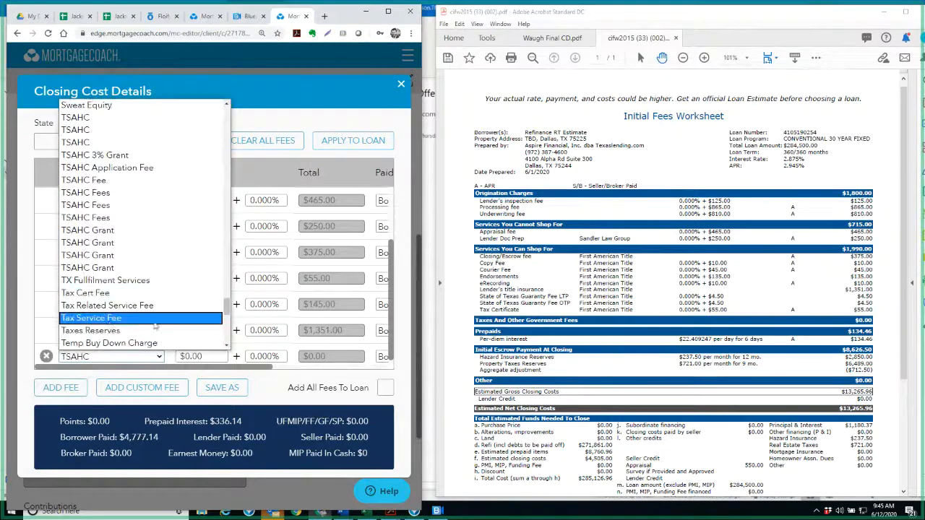
click(91, 318)
click(219, 356)
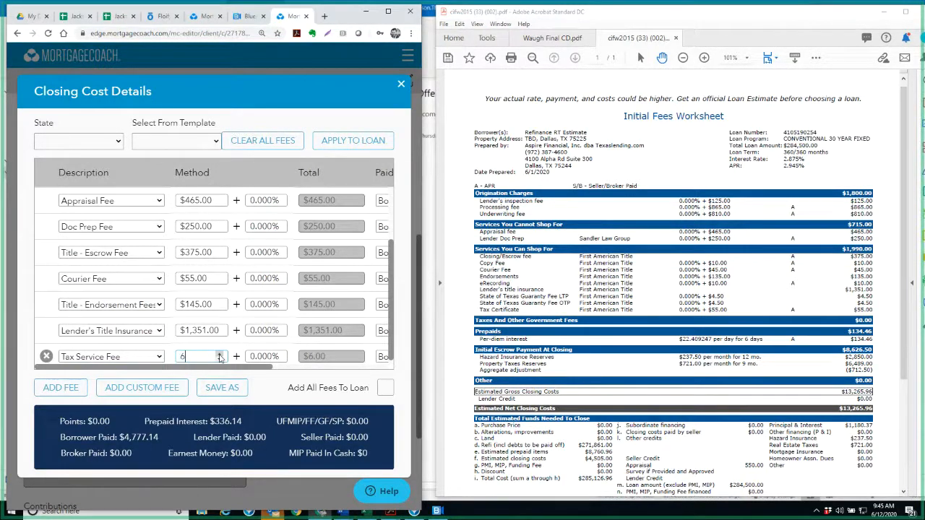
text(64)
click(572, 327)
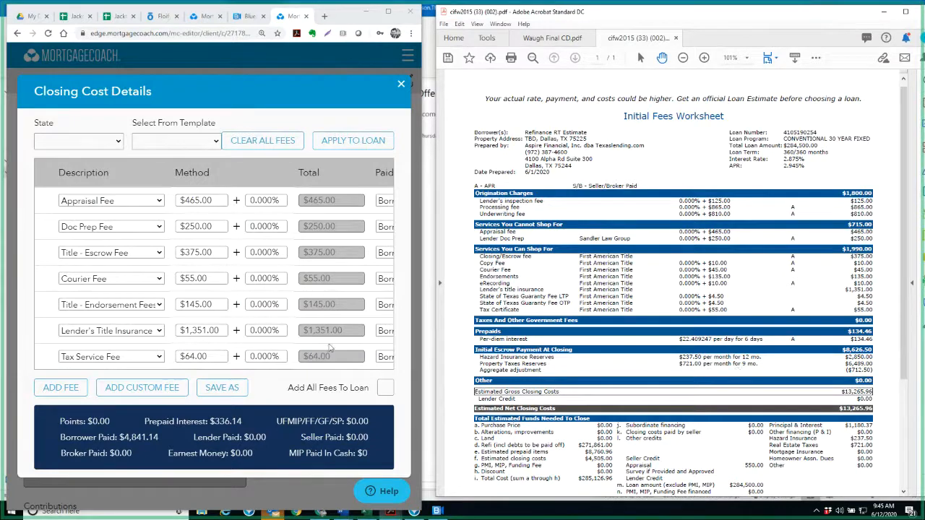
Apply the entered closing cost fees to the loan and set the Competitor's prepaid interest days to 6
click(352, 140)
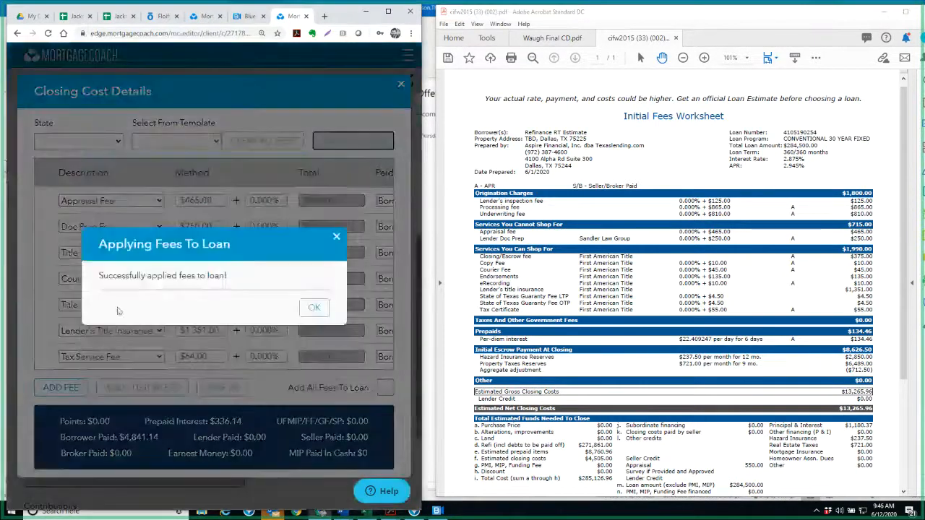
click(310, 306)
click(66, 359)
text(6)
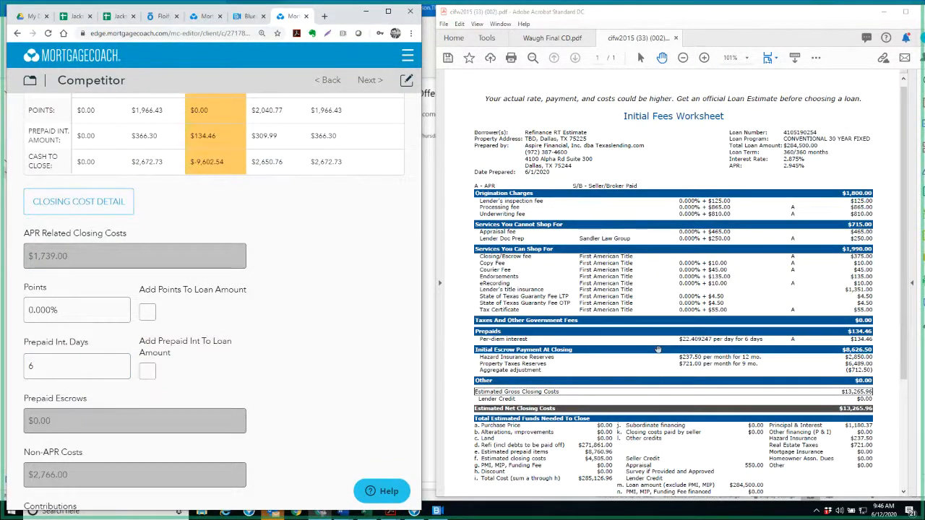
Continue to the Competitor's monthly costs and set the Escrow amount to $0
scroll(134, 378, down, 2)
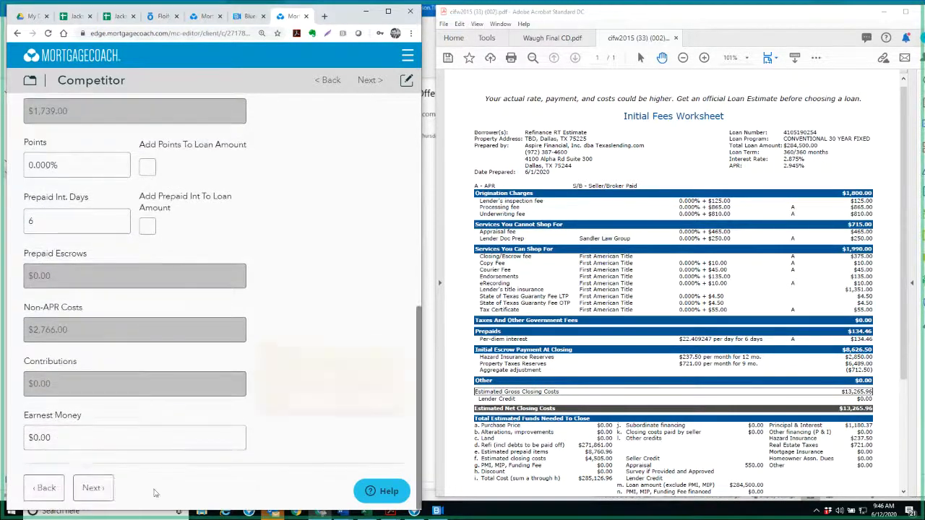
click(92, 488)
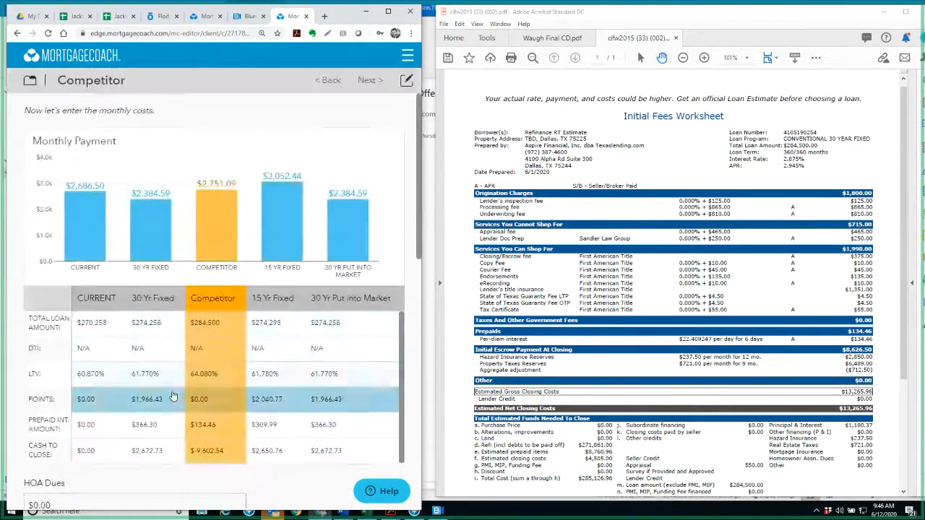
scroll(173, 396, down, 1)
scroll(173, 396, down, 4)
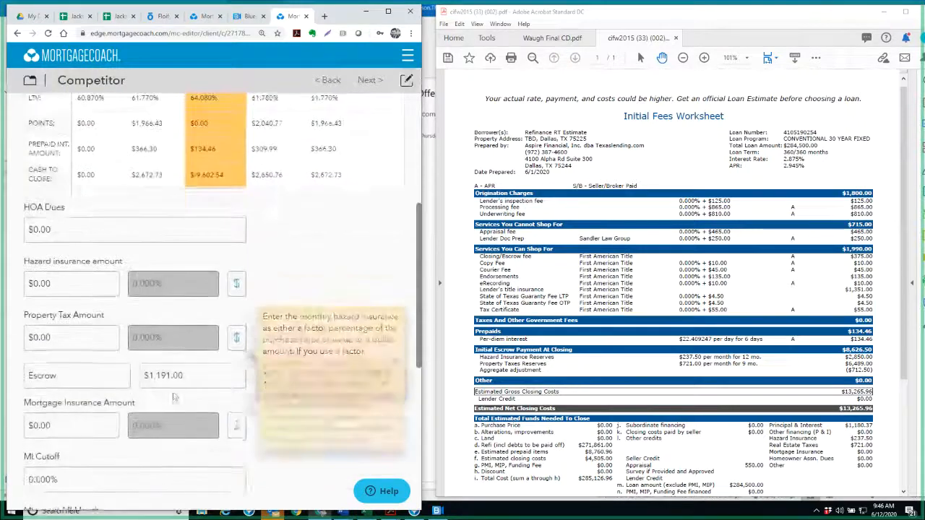
click(170, 372)
text(0)
Set the monthly hazard insurance amount to $237.50 and the property tax amount to $721
click(70, 266)
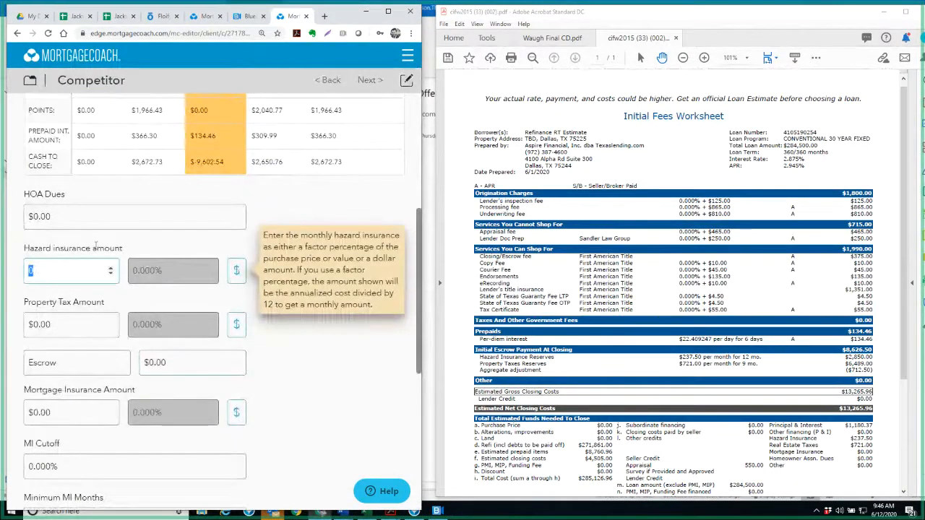
text(237.50)
key(Tab)
text(72)
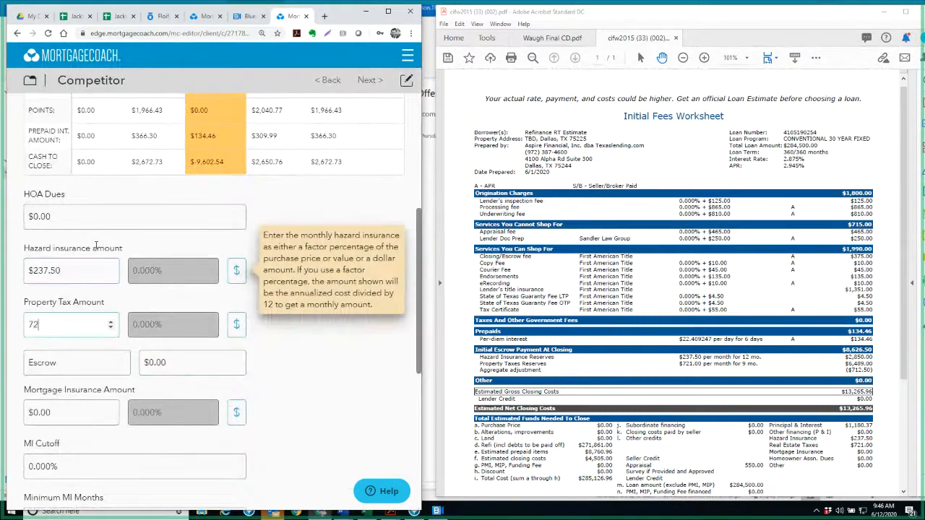
text(1)
key(Tab)
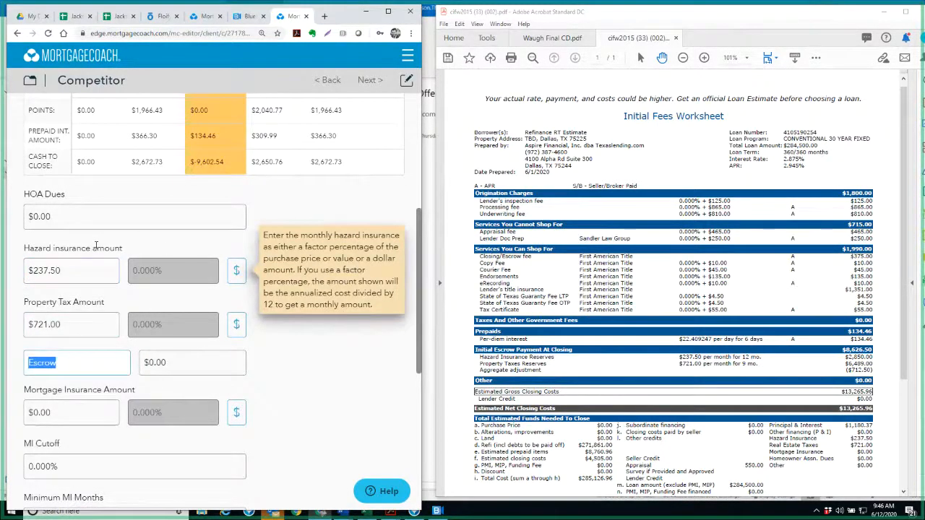
Set the hazard insurance reserves to 12 months and the tax reserves to 9 months
scroll(149, 409, down, 1)
scroll(149, 410, down, 3)
click(103, 396)
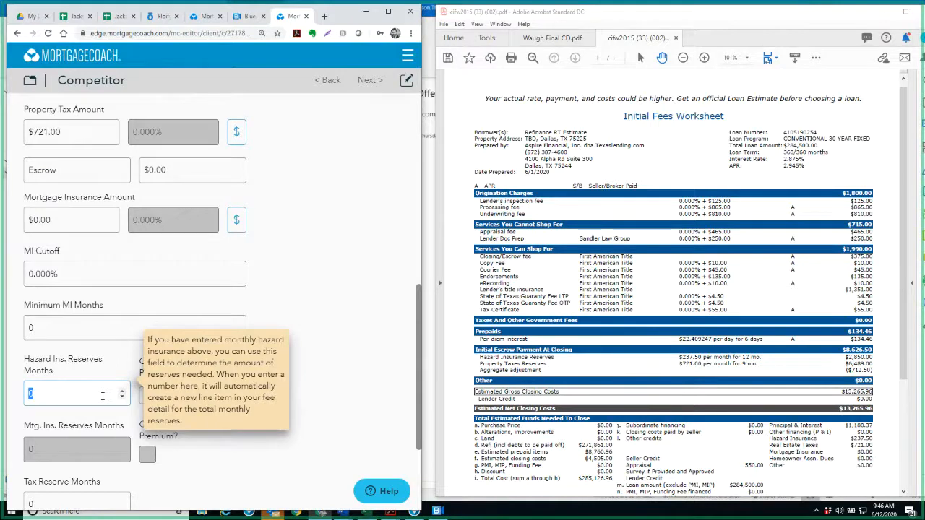
text(12)
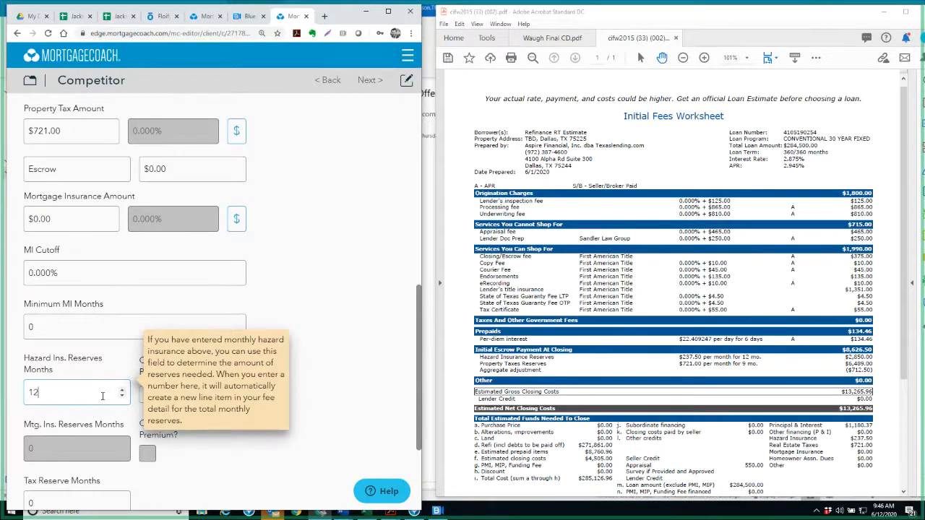
scroll(103, 396, down, 3)
click(78, 363)
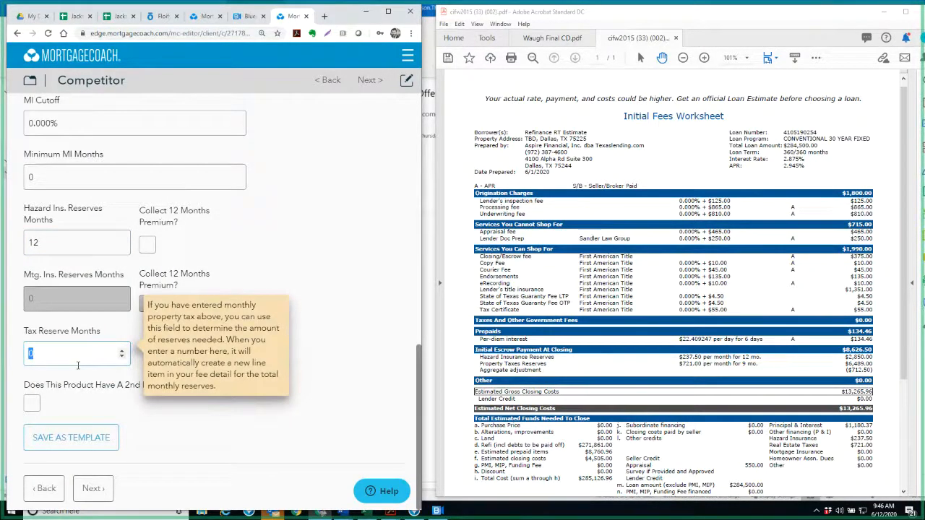
text(9)
Continue to the Competitor's closing costs and add an Aggregate Adjustment fee to the closing cost details
click(93, 488)
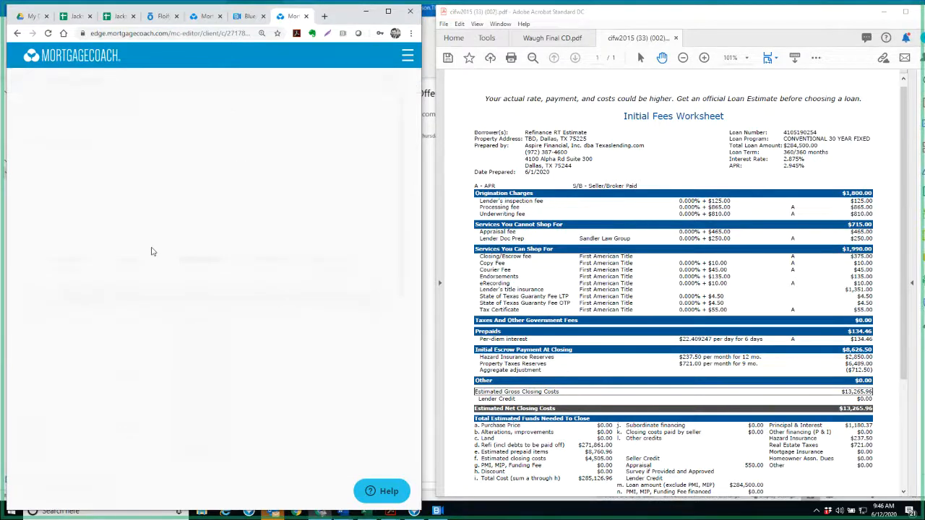
scroll(106, 391, down, 4)
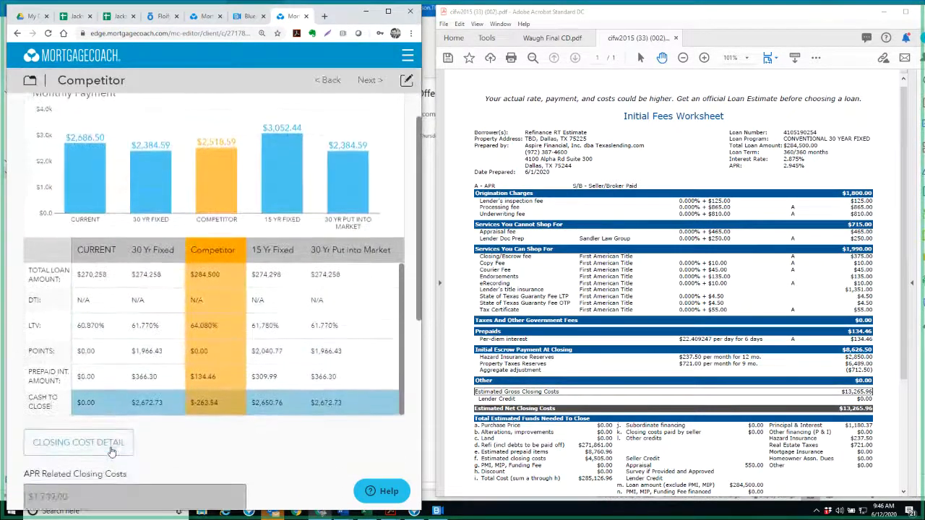
click(78, 297)
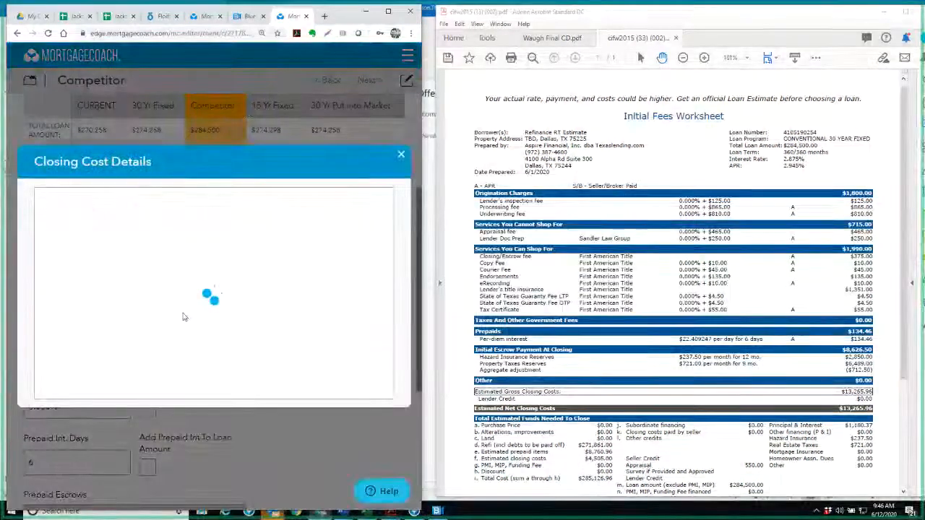
click(60, 387)
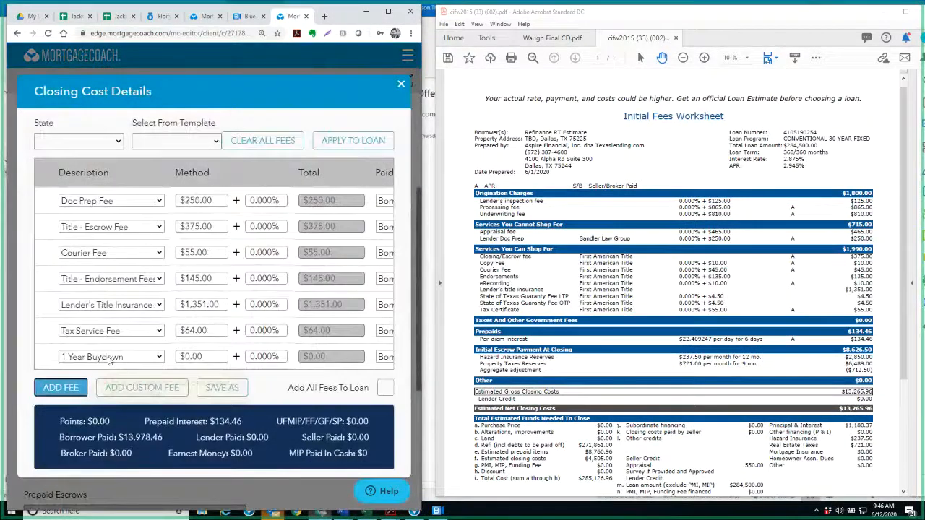
click(110, 356)
scroll(108, 275, down, 6)
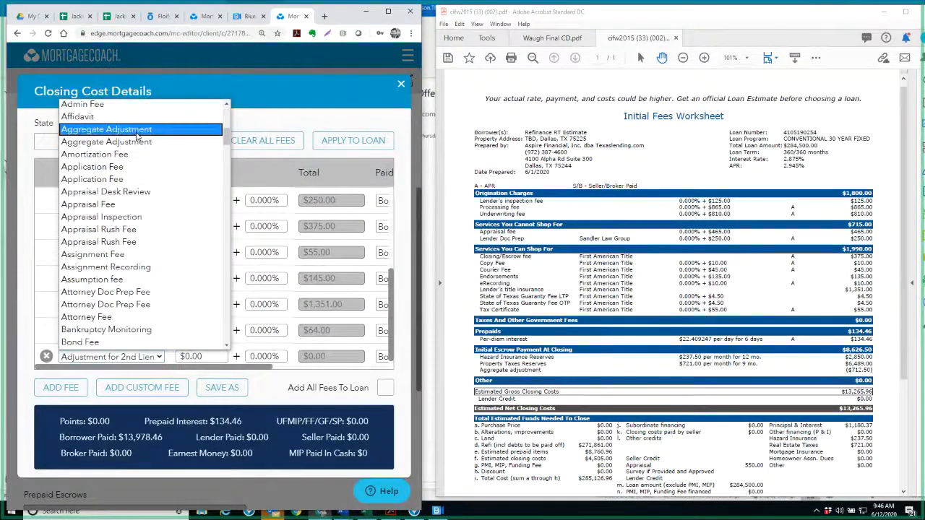
click(108, 126)
Set the Aggregate Adjustment fee amount to -$712.50
click(217, 355)
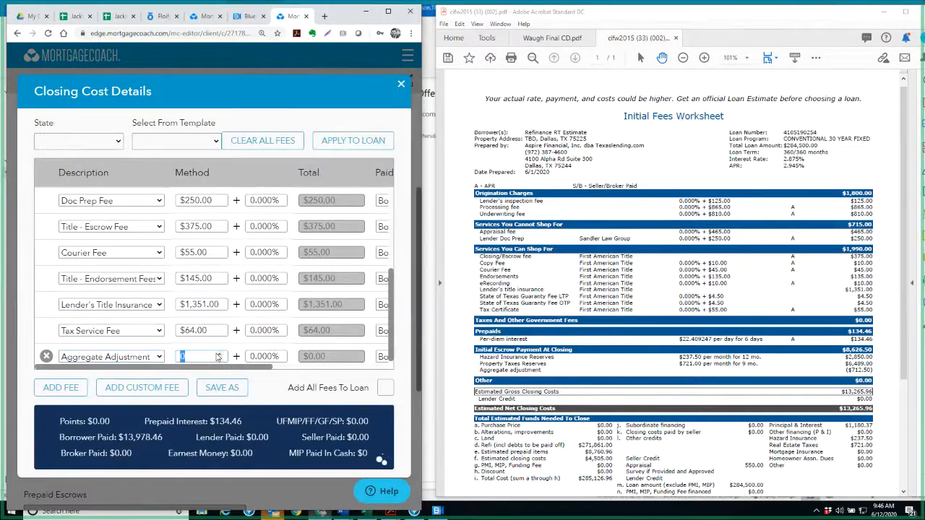
text(-1)
key(BackSpace)
key(BackSpace)
text(-712.50)
key(Tab)
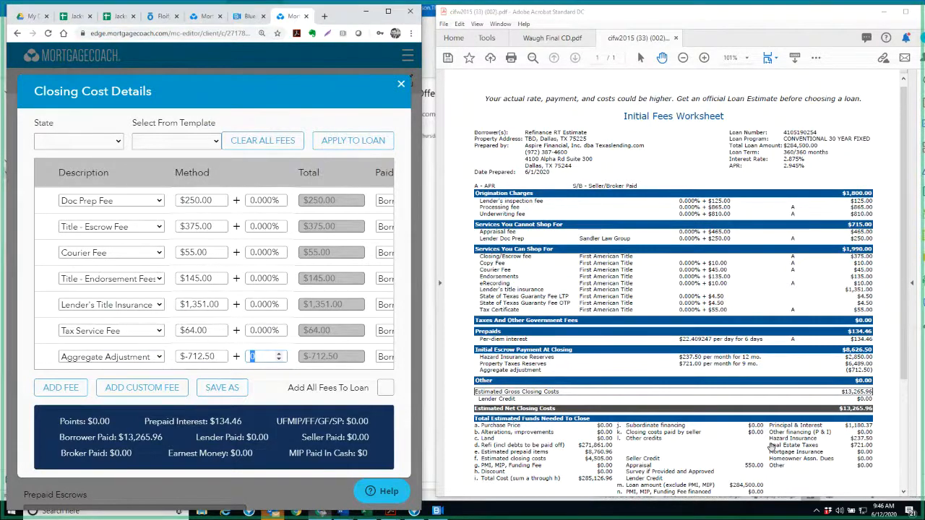
Apply the updated closing cost fees to the Competitor loan and continue to its monthly costs
scroll(770, 446, down, 1)
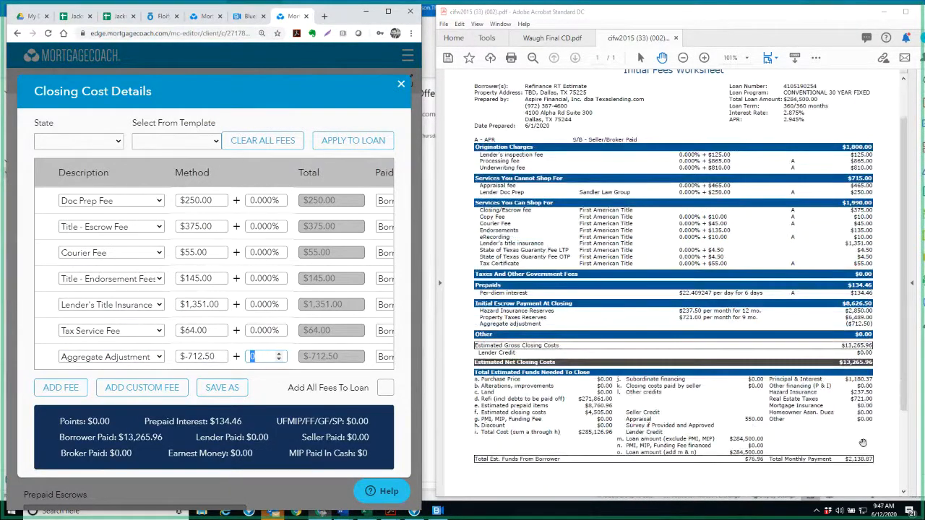
click(352, 143)
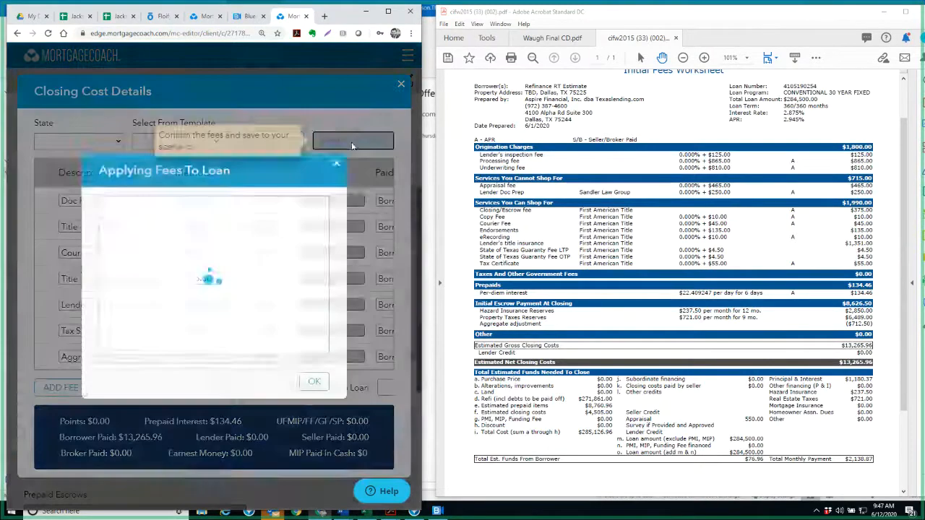
click(314, 307)
scroll(130, 434, down, 4)
click(94, 489)
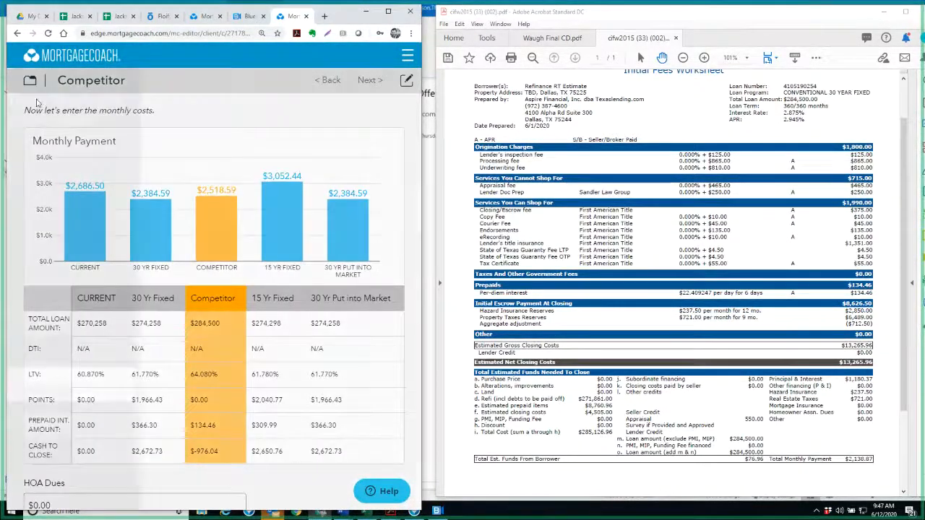
Go to the Presentation settings and exclude the 15 Yr Fixed product from the Total Cost Analysis
click(30, 81)
click(51, 491)
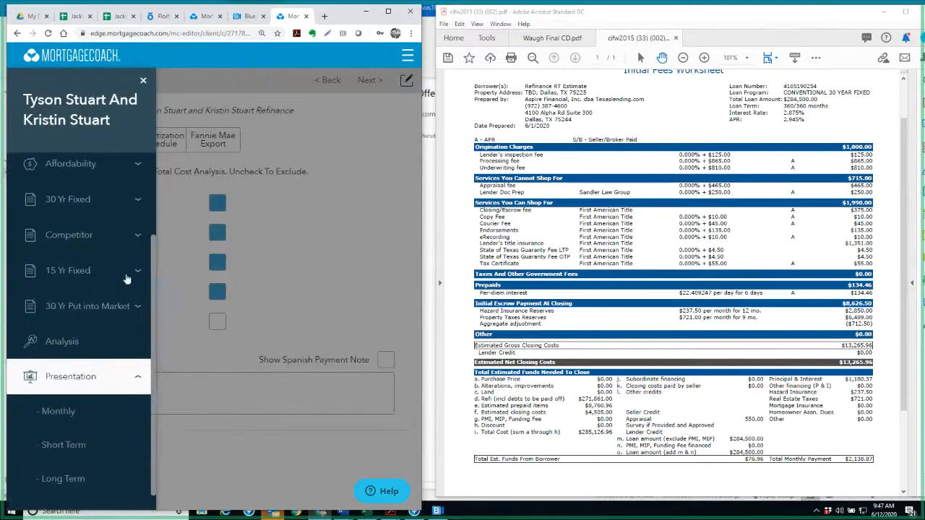
click(142, 82)
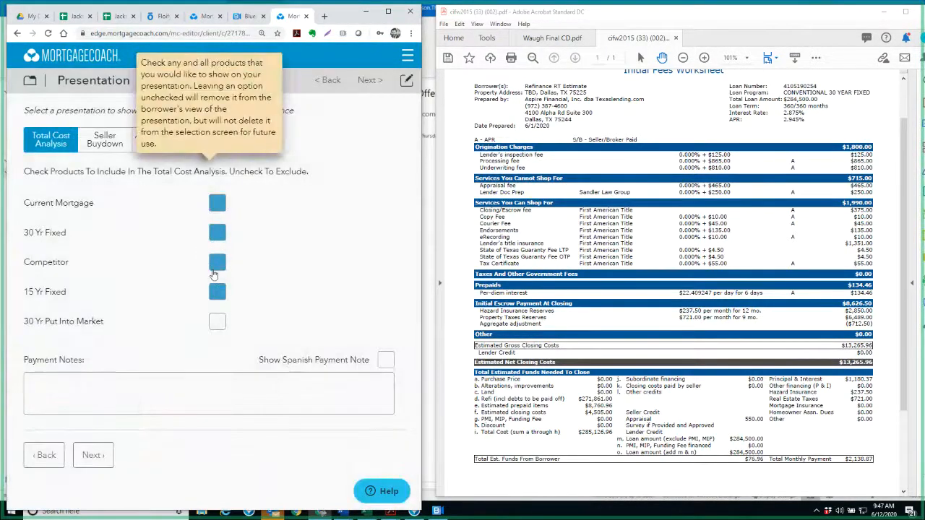
click(217, 291)
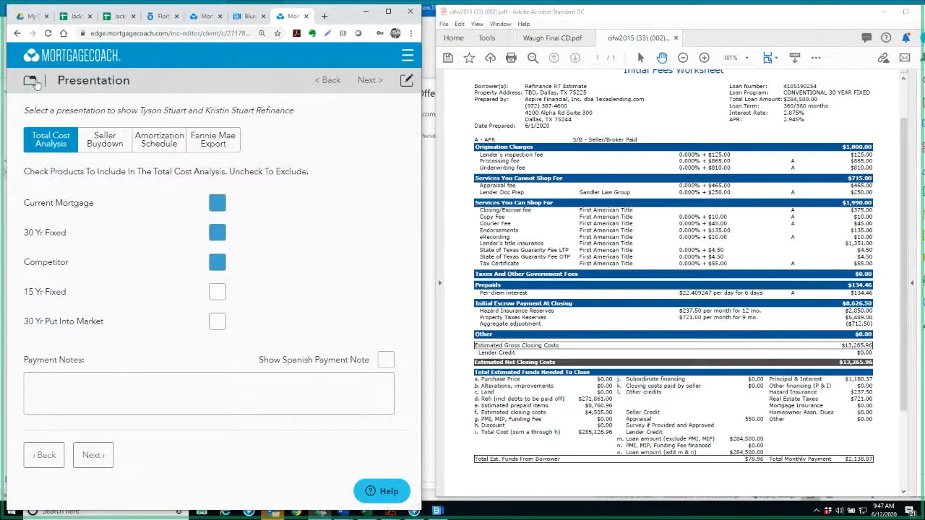
Preview the Total Cost Analysis report and compare its summary loan amounts with the figures in the Initial Fees Worksheet
click(34, 82)
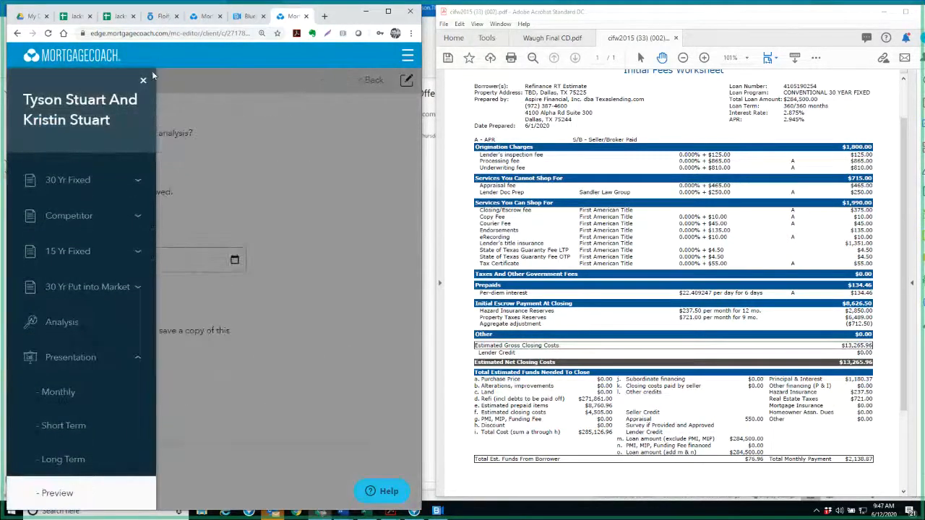
click(144, 80)
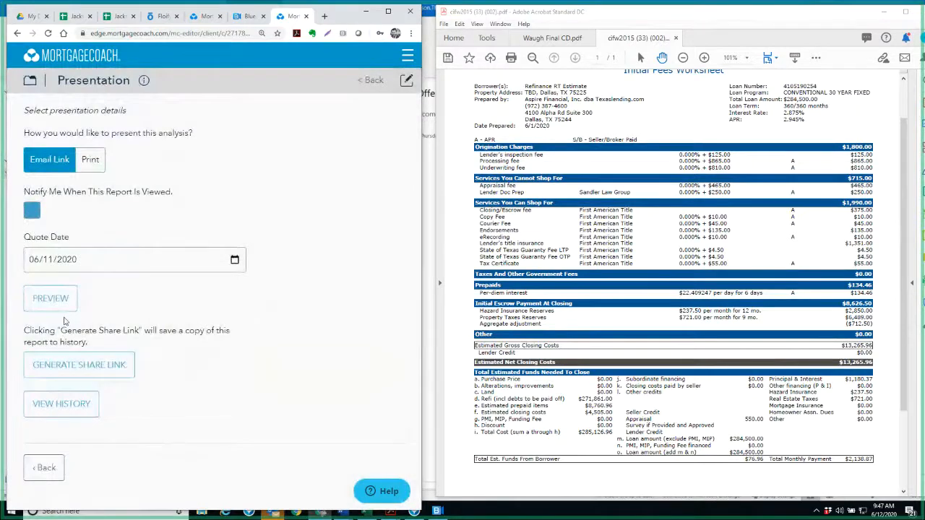
click(62, 300)
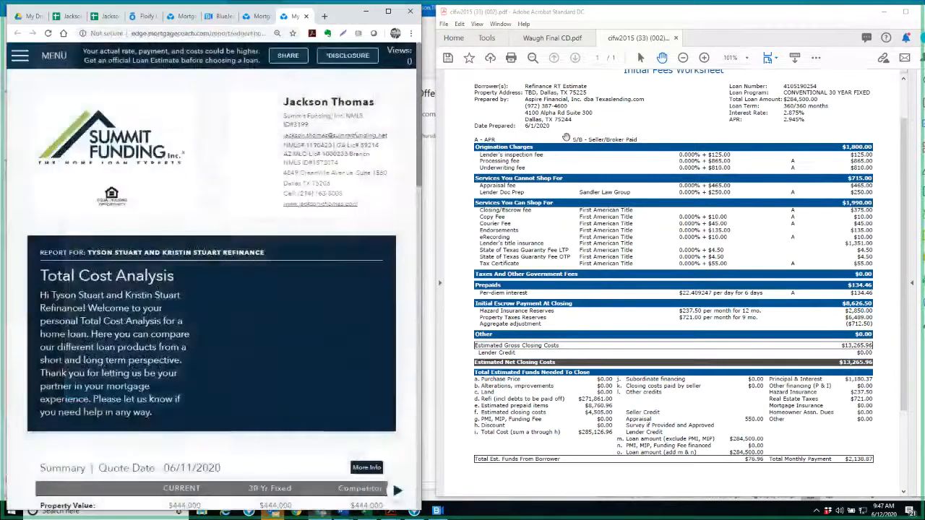
scroll(279, 217, down, 5)
double_click(278, 213)
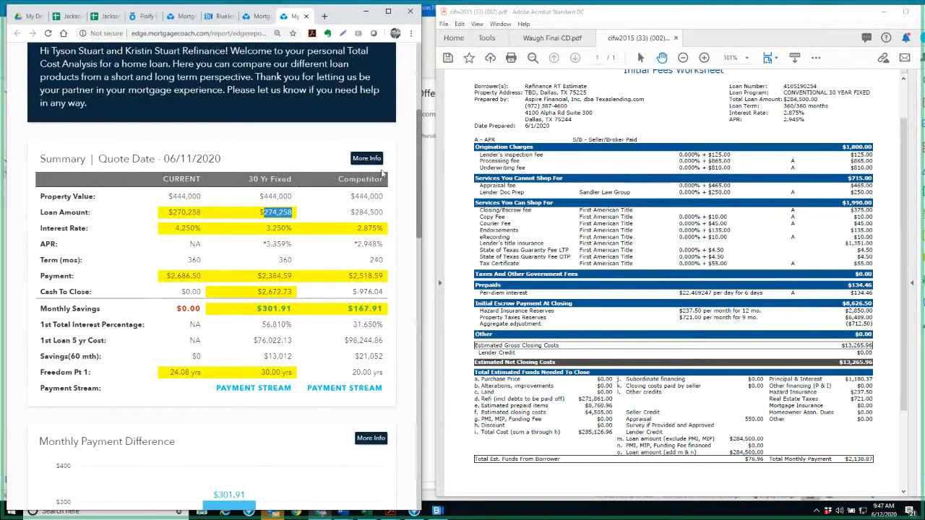
click(813, 337)
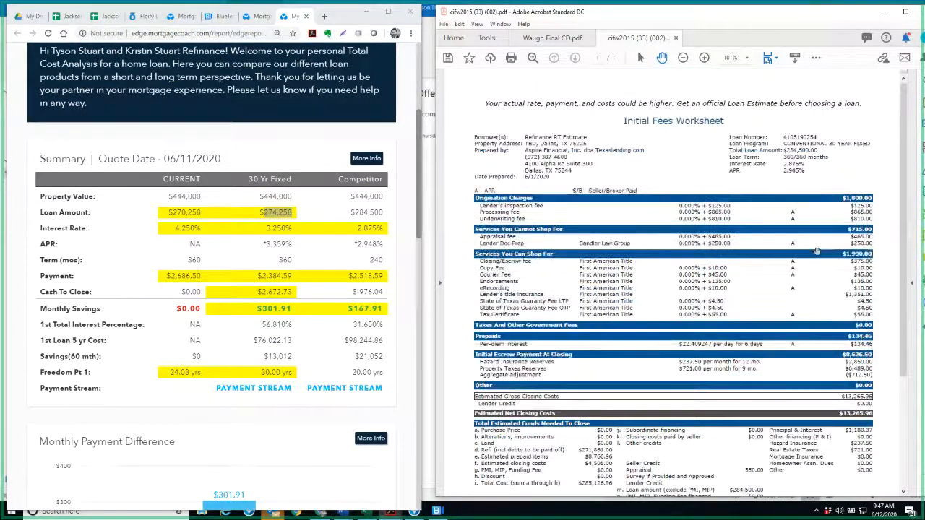
scroll(824, 311, up, 1)
scroll(813, 258, down, 2)
scroll(813, 258, down, 1)
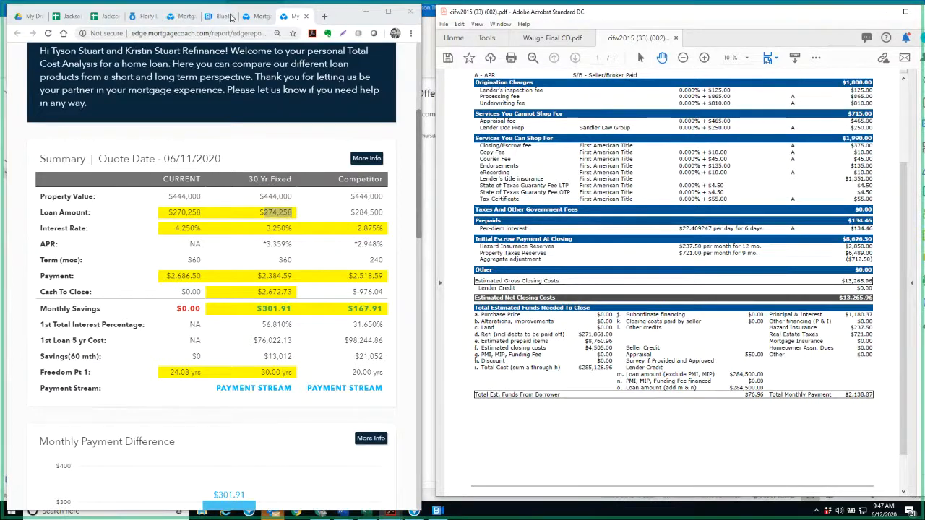
Return to the presentation editor and set the current mortgage's remaining balance to $271,861 under Assumptions
click(257, 16)
click(31, 83)
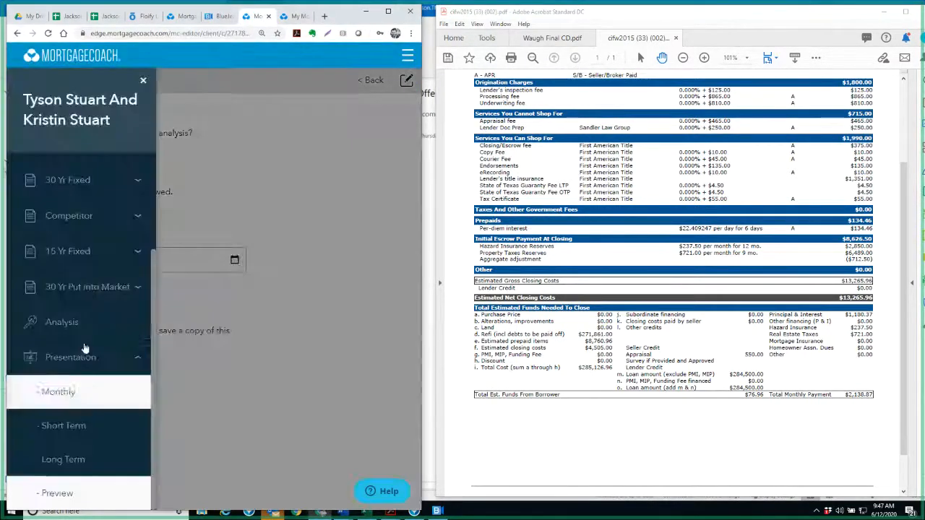
click(86, 253)
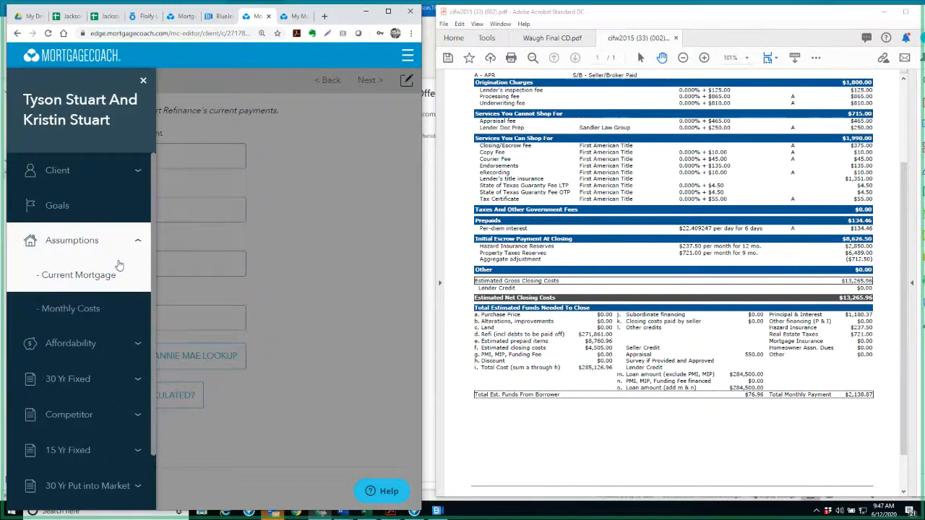
click(119, 267)
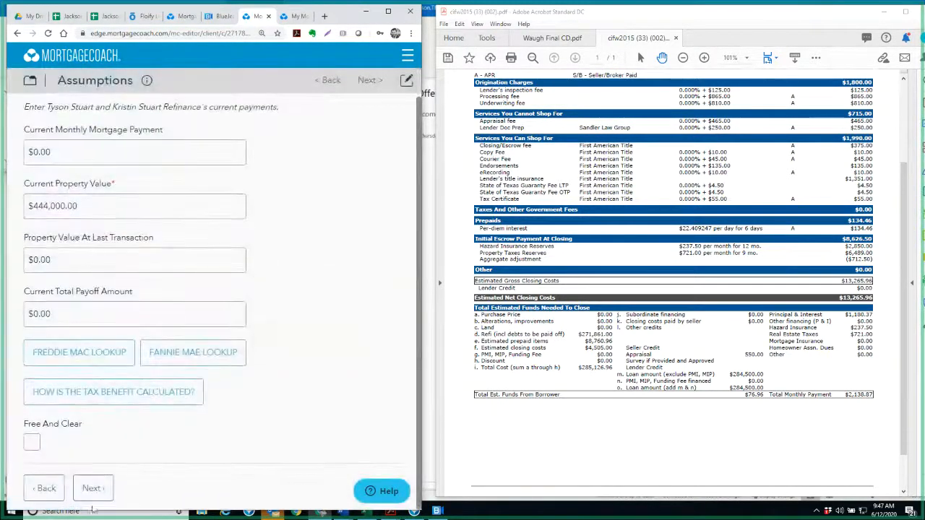
click(99, 493)
scroll(128, 351, down, 4)
scroll(97, 345, up, 3)
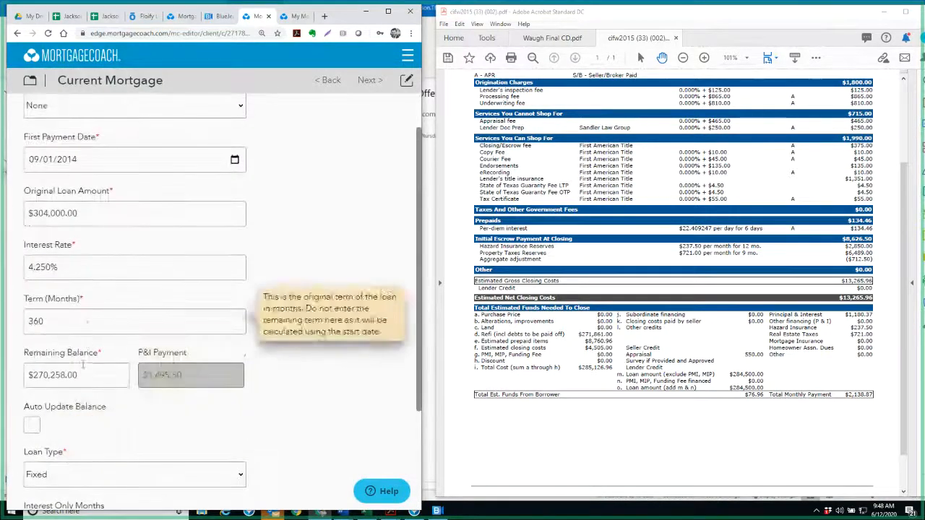
click(97, 374)
text(271)
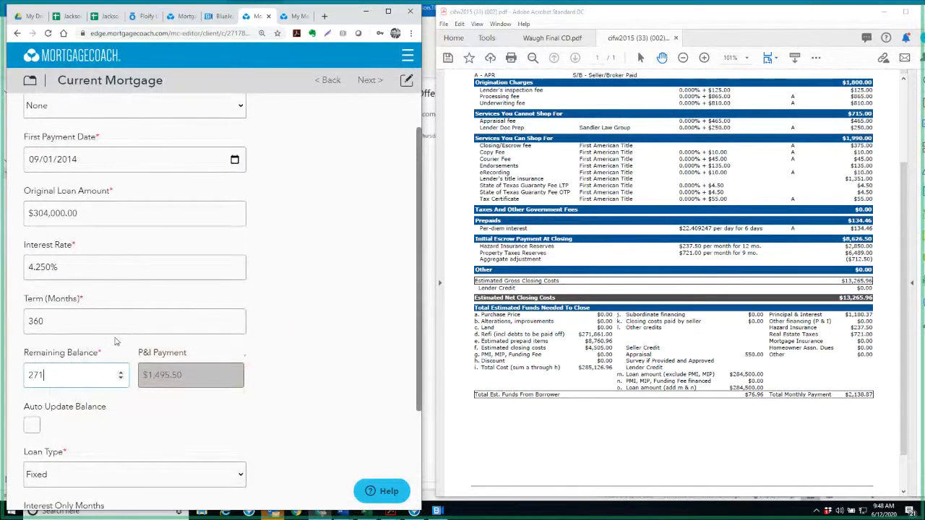
text(861)
drag(70, 377, 20, 384)
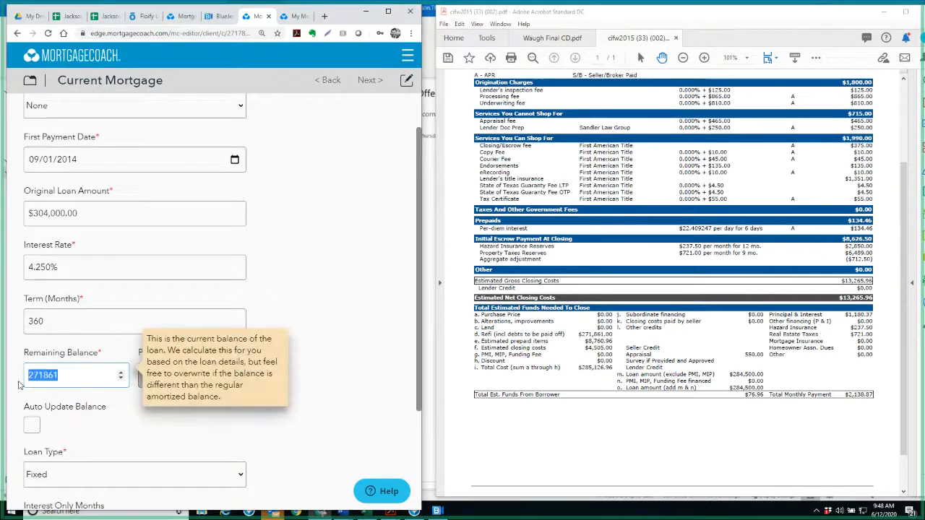
Rename the 30 Yr Fixed product as Summit Funding
click(408, 56)
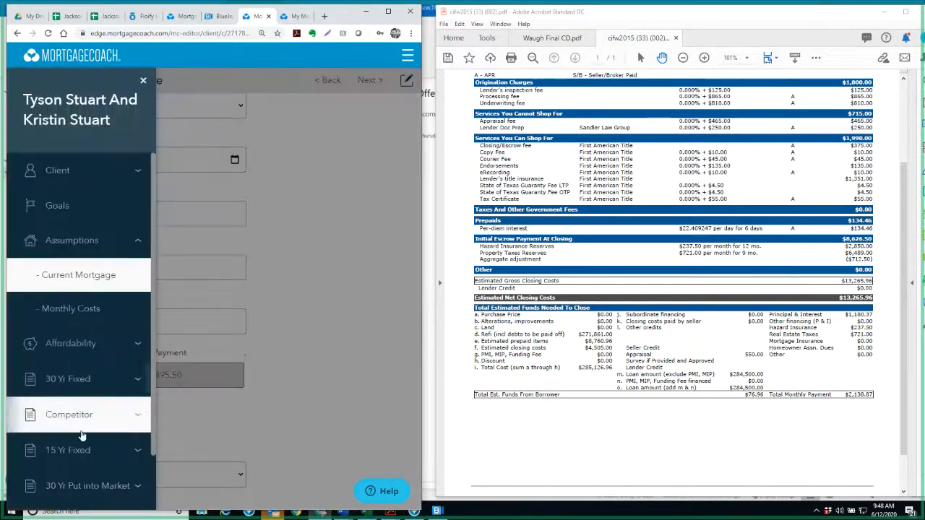
click(79, 418)
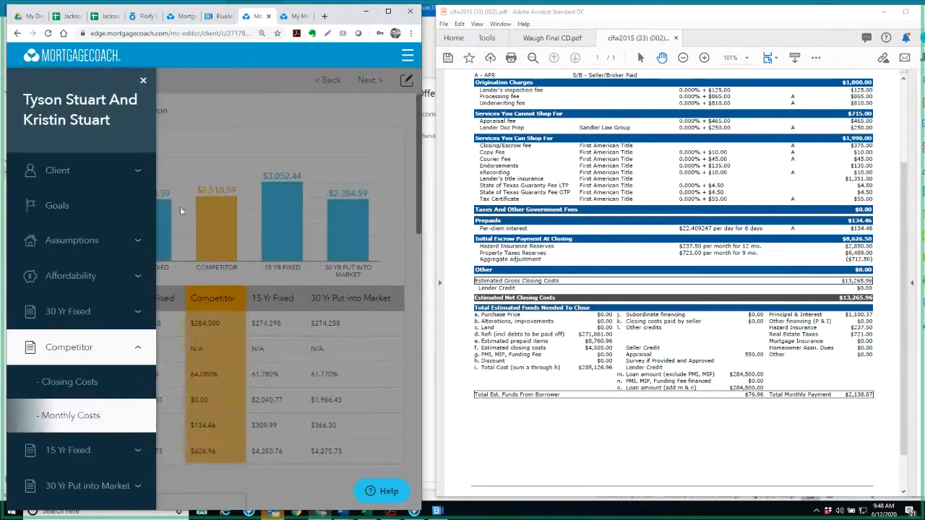
click(69, 318)
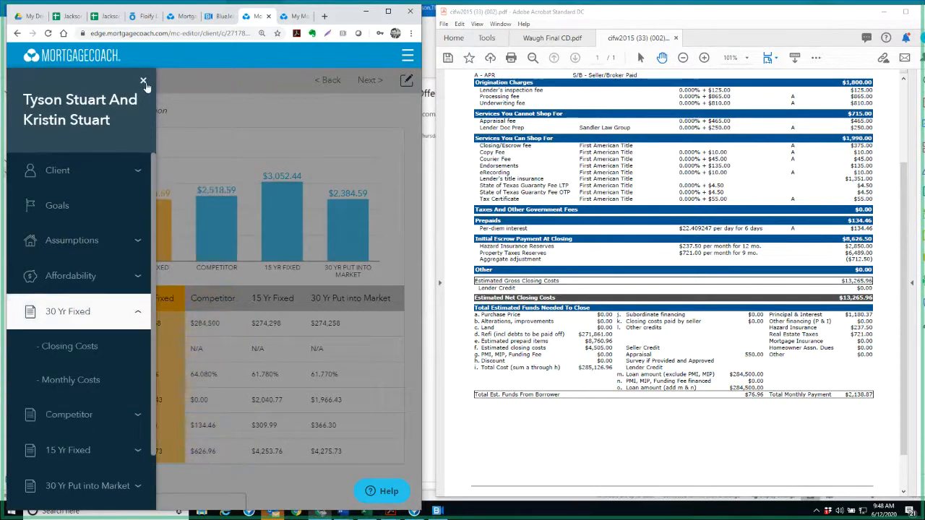
click(143, 80)
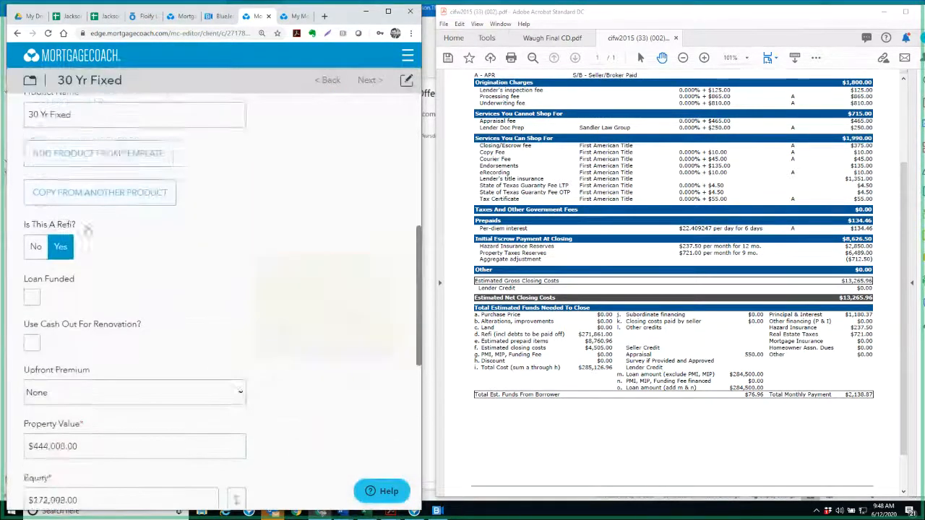
key(ctrl+a)
text(Summit Funding)
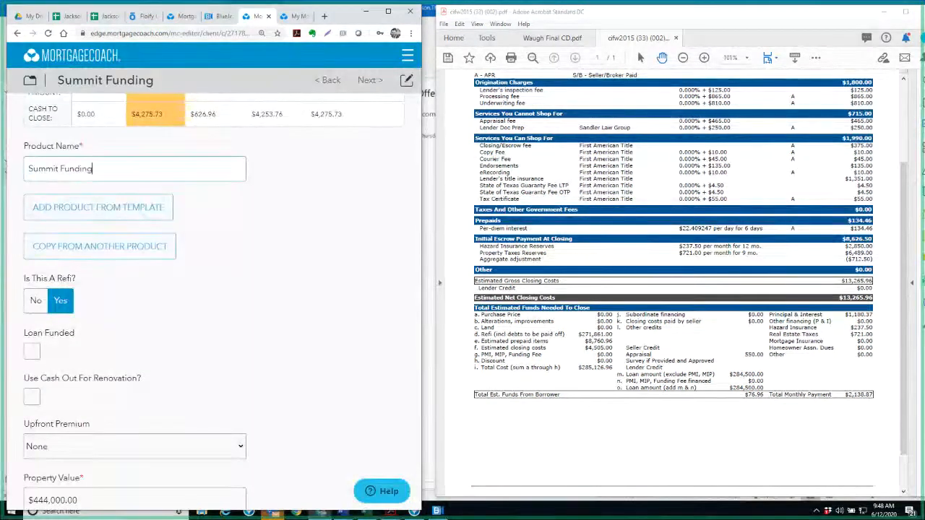
Set the Summit Funding product's base loan amount to $271,861 and continue to its closing costs
scroll(129, 355, down, 4)
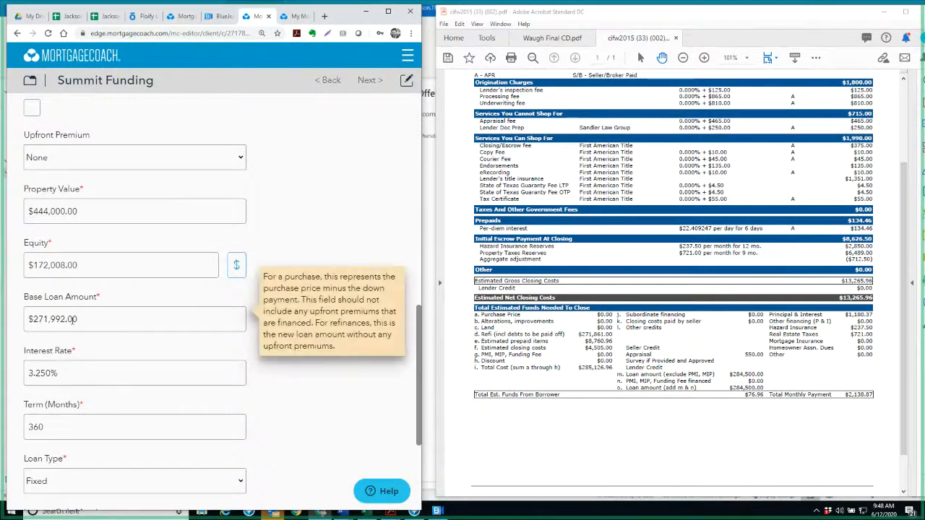
double_click(73, 319)
text(271861)
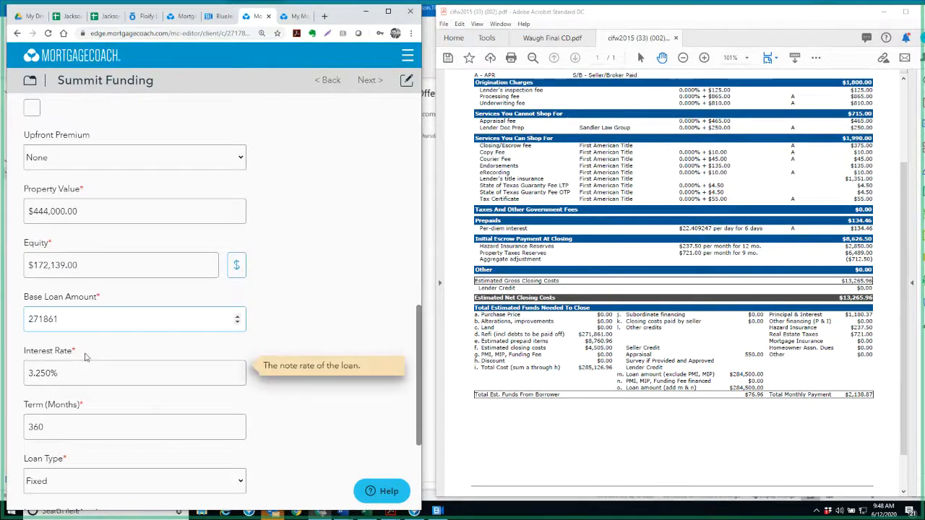
scroll(87, 355, down, 3)
click(99, 457)
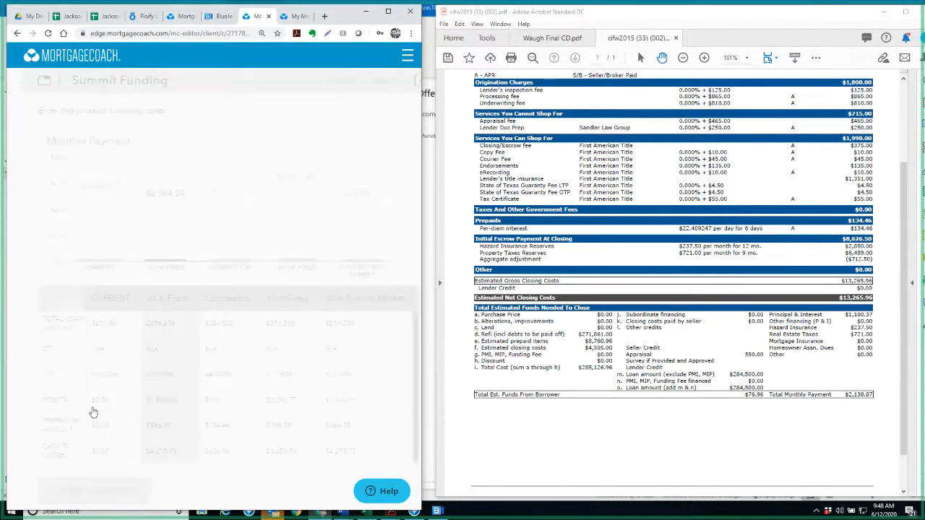
Continue to the Summit Funding product's monthly costs and set the hazard insurance amount to $237.50
scroll(92, 420, down, 10)
click(95, 490)
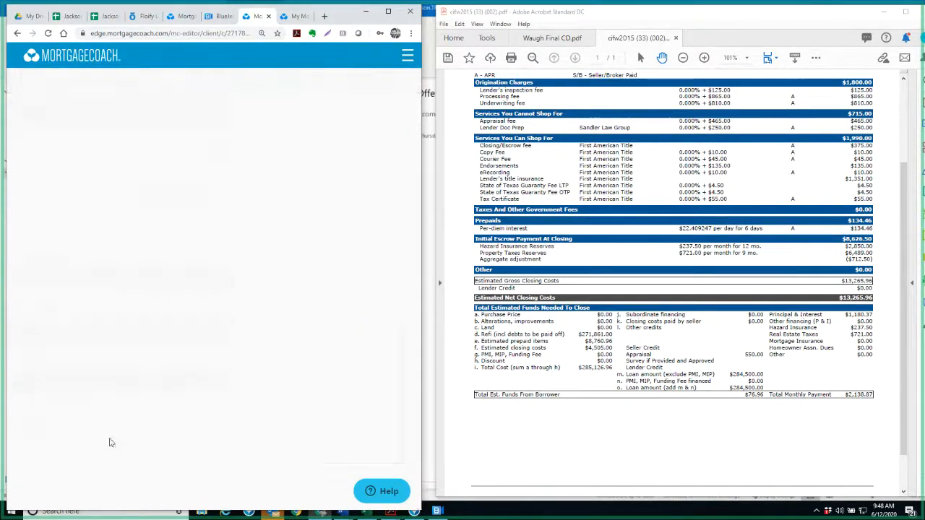
scroll(124, 411, down, 7)
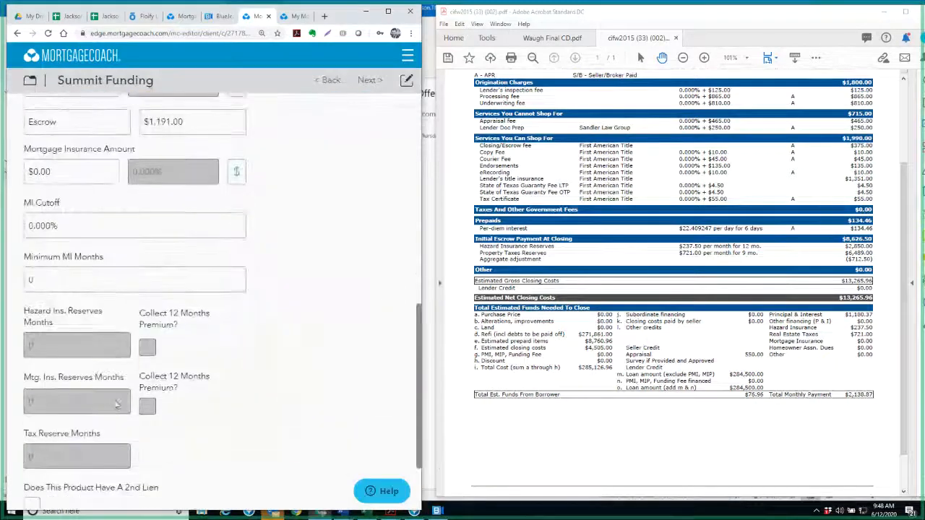
scroll(107, 370, up, 3)
click(61, 218)
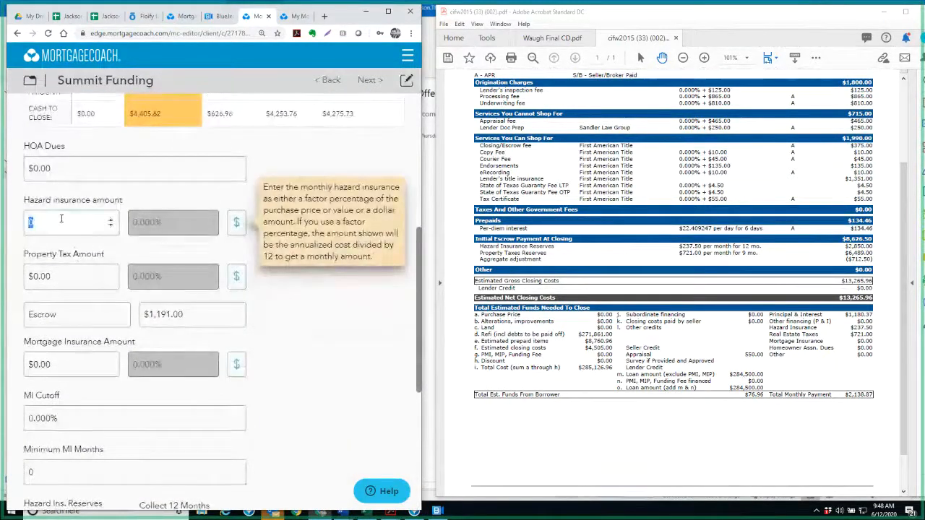
text(237.50)
key(Tab)
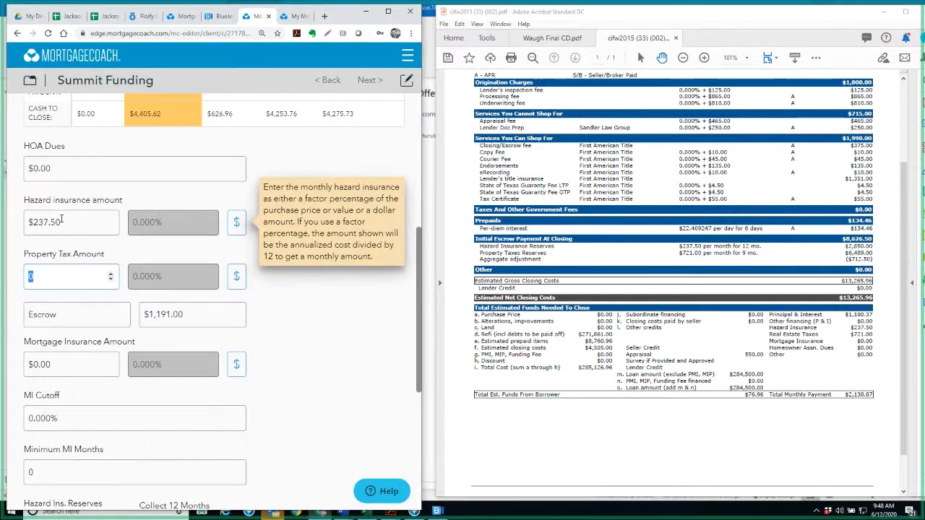
Set the Summit Funding product's property tax amount to $721 and its Escrow amount to $0
text(721)
key(Tab)
key(Tab)
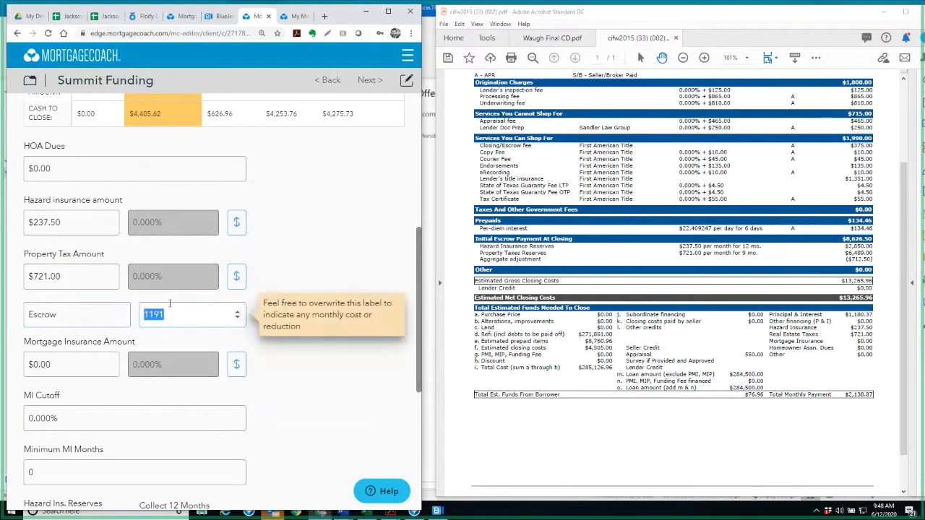
text(0)
Set the hazard insurance reserves to 12 months and the tax reserve to 9 months, completing Summit Funding's monthly costs
scroll(119, 401, down, 1)
scroll(119, 401, down, 2)
double_click(58, 350)
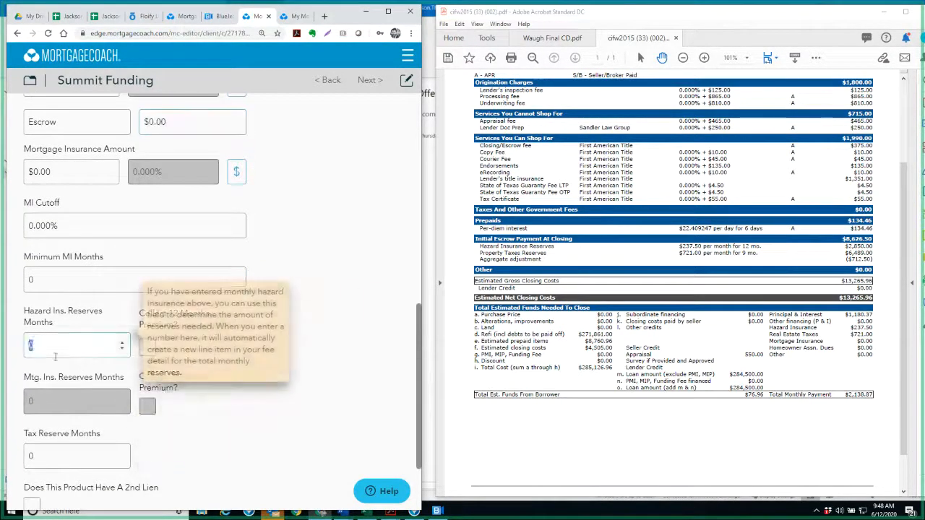
text(9)
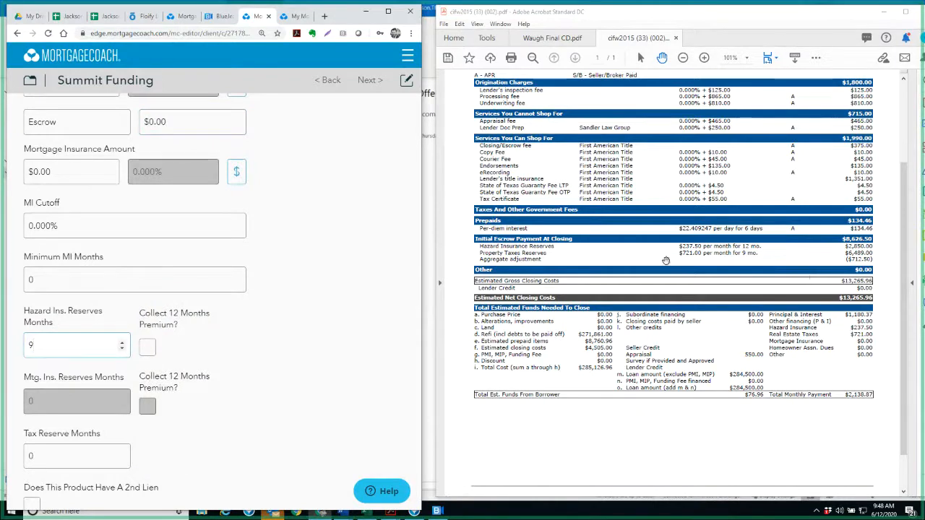
mouse_move(164, 315)
double_click(58, 345)
text(12)
scroll(63, 400, down, 1)
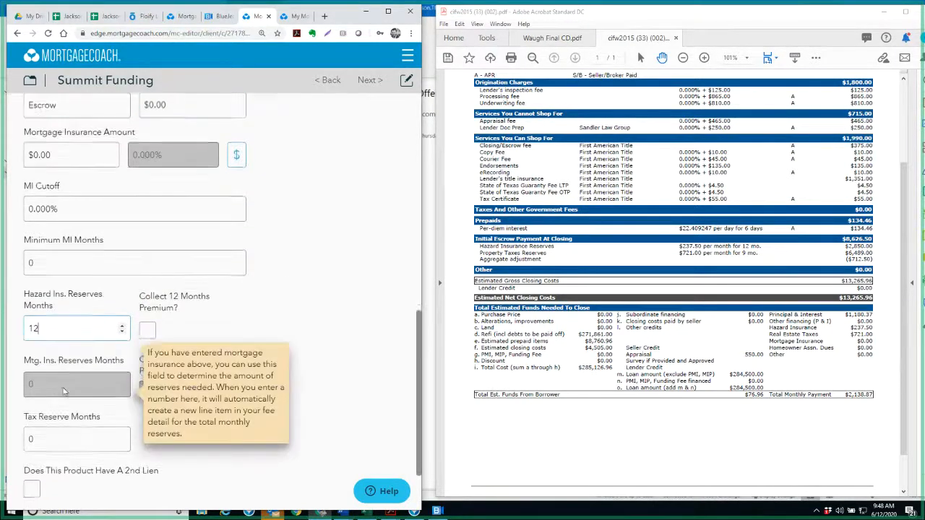
double_click(58, 358)
text(9)
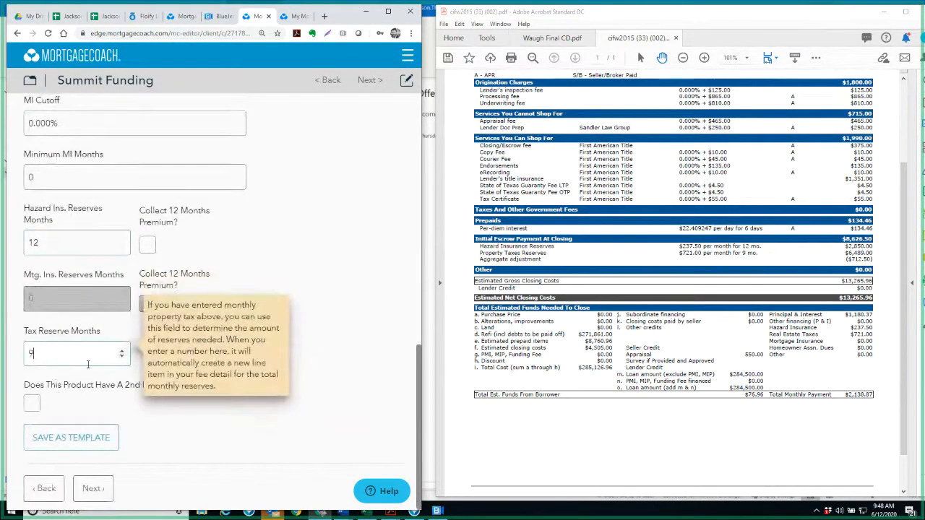
click(93, 489)
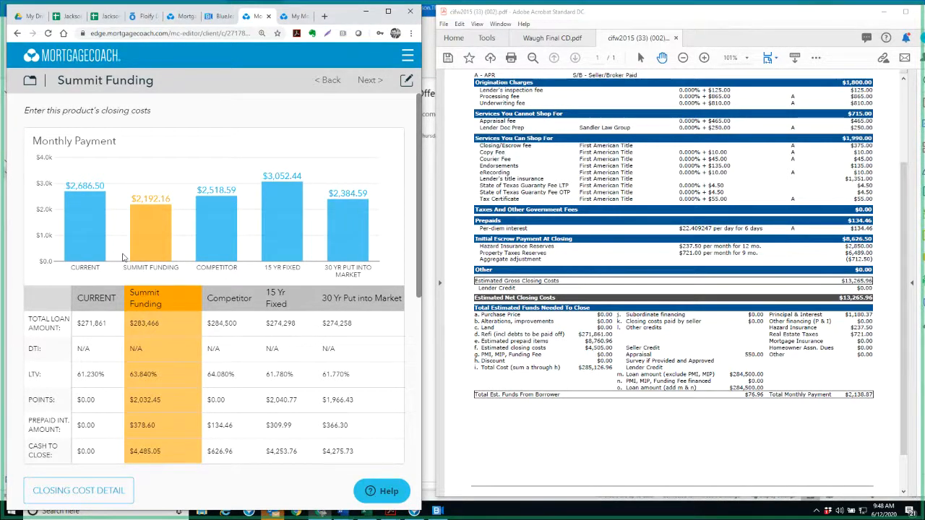
Open the Summit Funding product's closing cost details and add an Aggregate Adjustment fee line
scroll(123, 258, down, 3)
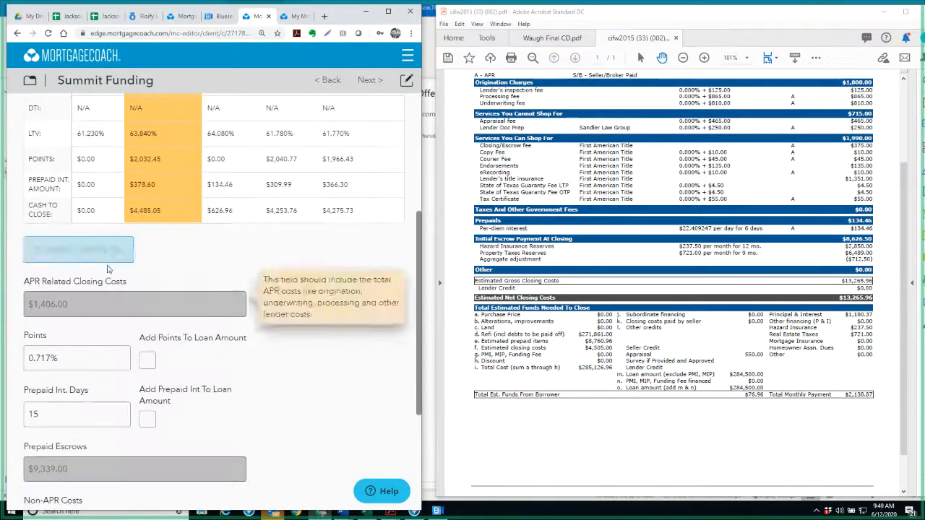
click(72, 250)
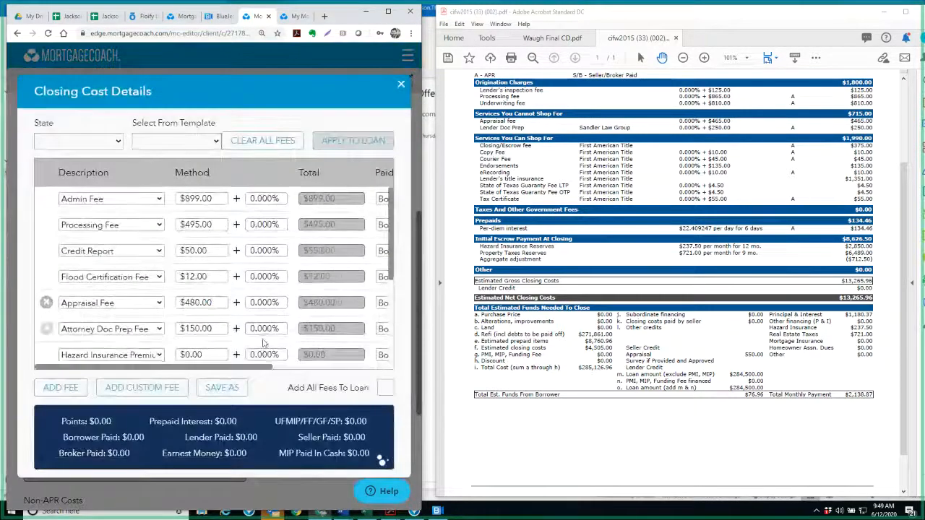
scroll(313, 316, down, 5)
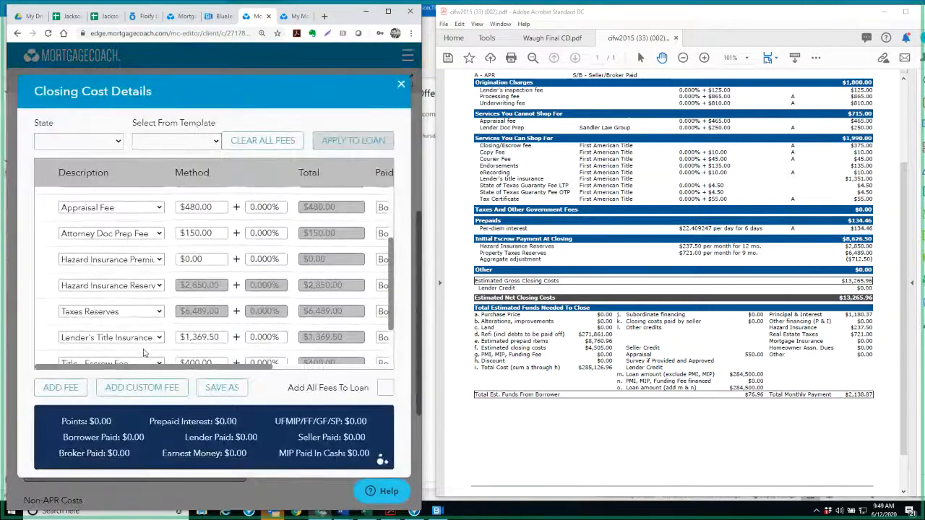
click(60, 388)
click(109, 356)
scroll(126, 331, down, 5)
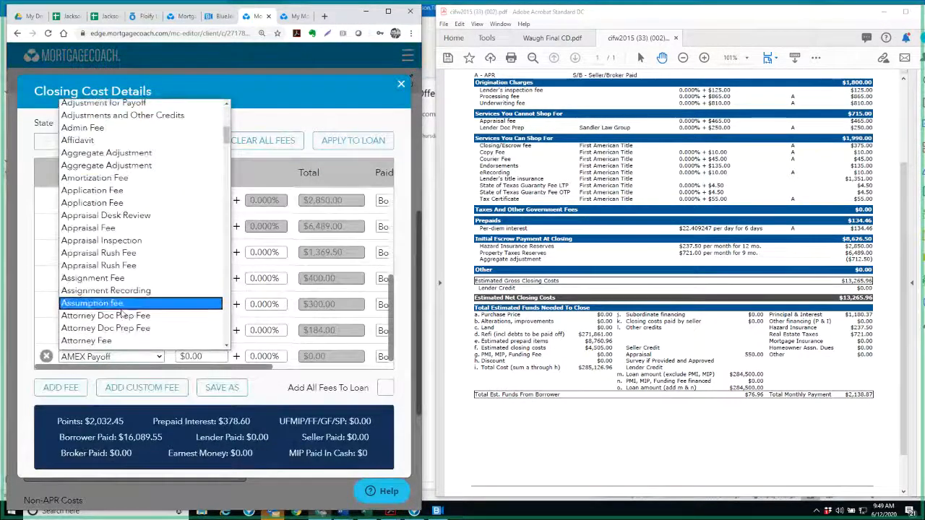
scroll(125, 318, down, 5)
scroll(121, 289, up, 8)
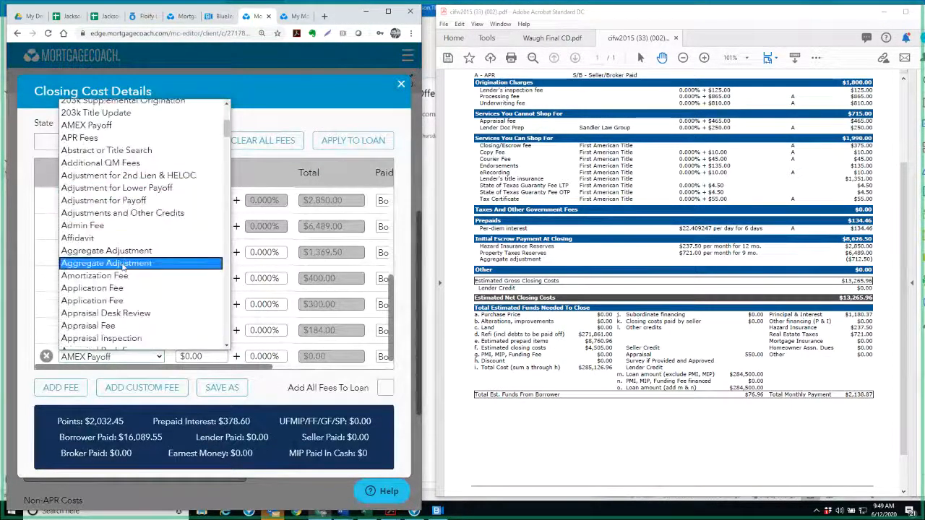
click(121, 252)
Set the Aggregate Adjustment fee to -$721.50
click(203, 354)
text(-721)
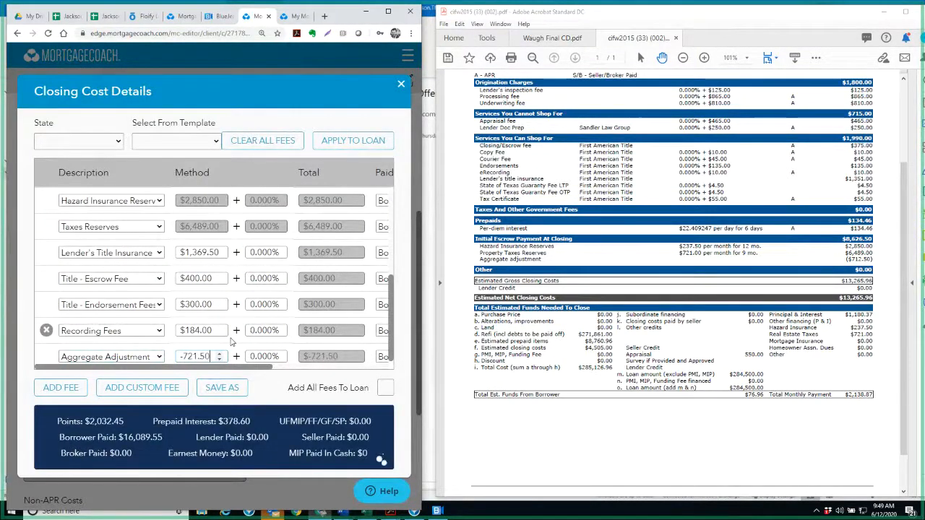
key(Tab)
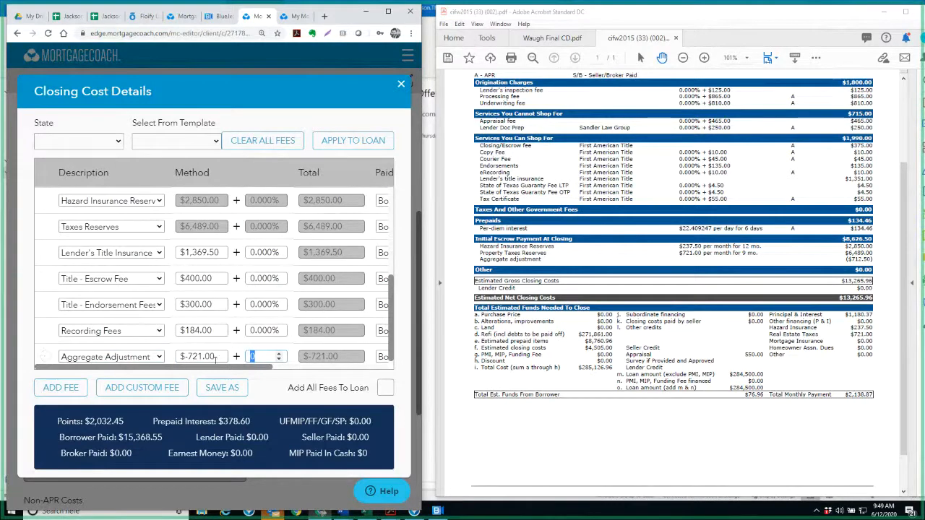
click(215, 359)
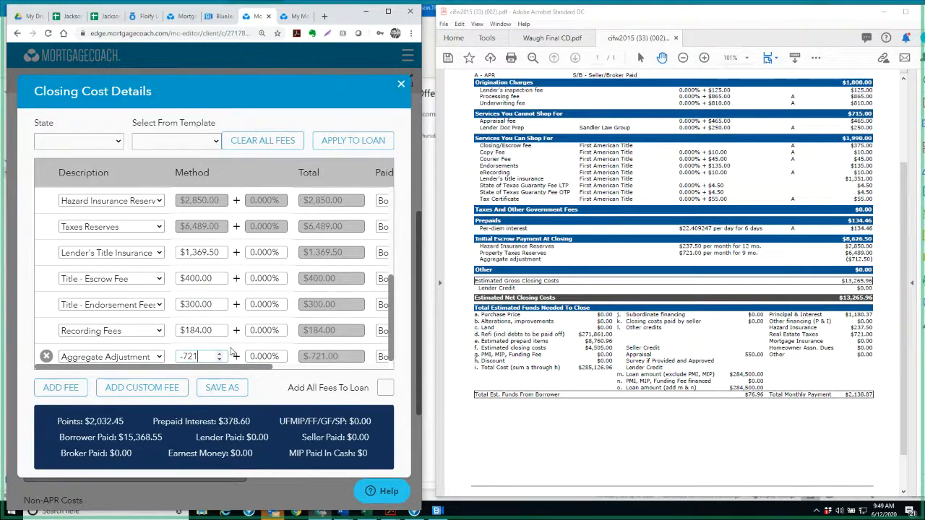
text(.5)
key(Tab)
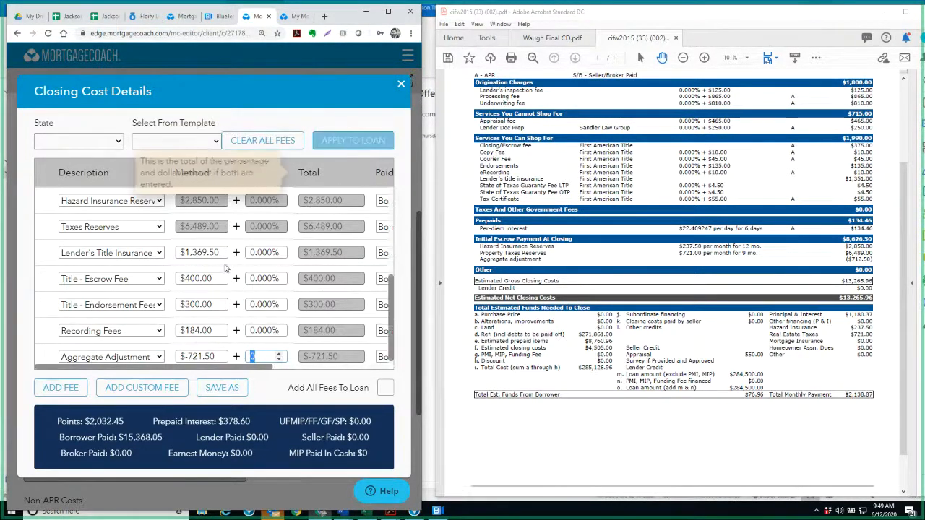
Set the Lender's Title Insurance fee to $1,351 to match the Initial Fees Worksheet
scroll(719, 313, up, 1)
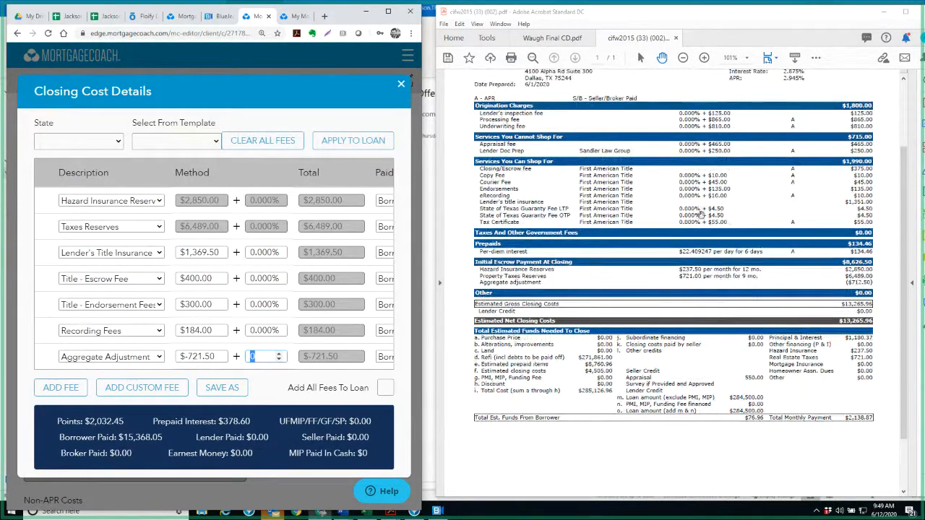
double_click(198, 253)
text(1)
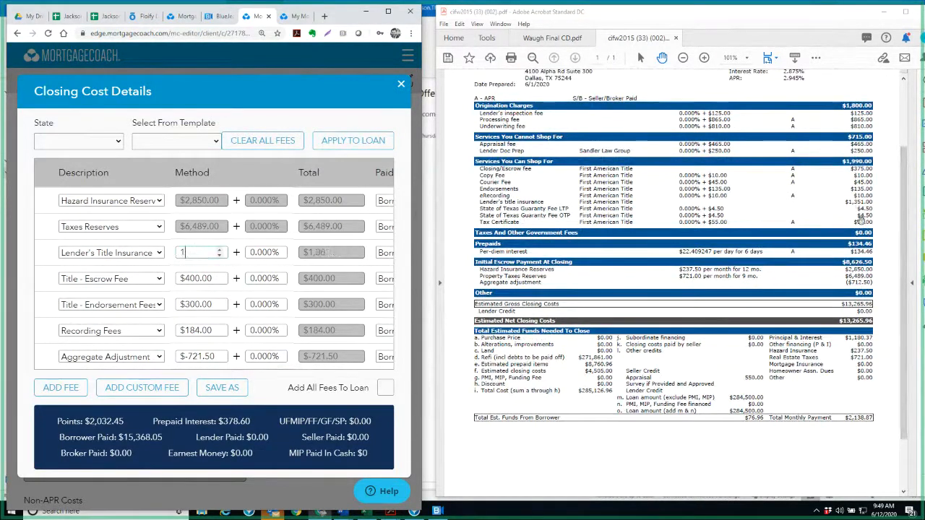
text(,351)
key(Tab)
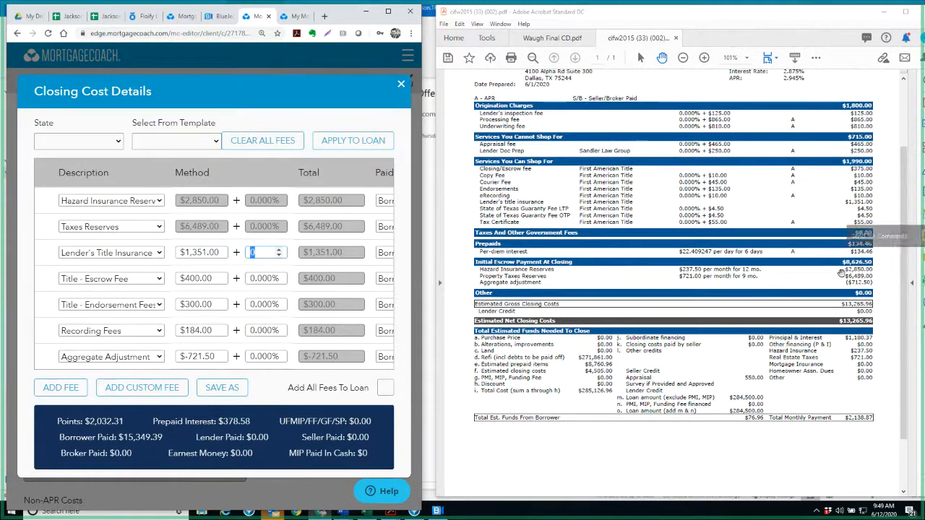
Set the Title - Escrow Fee and the Title - Endorsement Fees to $250 each
double_click(197, 278)
text(3)
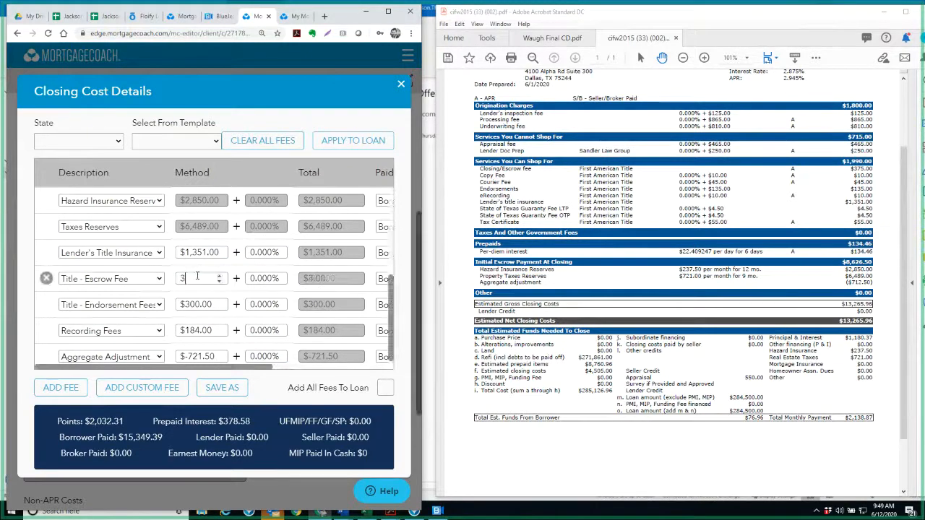
text(2585)
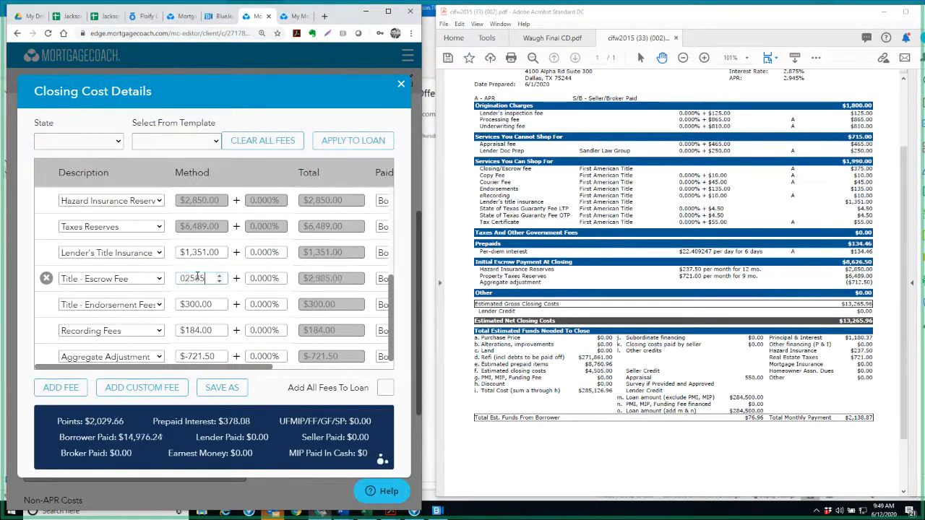
key(BackSpace)
key(Tab)
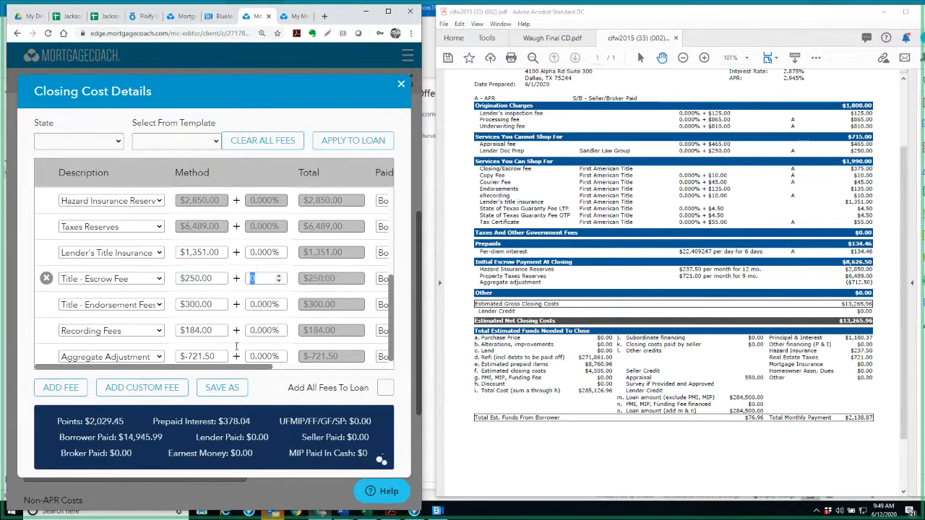
double_click(217, 304)
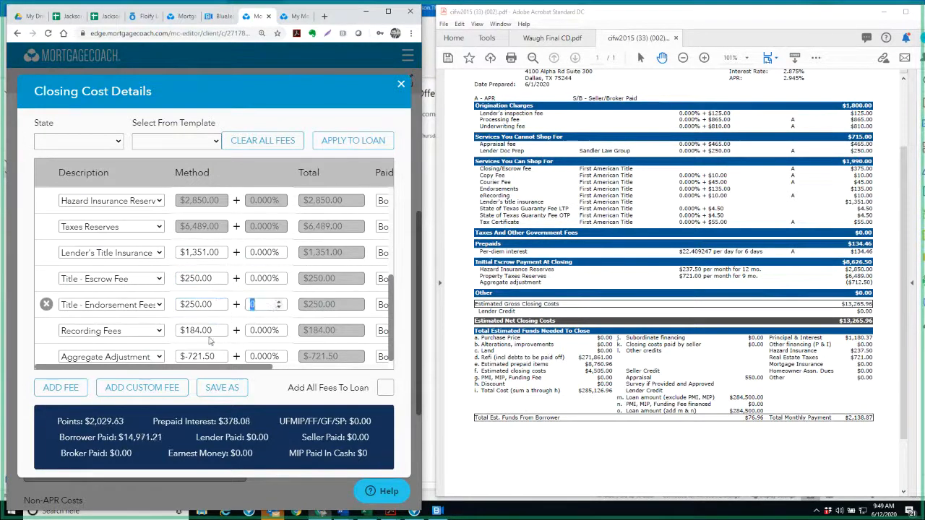
Set the Recording Fees to $135 and the Flood Certification Fee to $9.50
double_click(208, 329)
text(1)
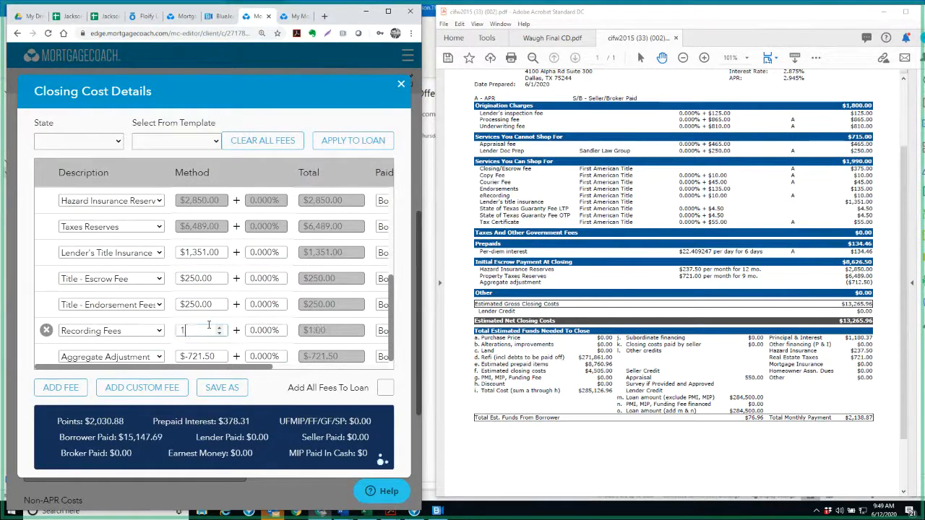
text(35)
key(Tab)
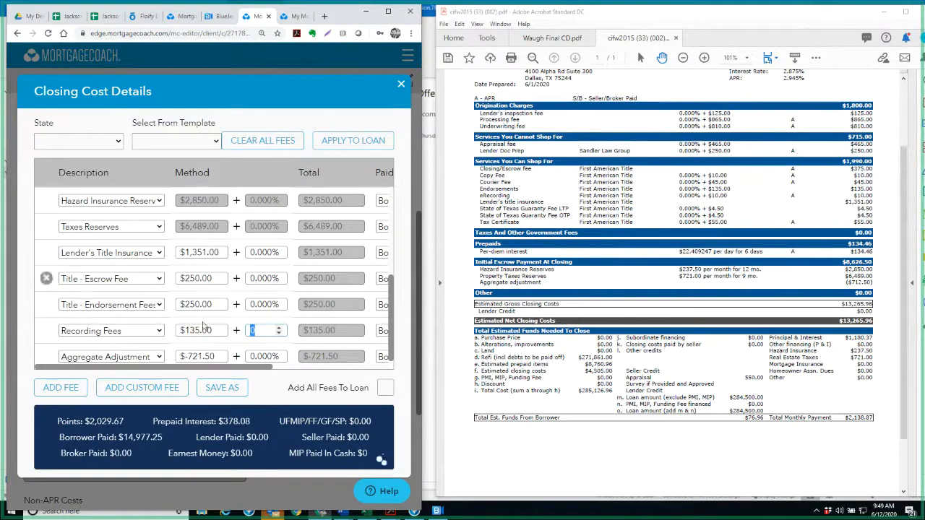
scroll(203, 327, up, 6)
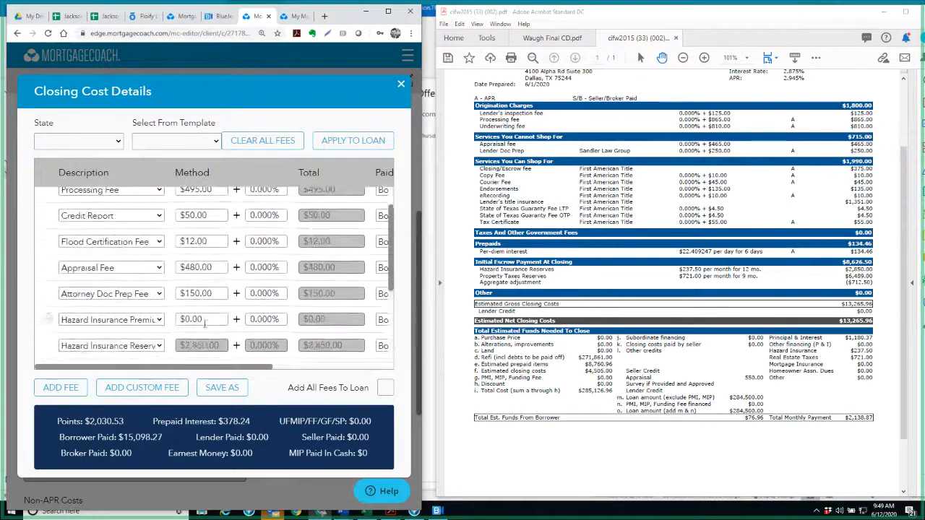
double_click(195, 279)
text(9.50)
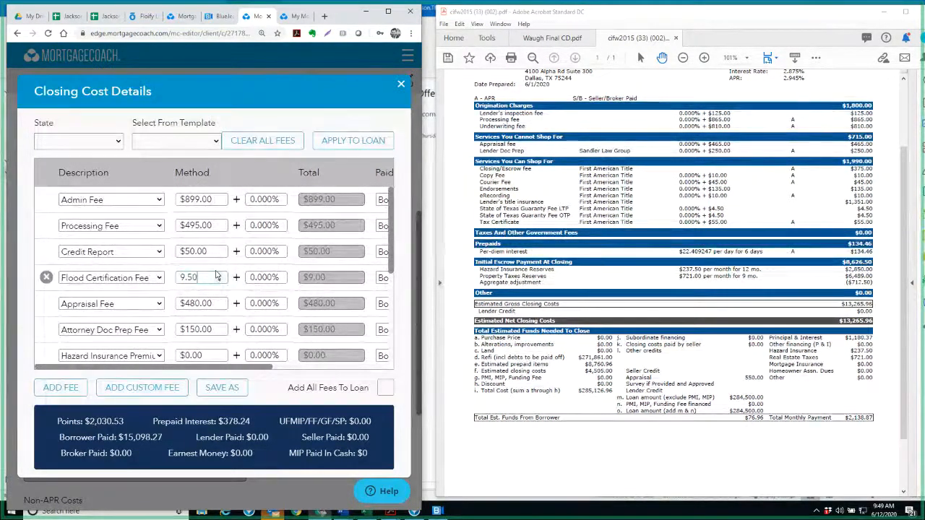
key(Tab)
scroll(243, 275, down, 6)
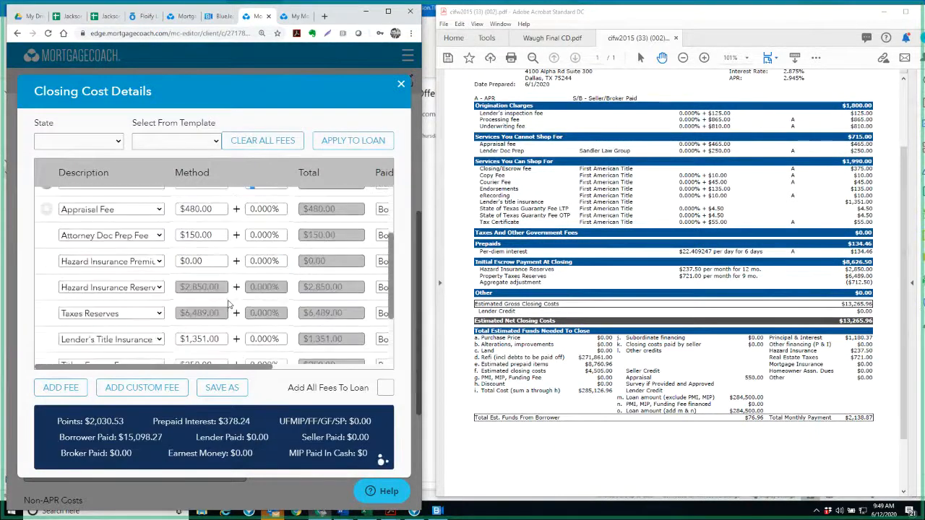
Apply the edited fees to the Summit Funding loan and set its prepaid interest days to 6 before leaving the closing costs
click(344, 141)
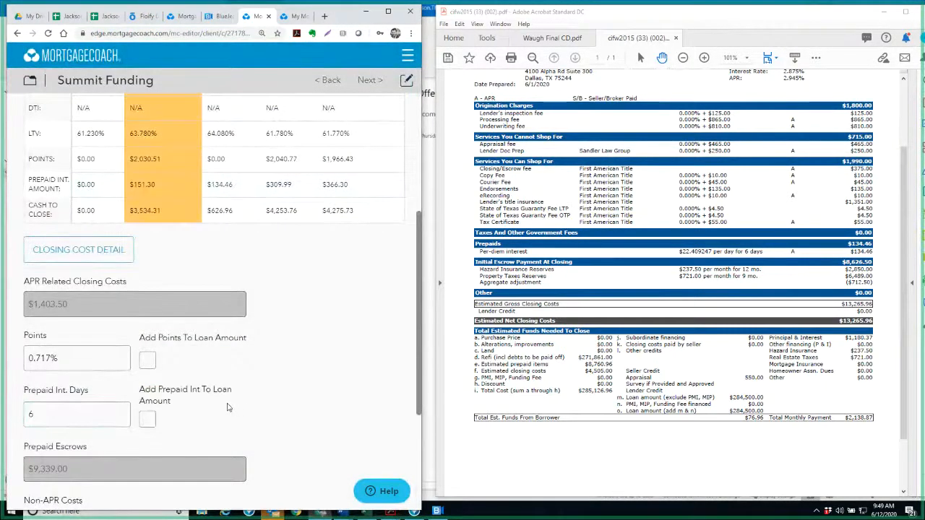
click(68, 357)
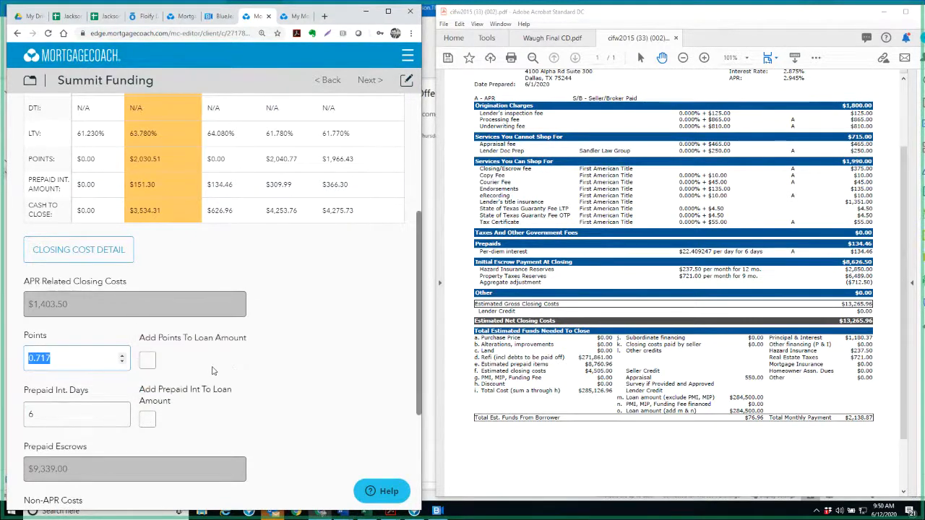
scroll(212, 372, down, 3)
click(93, 489)
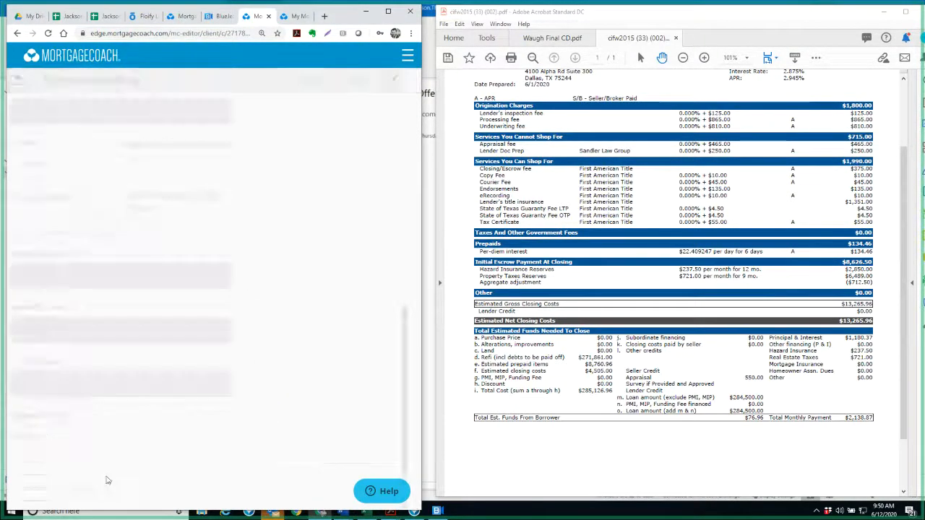
click(29, 81)
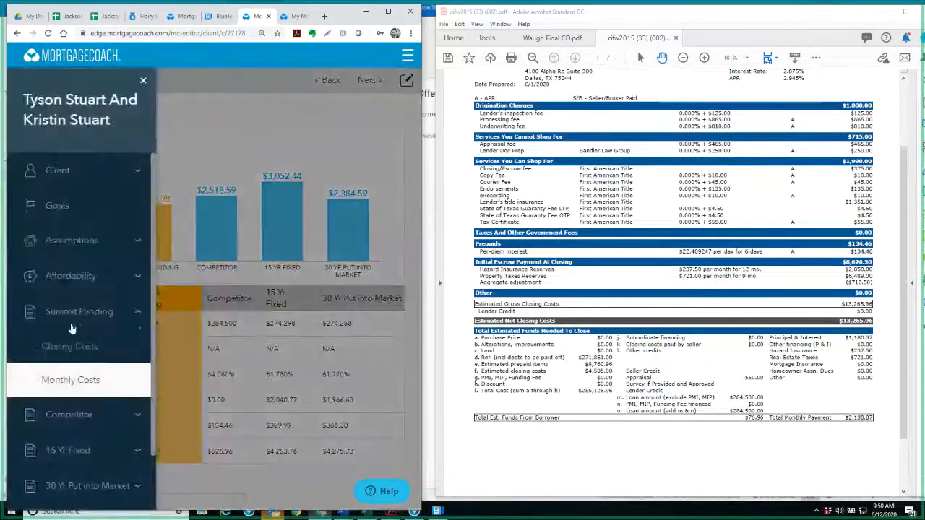
Reopen the Summit Funding closing cost details and stop adding the flood certification and hazard insurance fees to the loan
click(82, 347)
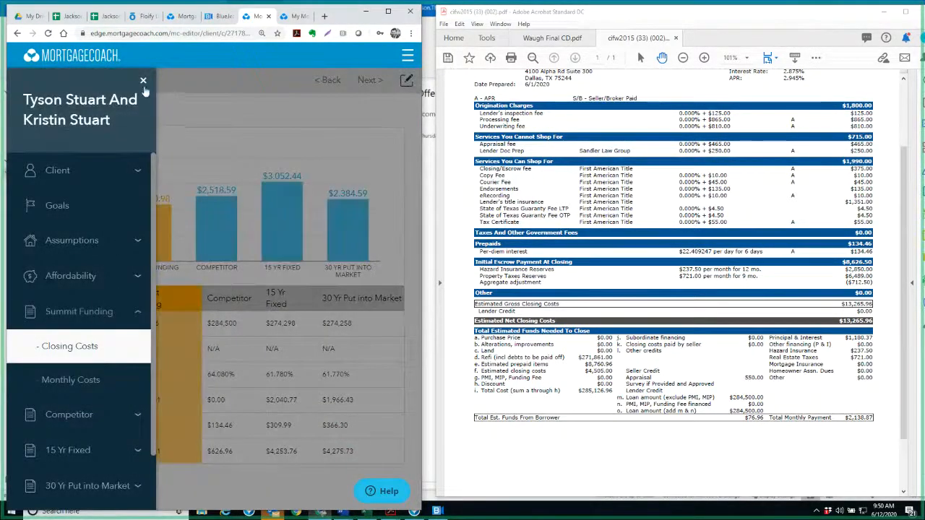
scroll(70, 373, down, 5)
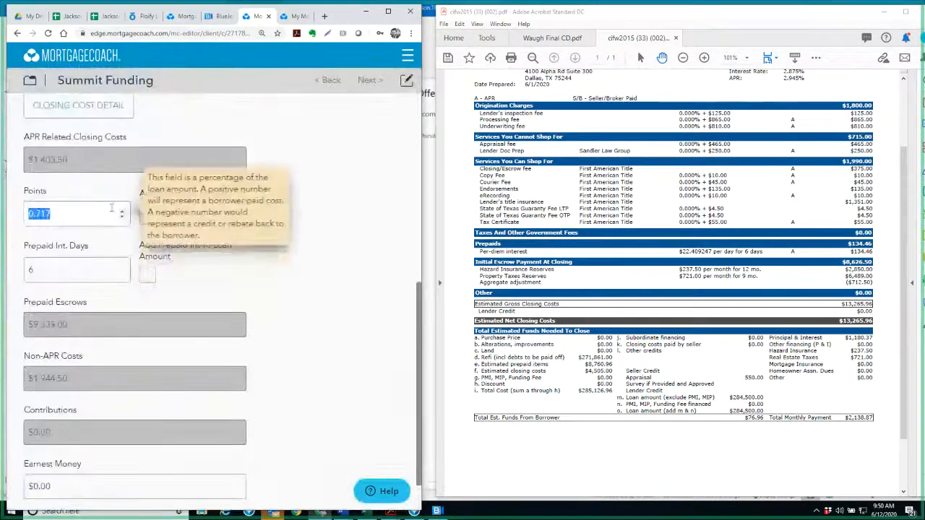
click(78, 104)
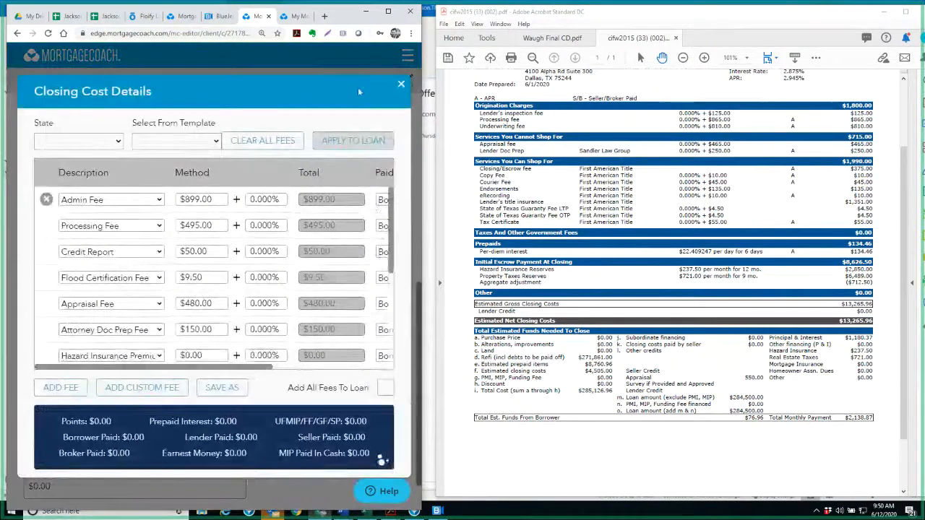
click(388, 10)
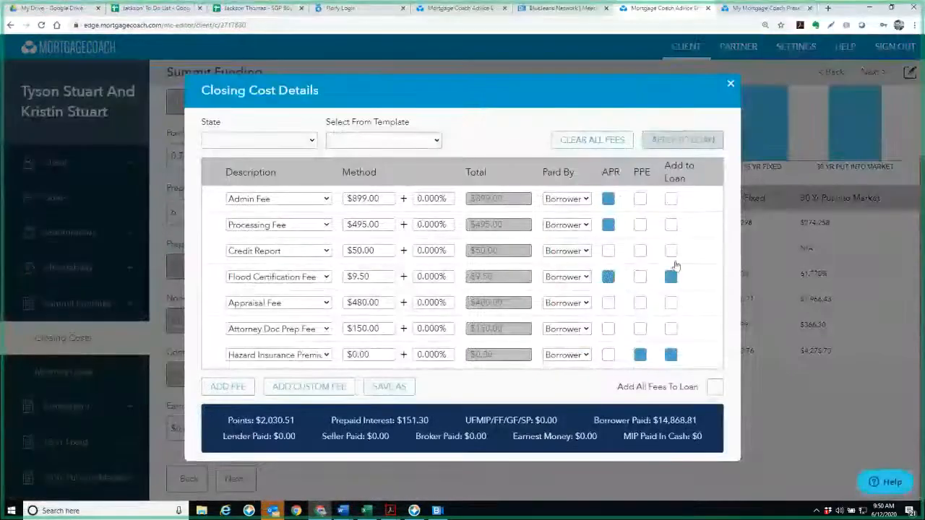
click(672, 277)
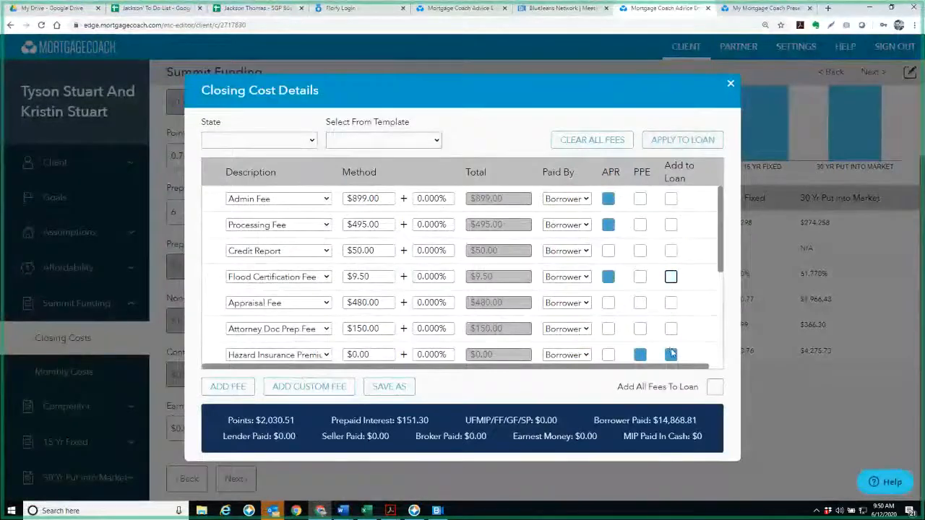
click(672, 355)
scroll(676, 349, down, 2)
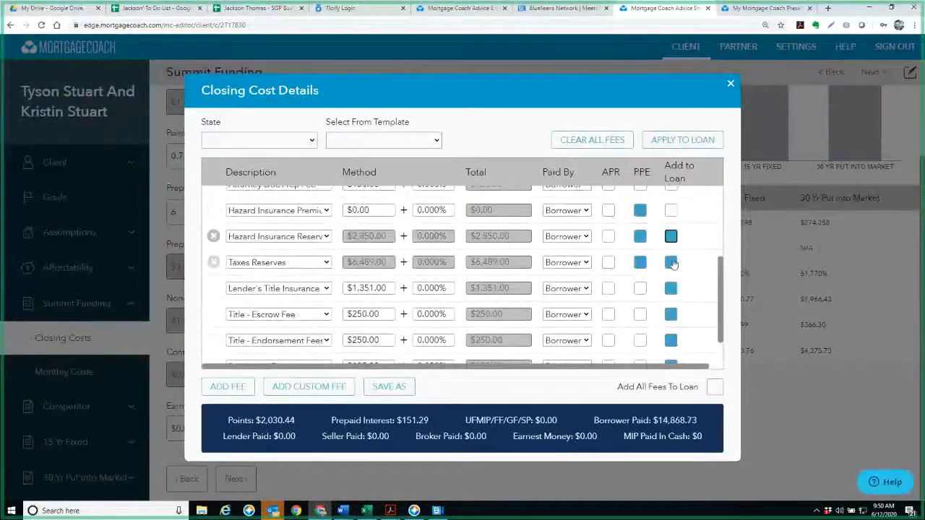
Stop adding the taxes reserves, lender's title, escrow, endorsement and recording fees to the loan, and apply the fees
click(672, 262)
click(671, 288)
click(671, 314)
click(672, 340)
scroll(676, 340, down, 1)
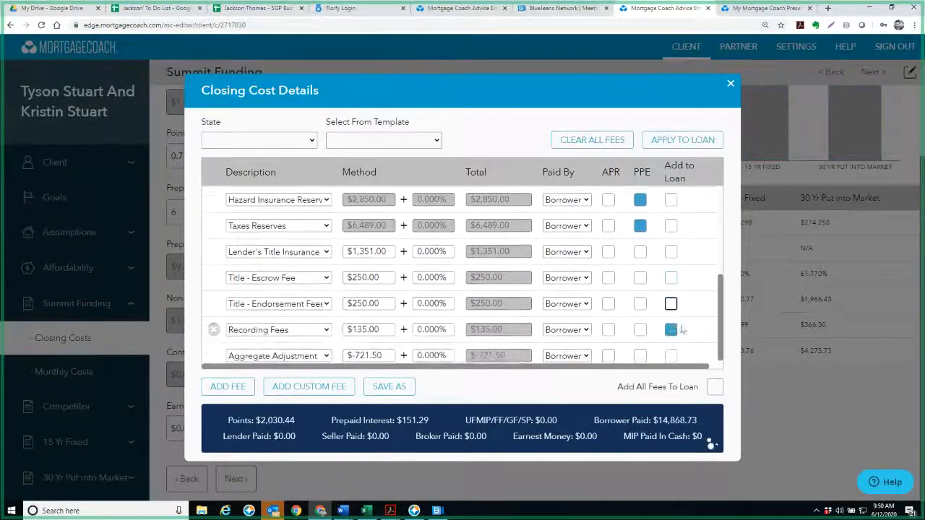
click(671, 330)
click(671, 330)
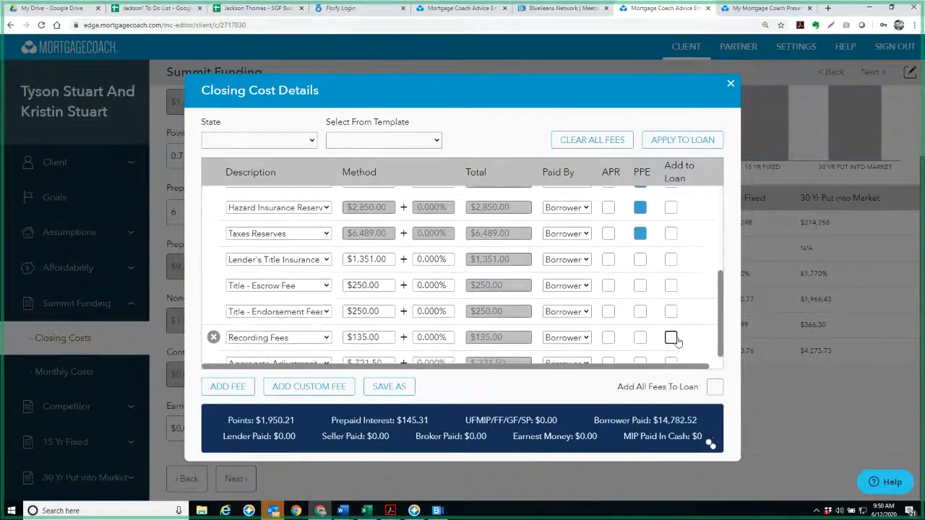
scroll(673, 337, up, 3)
click(682, 140)
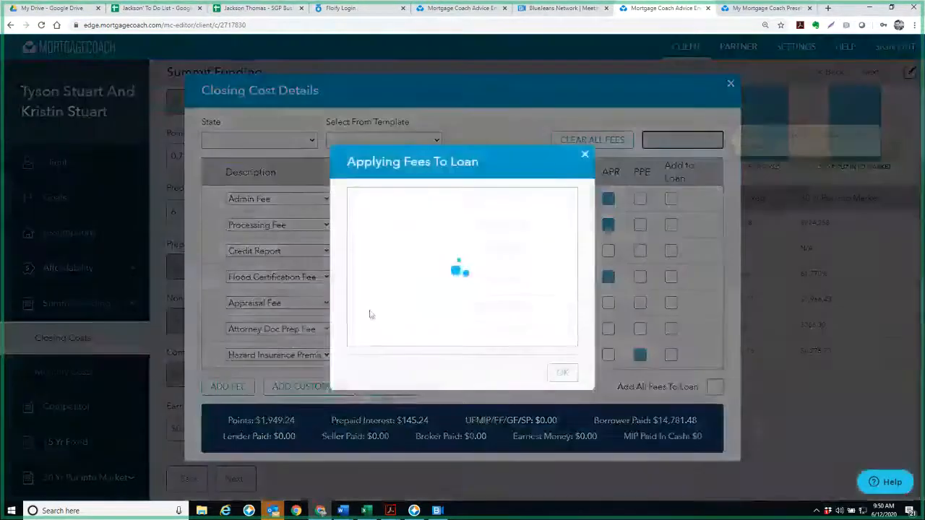
Set the Summit Funding loan's points to 0
scroll(223, 292, up, 3)
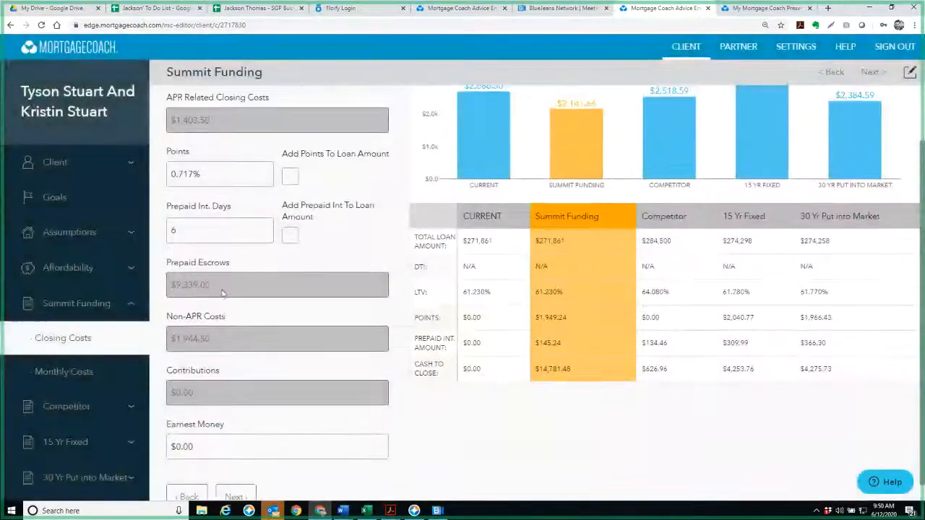
click(202, 240)
text(0)
scroll(231, 290, down, 3)
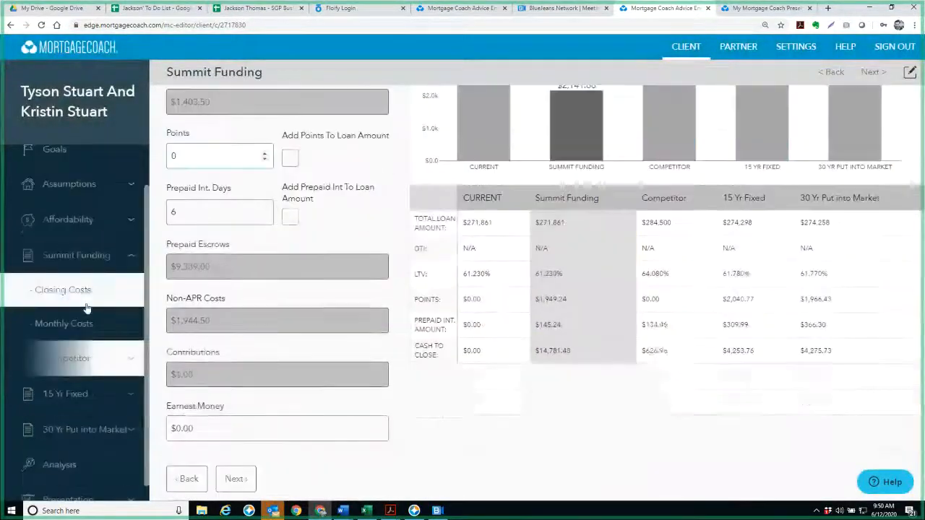
Set the Summit Funding loan's interest rate to 2.875% and continue to its closing costs
click(75, 257)
scroll(261, 397, down, 3)
scroll(245, 361, down, 5)
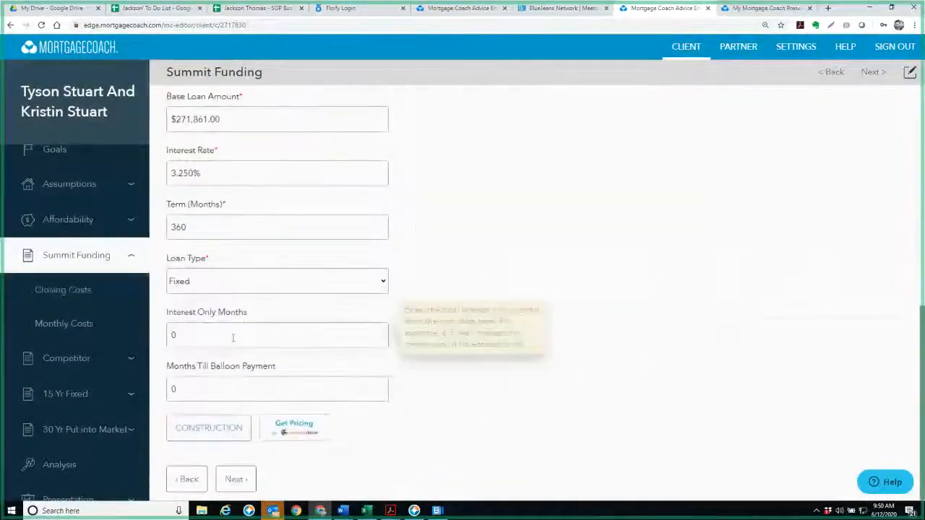
scroll(231, 339, up, 3)
click(221, 357)
text(2.875)
key(Tab)
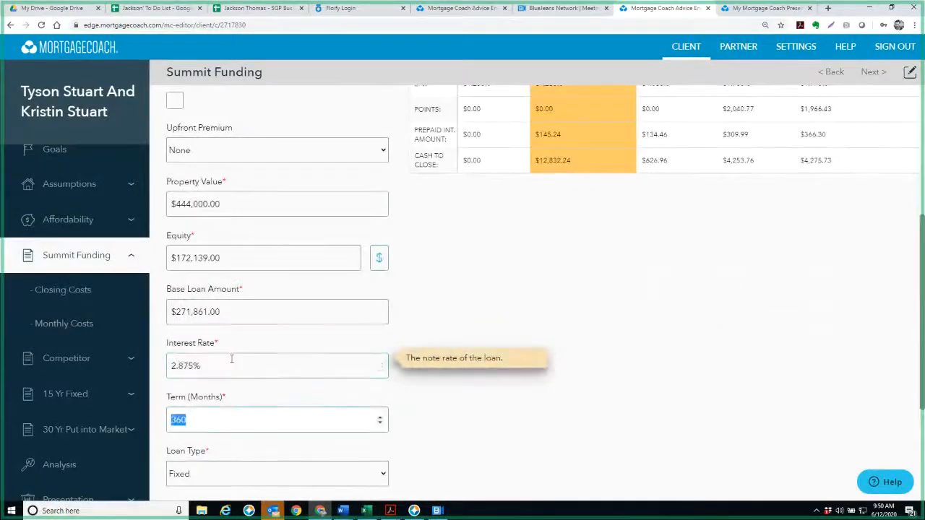
scroll(233, 359, down, 4)
click(225, 475)
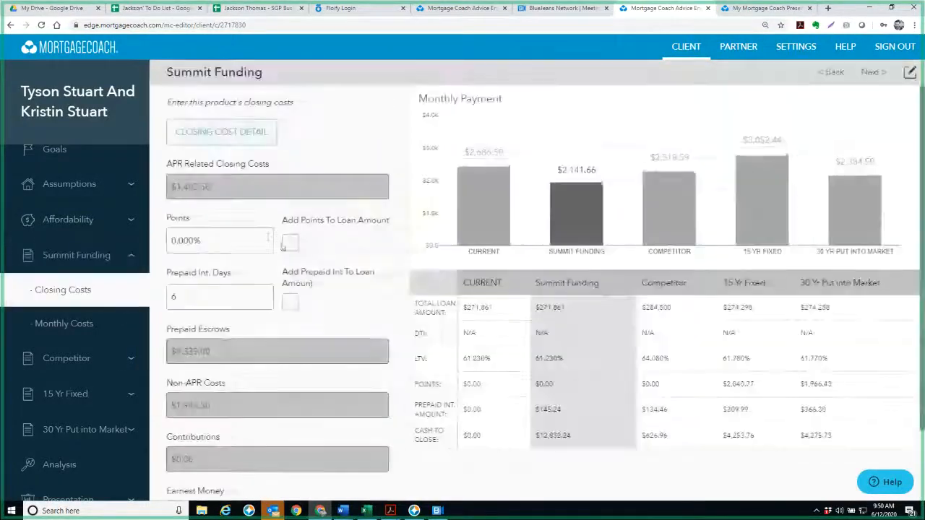
Remove the Appraisal Fee from the Summit Funding closing costs, apply the fees, and view the Total Cost Analysis report
click(242, 141)
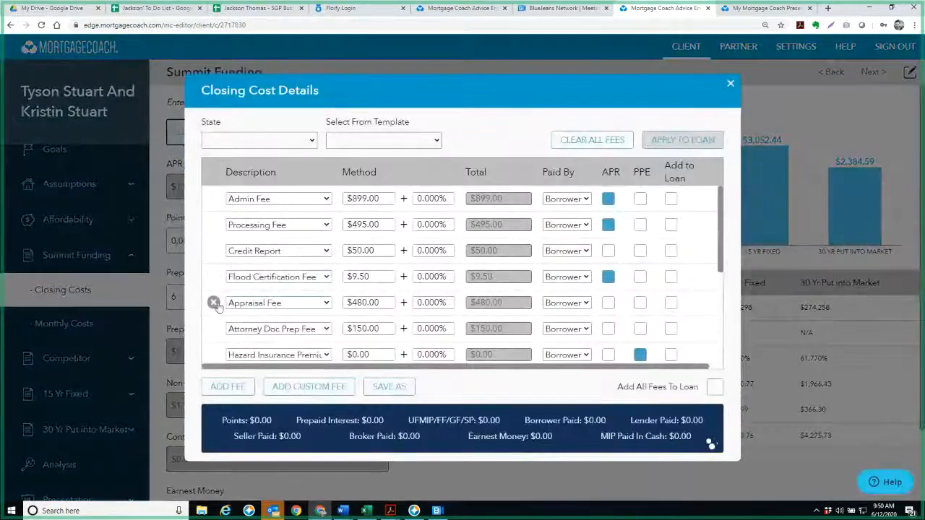
click(213, 303)
click(682, 140)
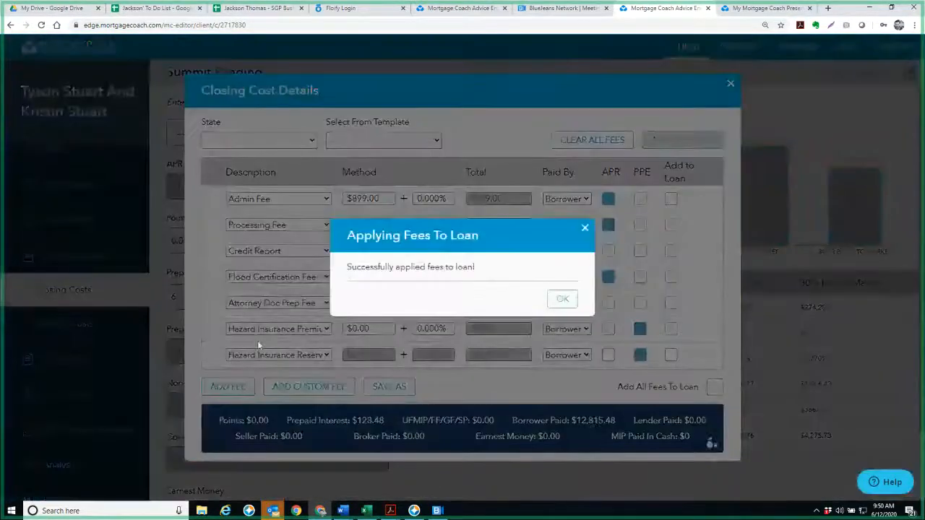
scroll(231, 384, down, 2)
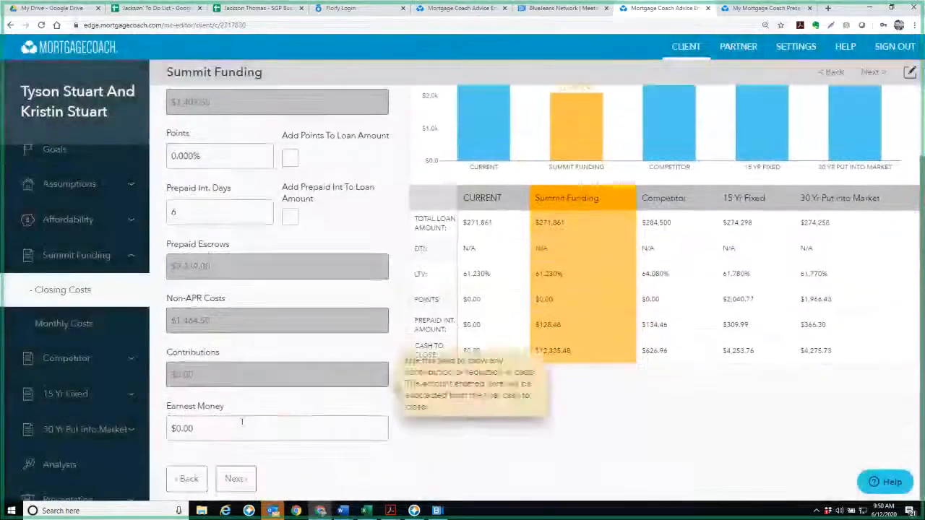
click(233, 479)
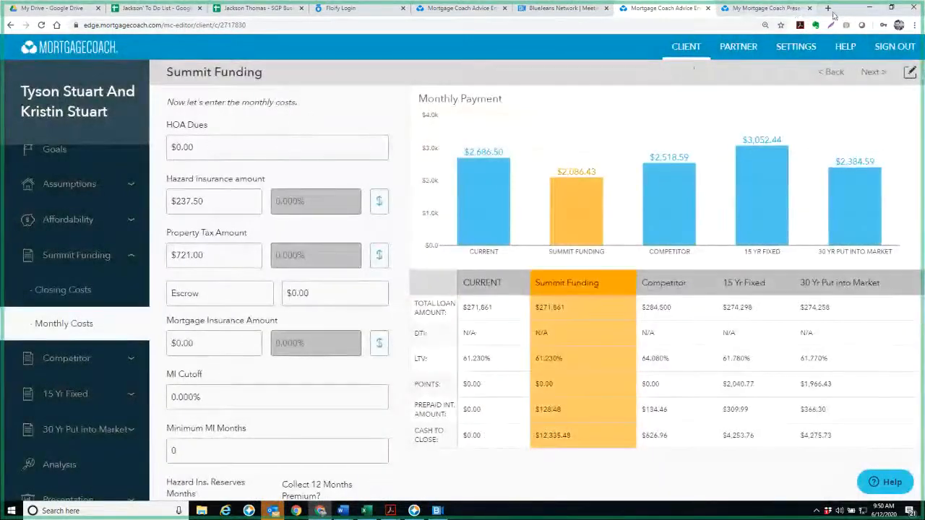
click(793, 9)
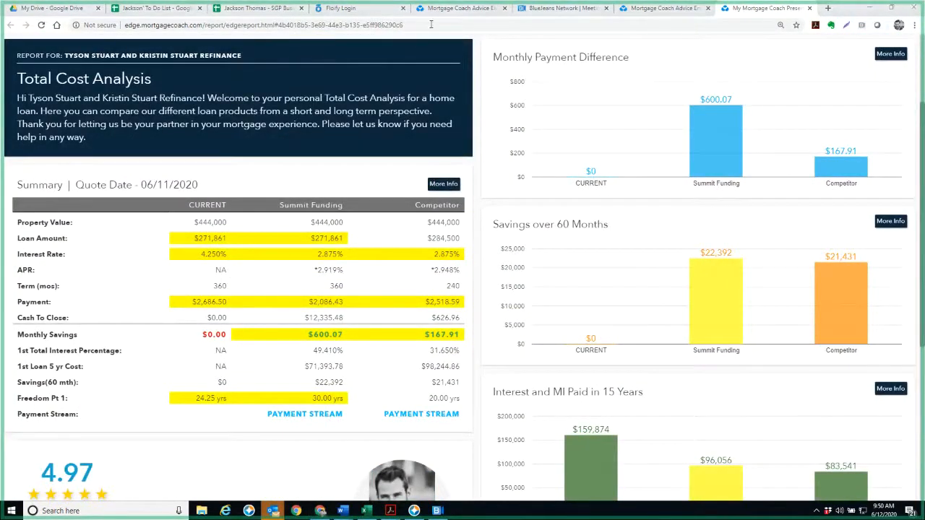
Set the Summit Funding base loan amount to $284,500 and continue to the closing costs
click(665, 8)
click(76, 255)
scroll(207, 283, down, 5)
click(223, 196)
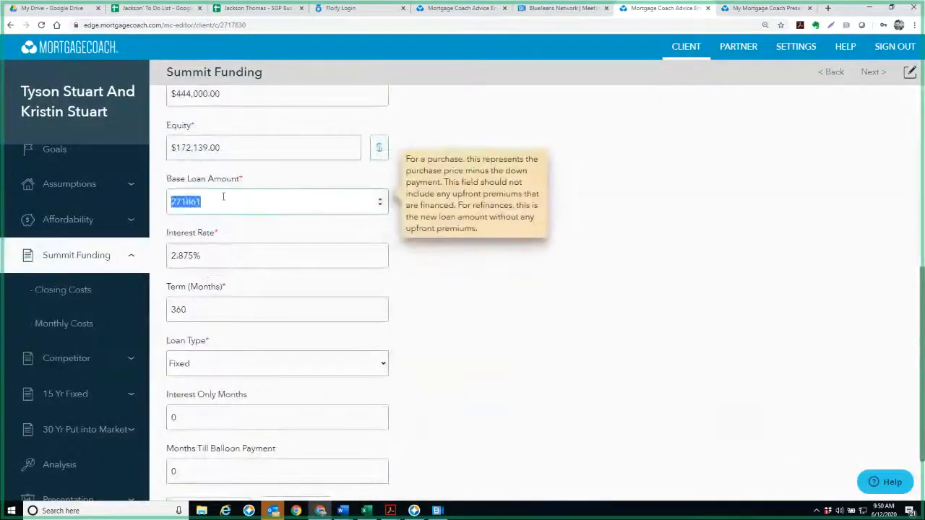
text(284500)
key(Tab)
scroll(246, 357, down, 1)
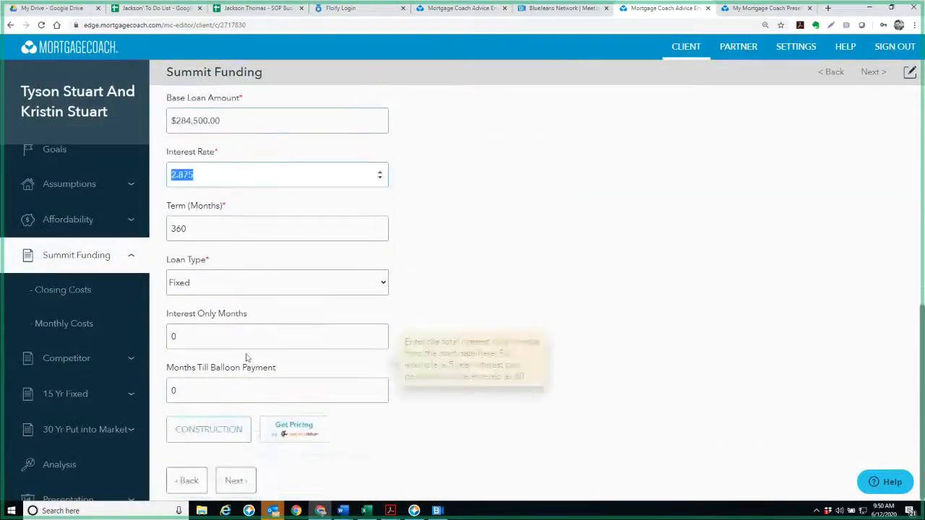
click(235, 481)
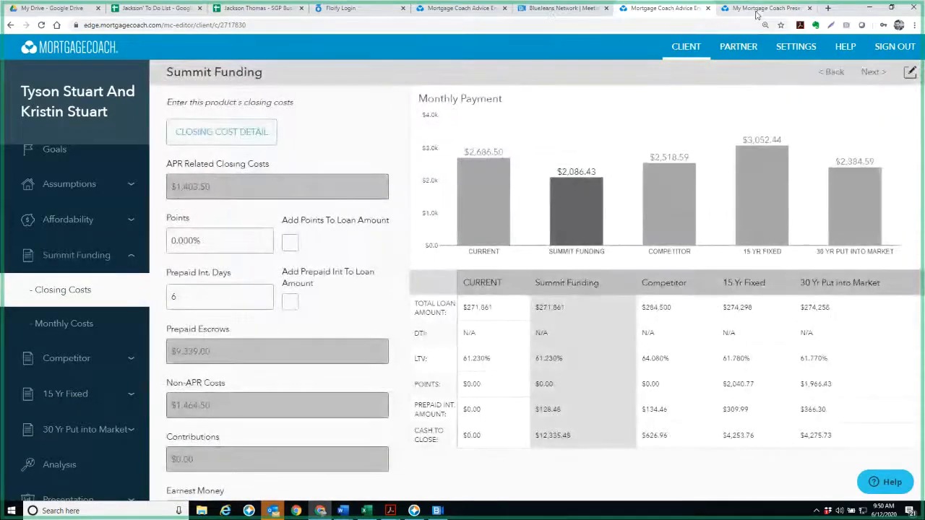
Review the Total Cost Analysis summary for Summit Funding's loan amount and cash to close against the competitor's
click(759, 9)
scroll(274, 123, down, 2)
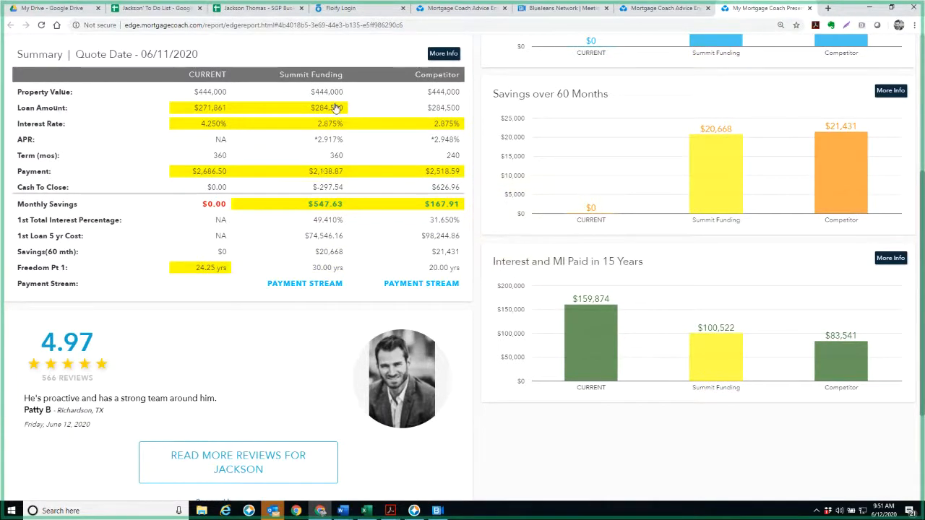
click(331, 188)
Open Optimal Blue in a new browser tab and log in to its product search
click(829, 9)
click(279, 40)
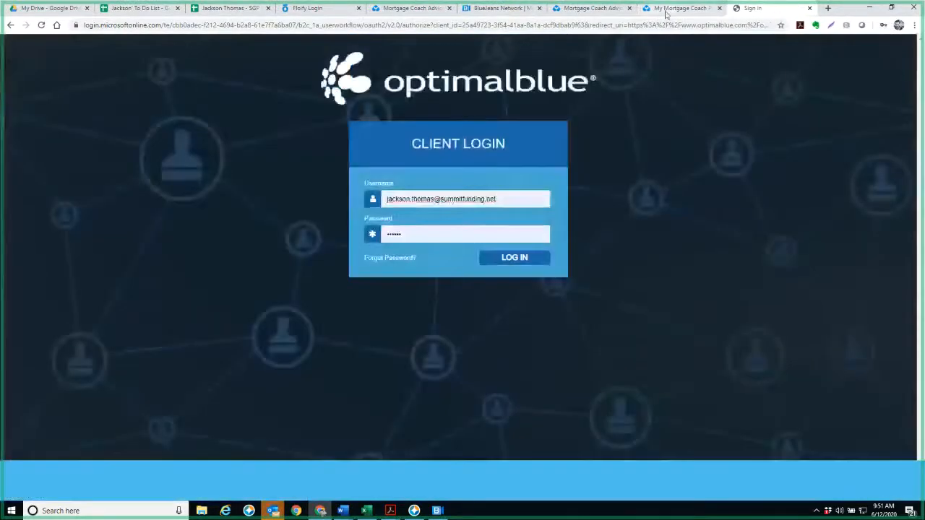
click(667, 10)
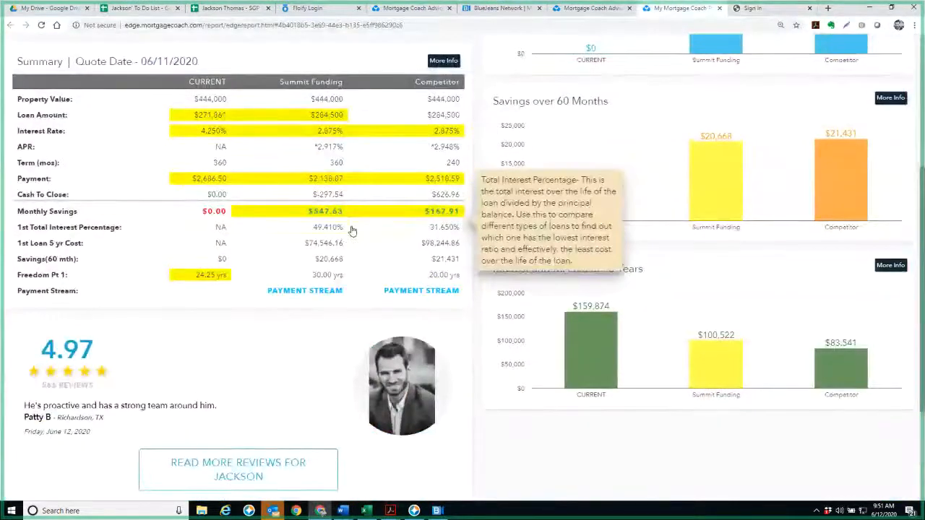
scroll(351, 226, up, 2)
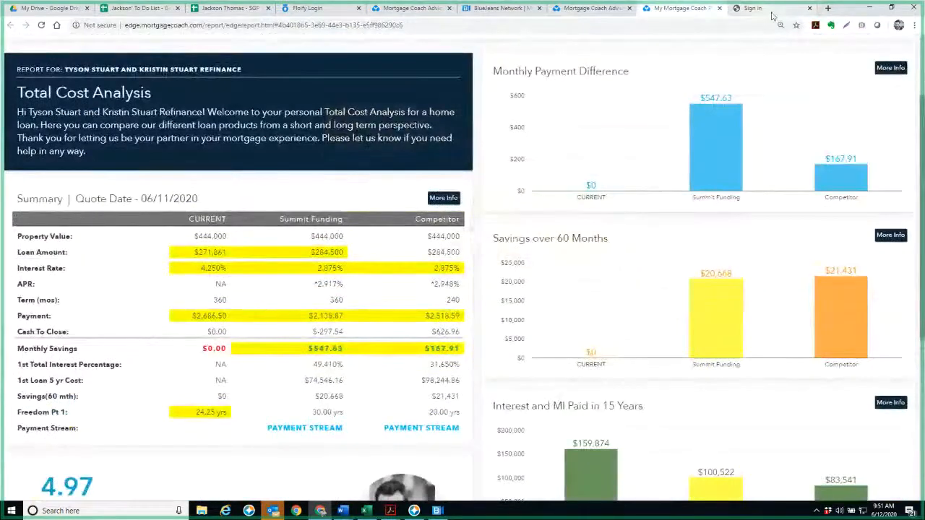
click(772, 11)
click(520, 259)
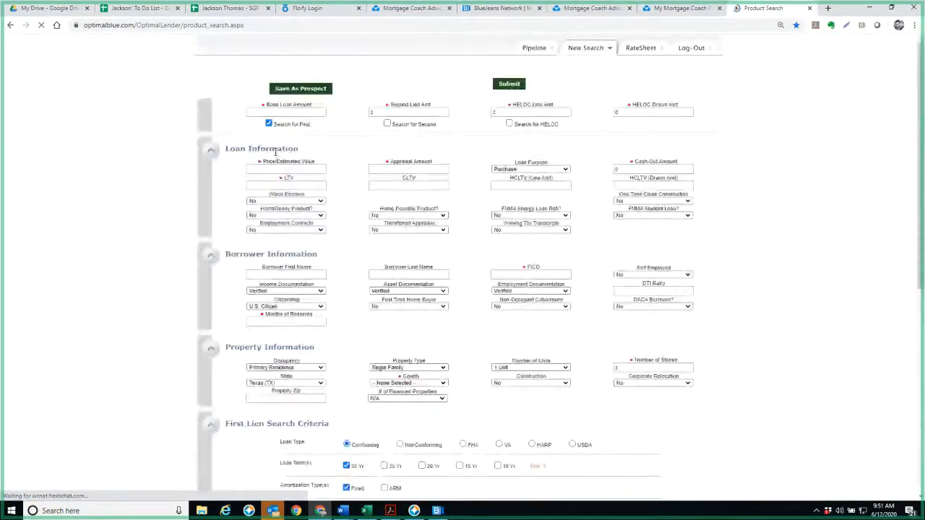
Enter a price/estimated value of 444000 and a base loan amount of 284500 for the product search
click(283, 168)
text(444000)
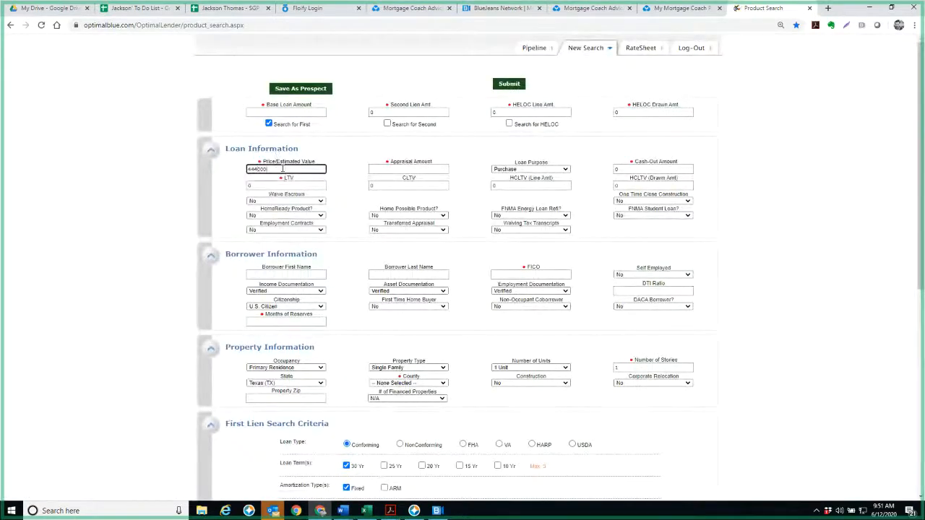
click(304, 111)
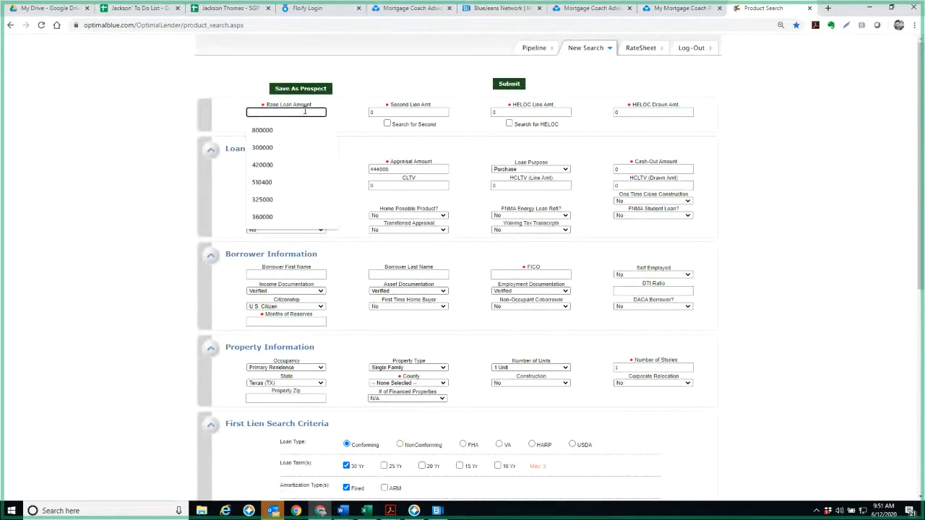
text(284500)
key(Tab)
Set the FICO score to 760 and the loan purpose to Refi Rate-Term/Limited C.O
click(510, 274)
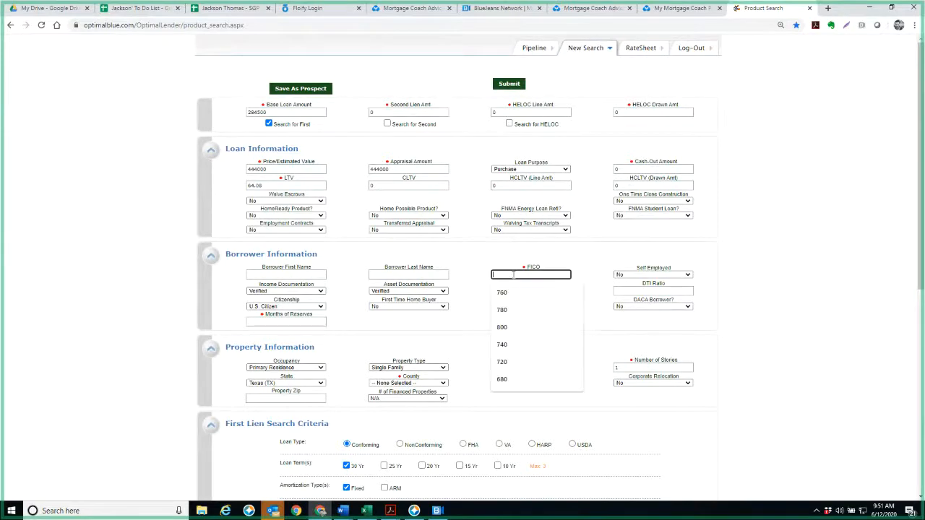
text(760)
key(Tab)
click(547, 171)
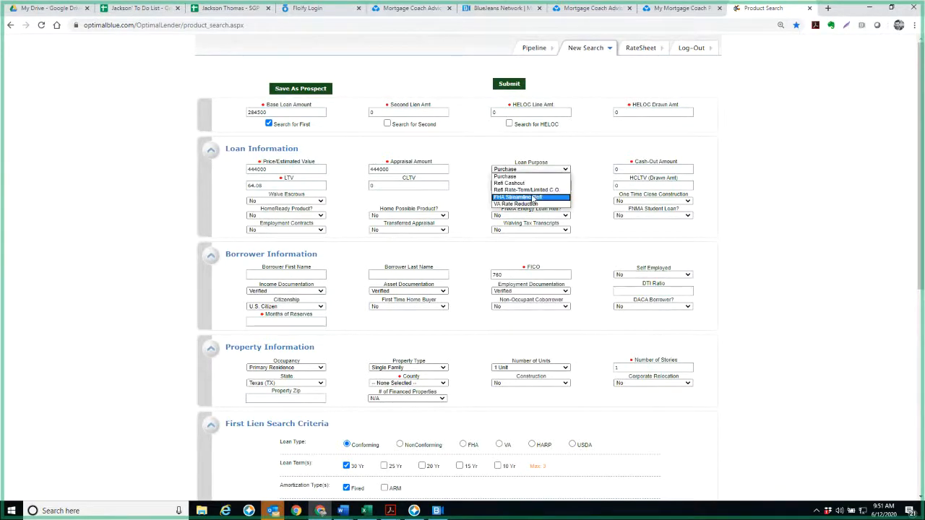
click(538, 193)
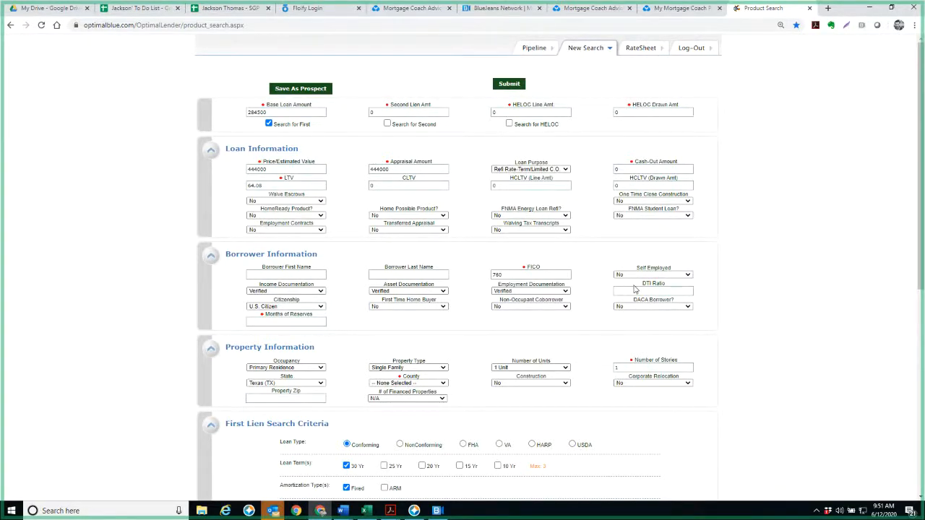
Enter a DTI ratio of 30 and 6 months of reserves in the borrower information
click(633, 290)
text(30)
key(Tab)
click(267, 324)
text(6)
click(362, 347)
Set the first lien's desired rate to 2.875 and try to submit the product search
scroll(360, 347, down, 3)
click(423, 389)
text(2.875)
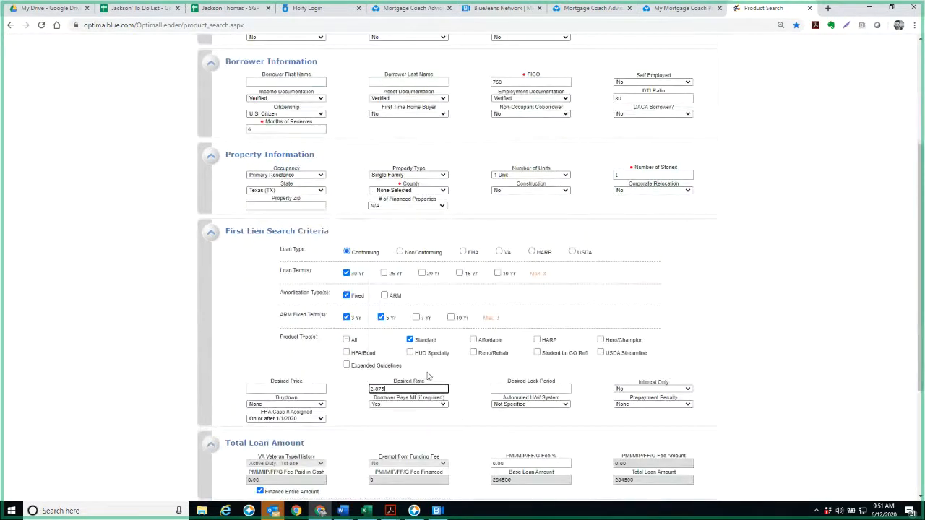
key(Return)
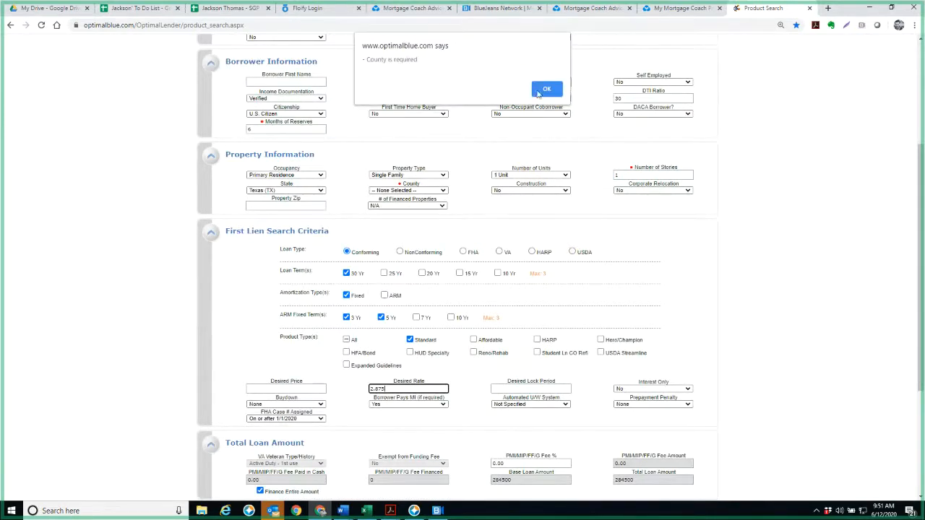
Set the property's county to Dallas, submit the product search and check the discount for the 2.875 rate
click(539, 93)
click(419, 191)
key(d)
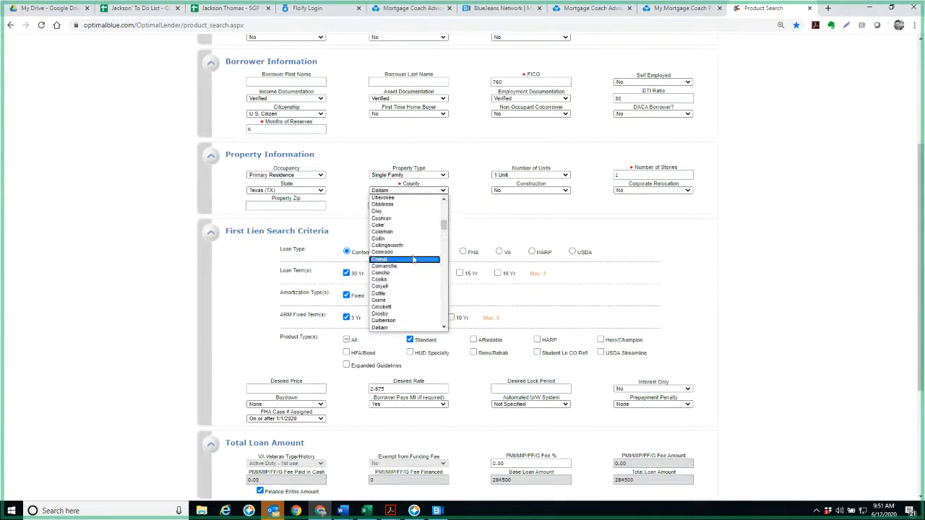
scroll(413, 260, down, 5)
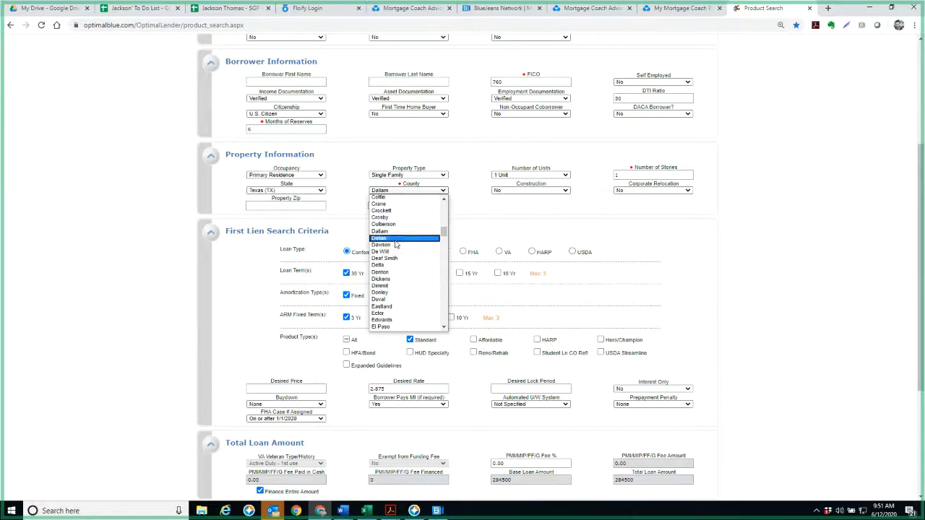
click(396, 239)
scroll(457, 303, down, 3)
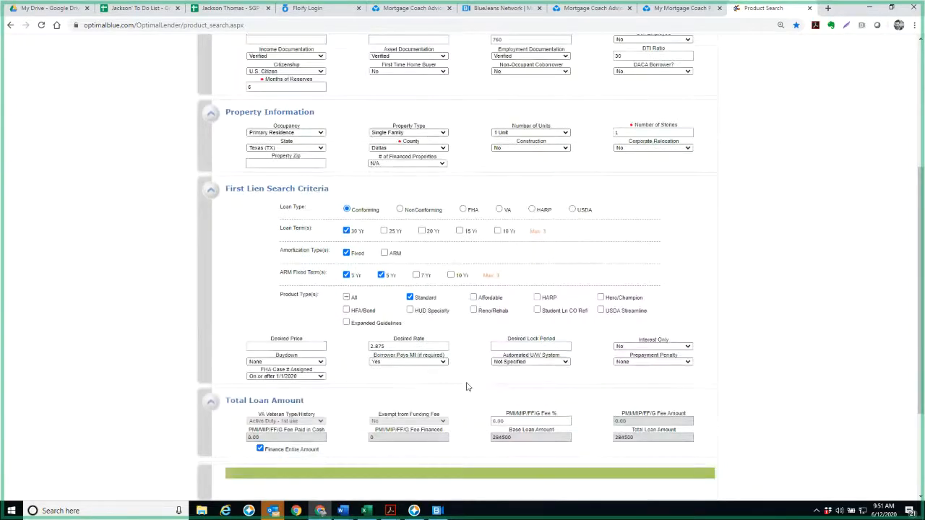
click(509, 375)
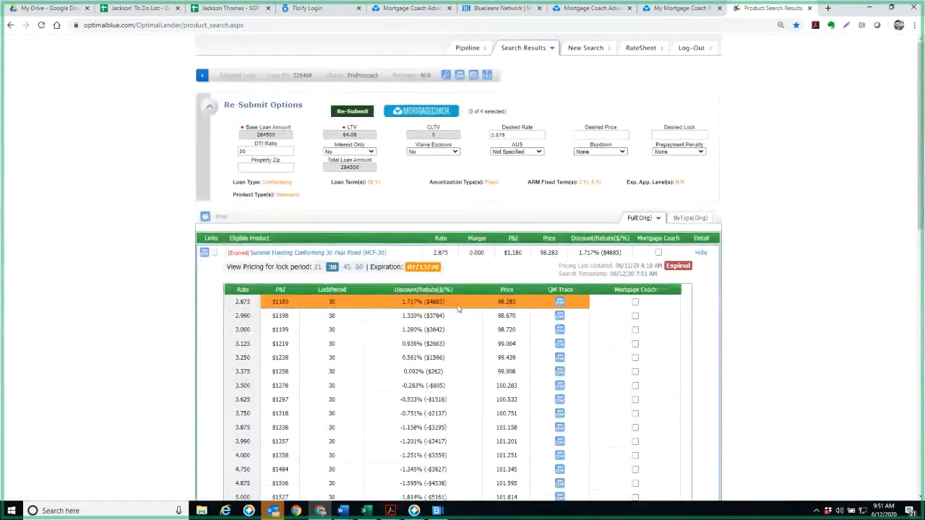
drag(459, 308, 407, 303)
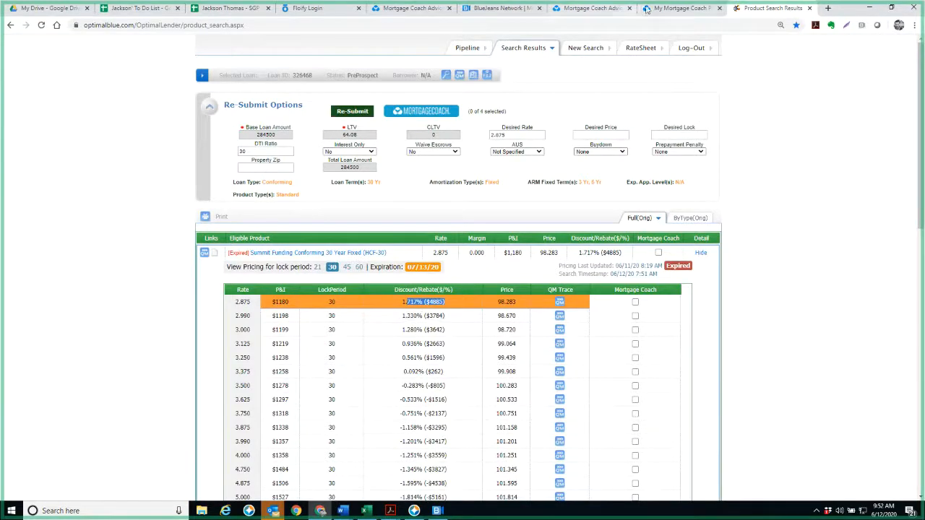
Switch to Mortgage Coach and rename the Summit Funding product as Summit Funding 1
click(615, 8)
click(76, 255)
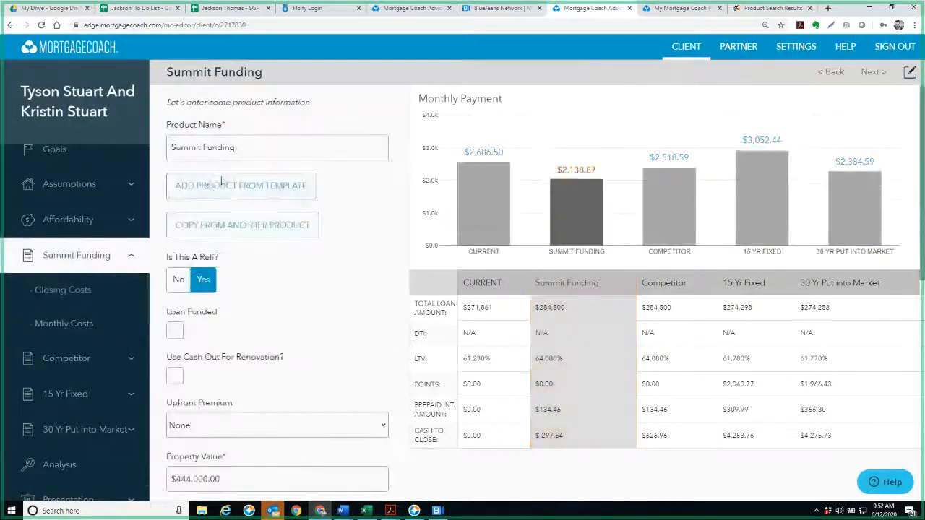
click(274, 149)
text(1)
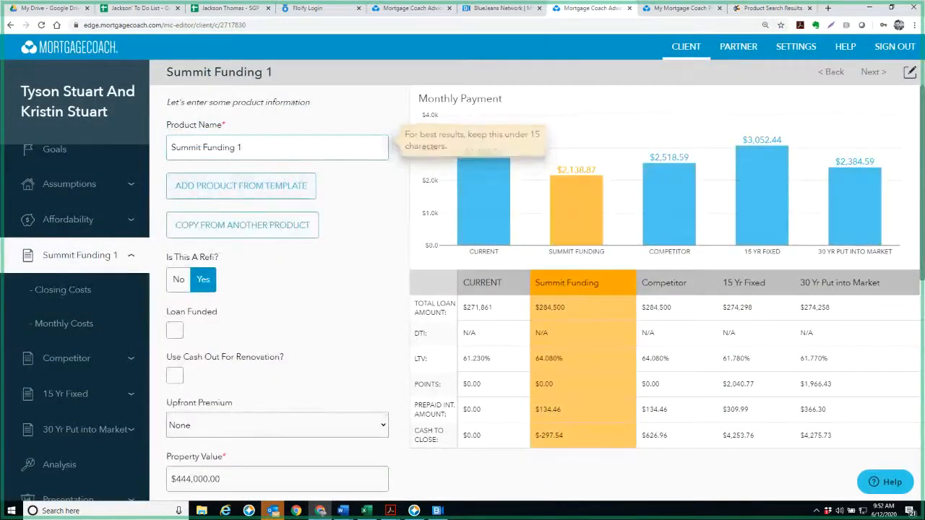
Copy the Summit Funding 1 product into the 15 Yr Fixed product and rename it Option 2
click(101, 391)
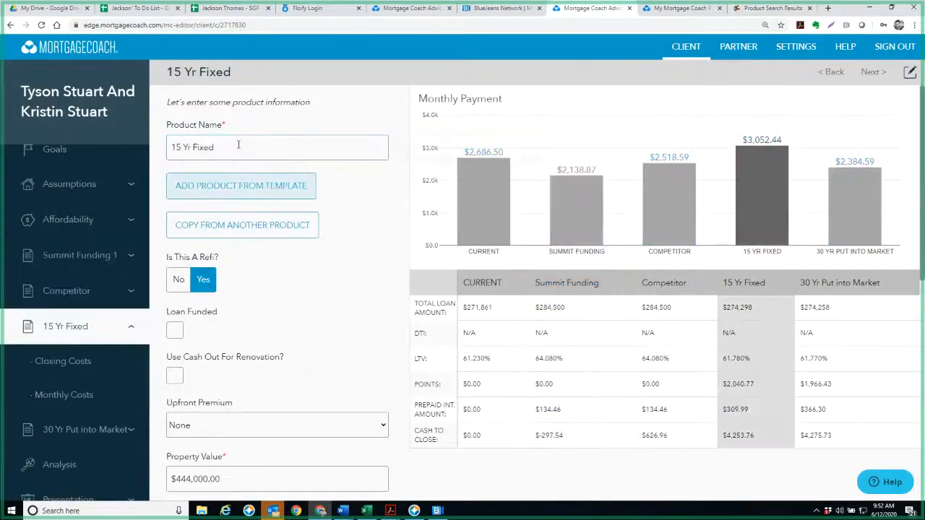
click(228, 225)
click(462, 277)
click(405, 322)
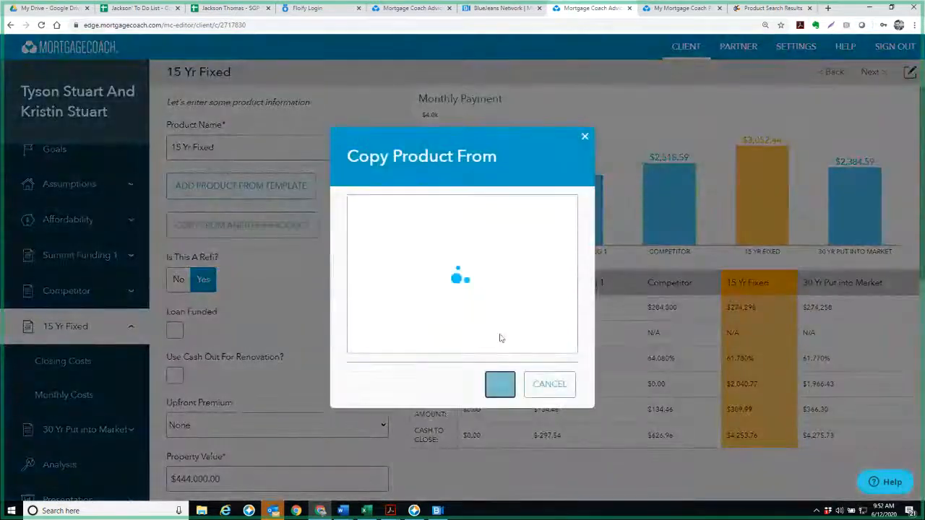
triple_click(235, 147)
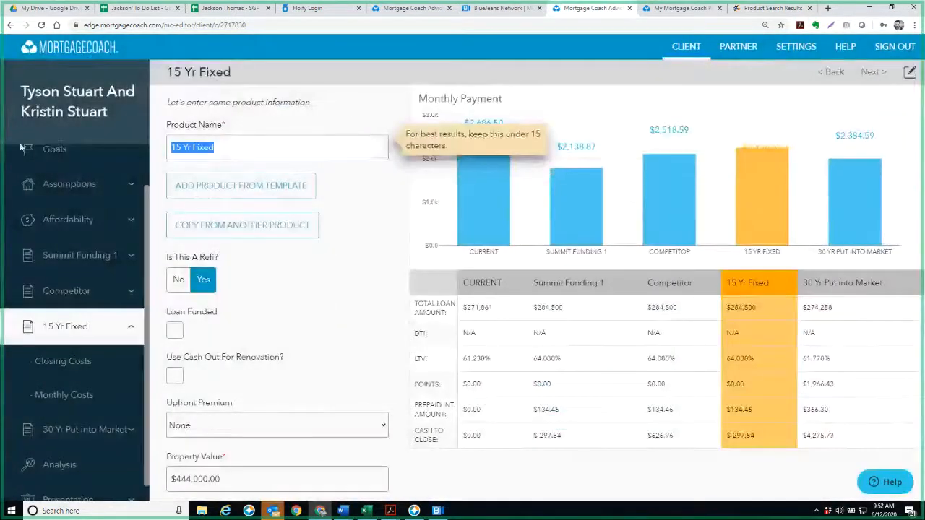
text(Option 2)
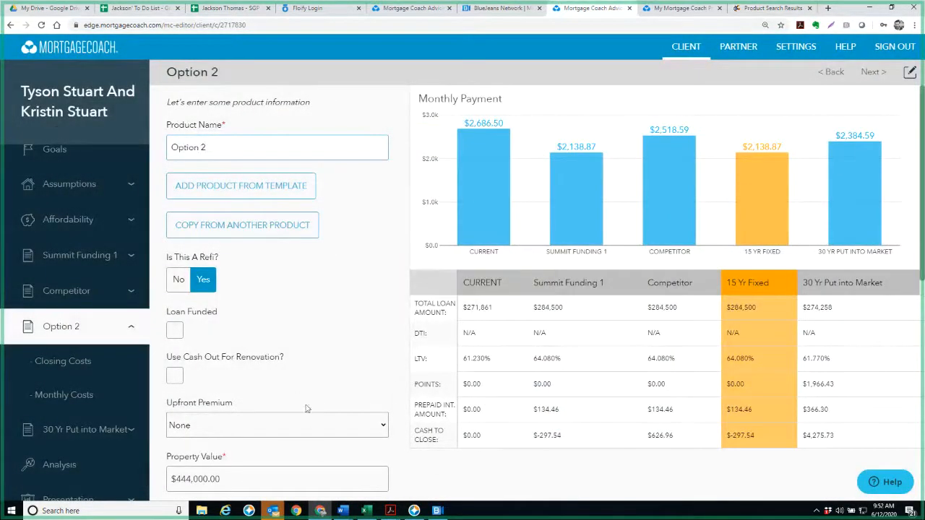
Switch to Outlook and create a new email addressed to the colleague, with the client's full name as the subject
click(274, 514)
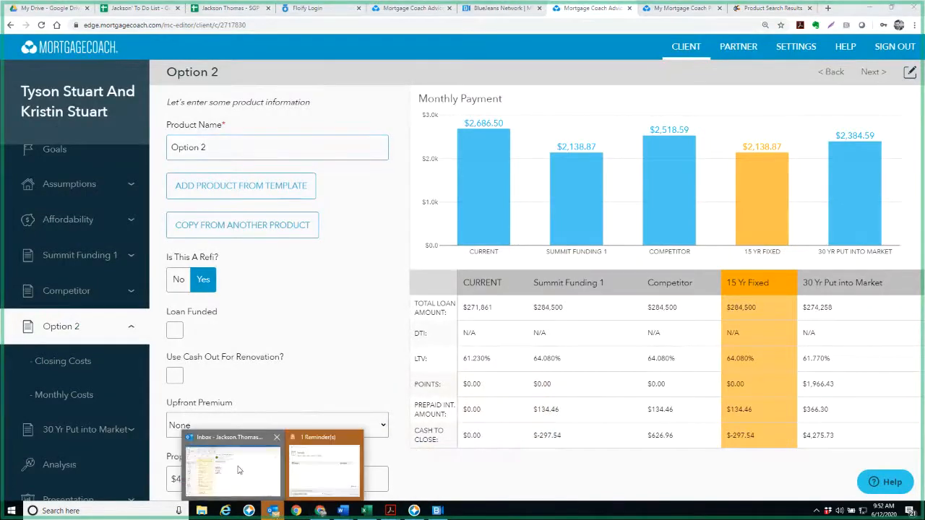
click(242, 458)
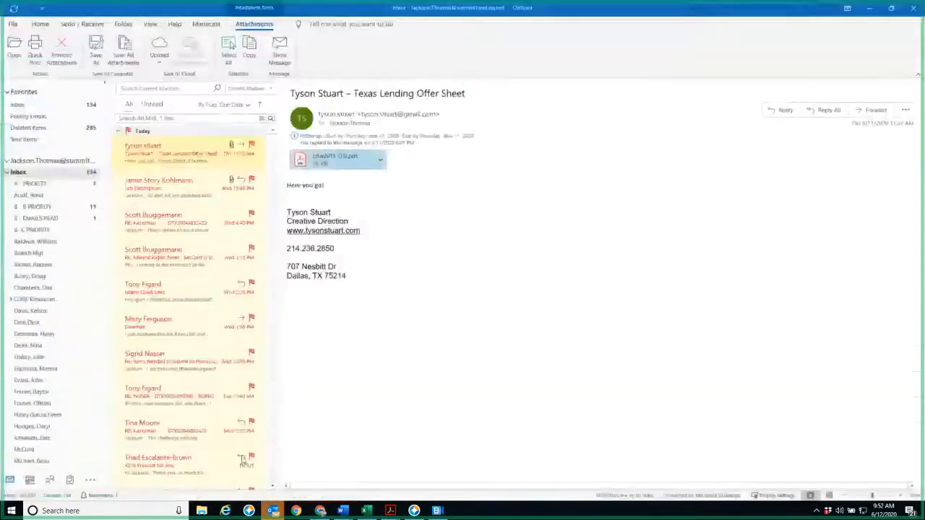
click(42, 24)
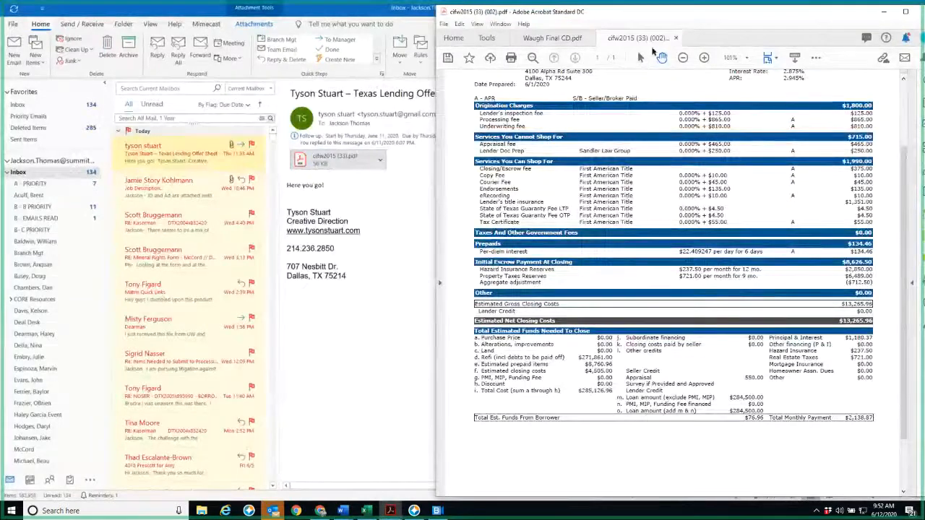
click(15, 54)
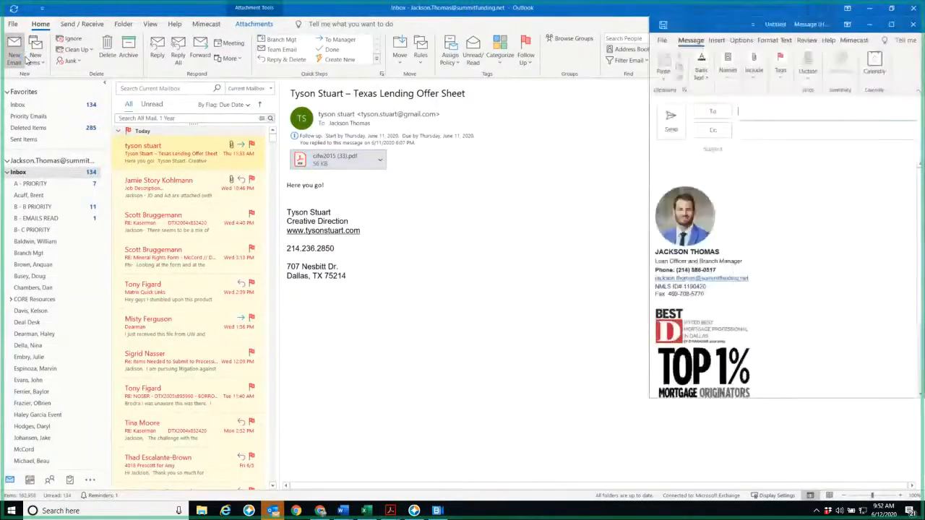
key(Return)
key(Tab)
key(Tab)
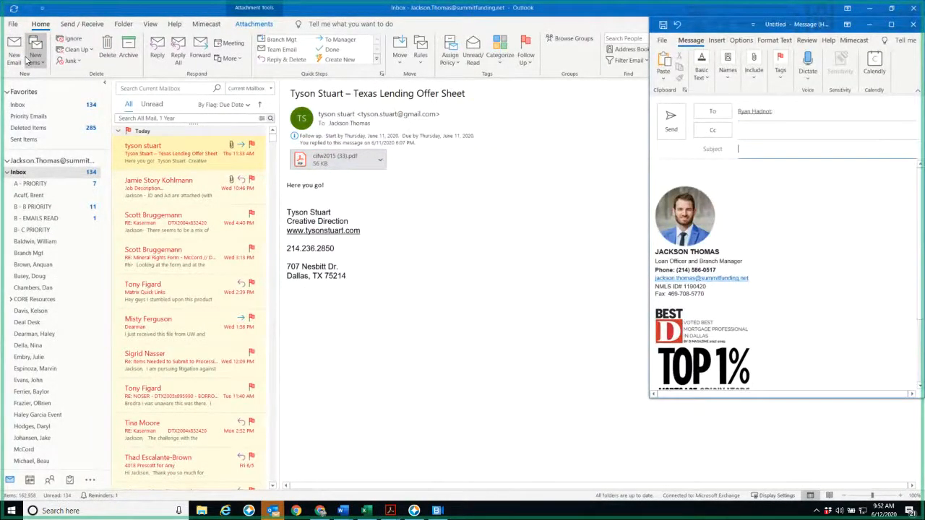
key(Tab)
Write the email's first line, asking to shop the HOI with the named insurance contact
text(SH)
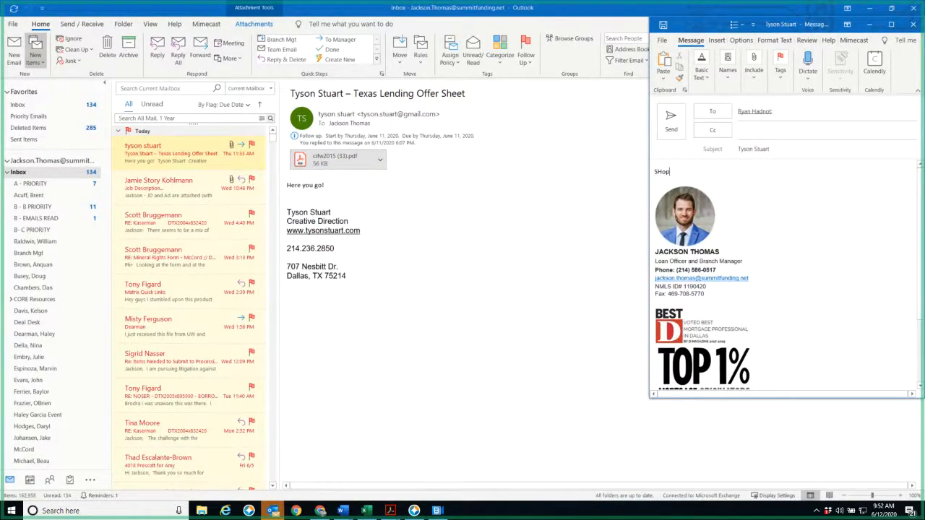
key(BackSpace)
key(Return)
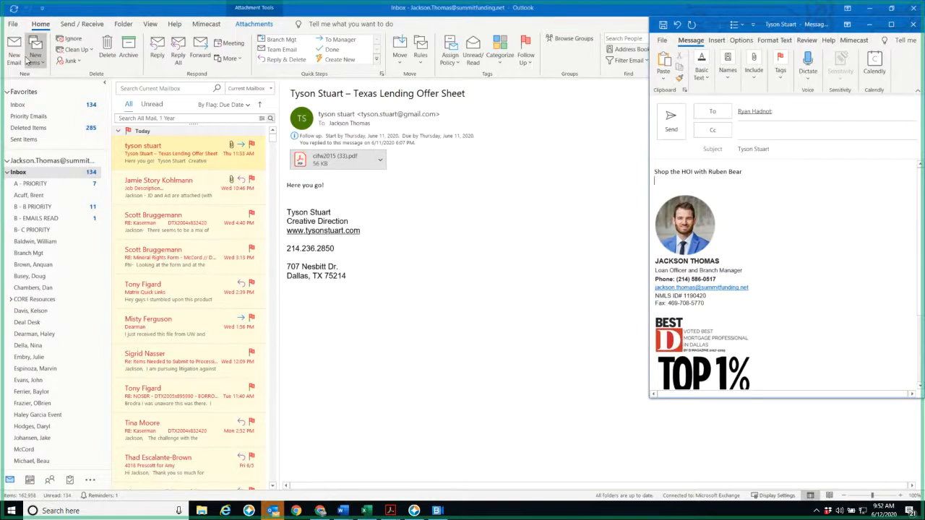
Add the line "Double check the property taxes" to the email body
text(Double check the property taxes)
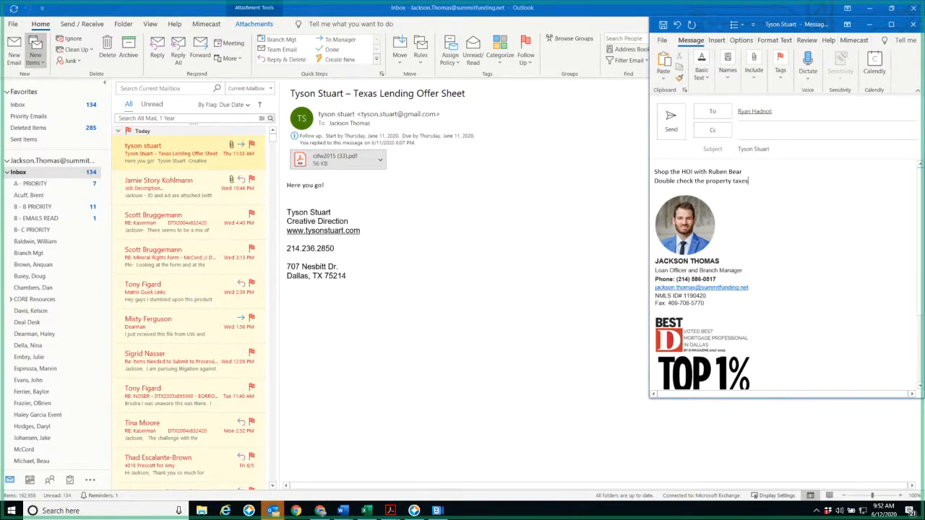
key(Return)
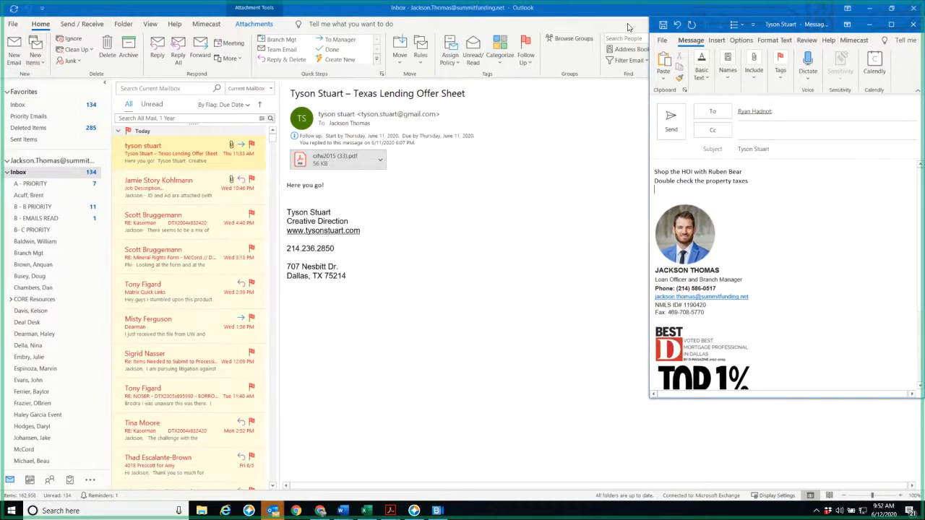
Move the message window further over the inbox and append "(DOB, Current Address)" to the email's HOI line
drag(803, 30, 711, 32)
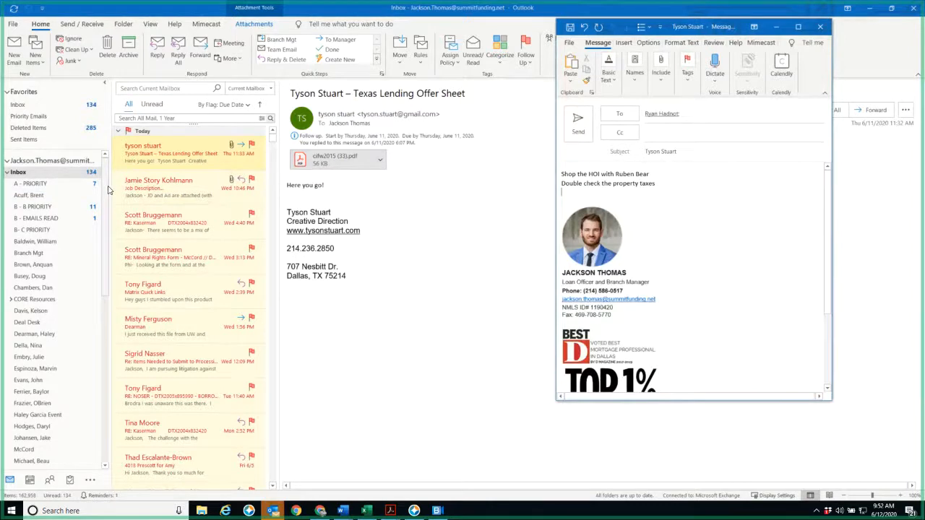
click(688, 176)
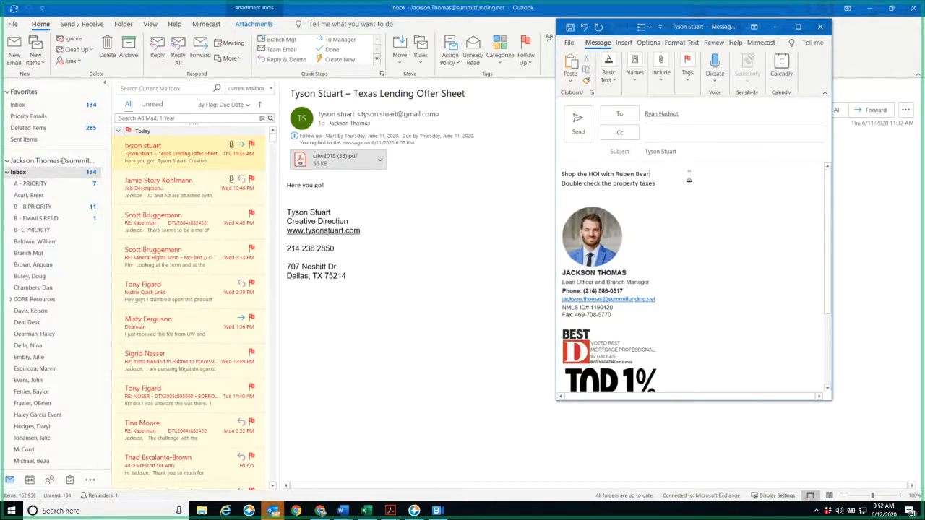
text((DOB, Current Address)
Add the line "Double check the Impounds" below the property taxes line
key(Return)
text(Double check)
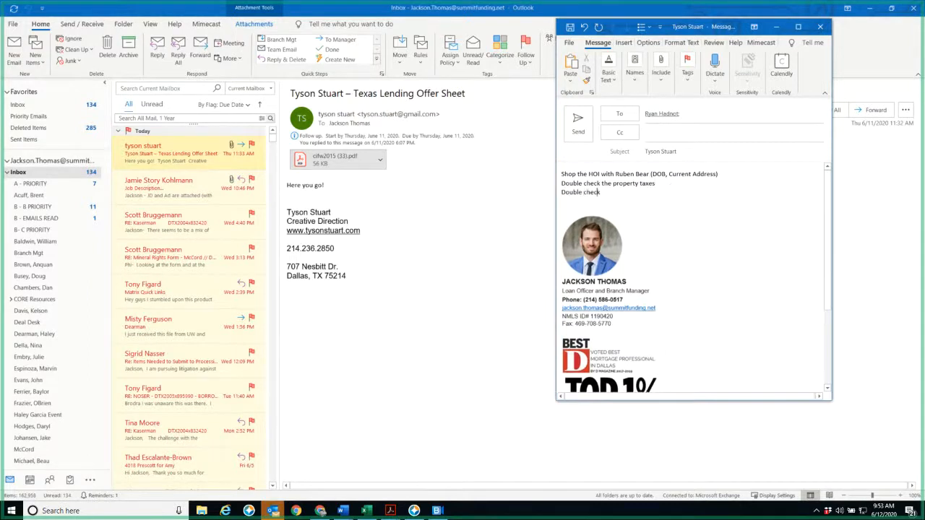
text( the 2015 IR)
key(BackSpace)
key(BackSpace)
key(BackSpace)
key(BackSpace)
key(BackSpace)
key(BackSpace)
key(BackSpace)
text(Impounds)
Add the question "When does the HOI renew?" as the last line of the email body
key(Return)
text(Wh)
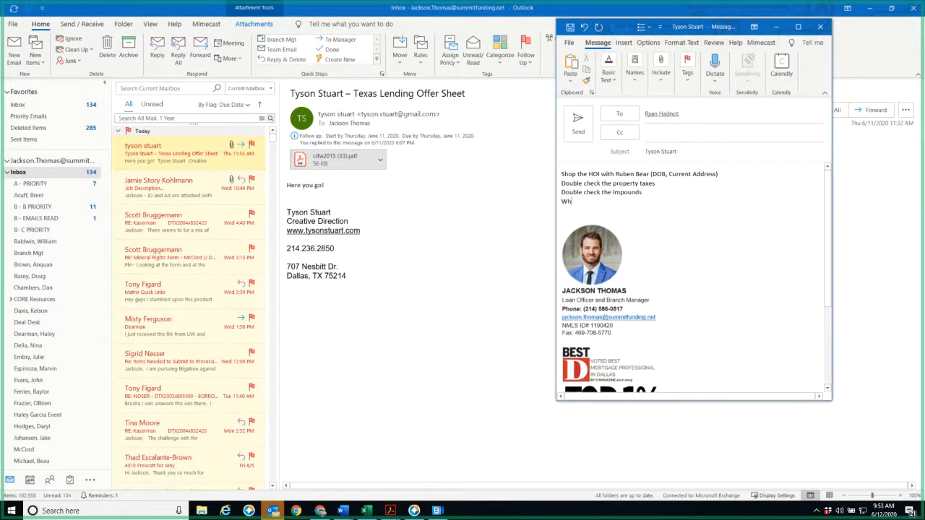
text(en does the HOI renew?)
Switch to Chrome and open the Dallas Central Appraisal District's owner name search in a new tab
click(320, 511)
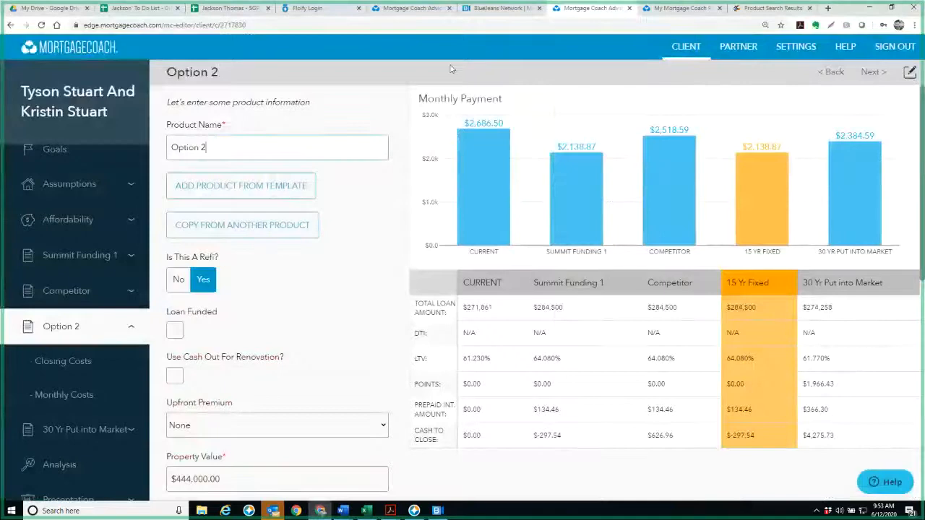
double_click(836, 10)
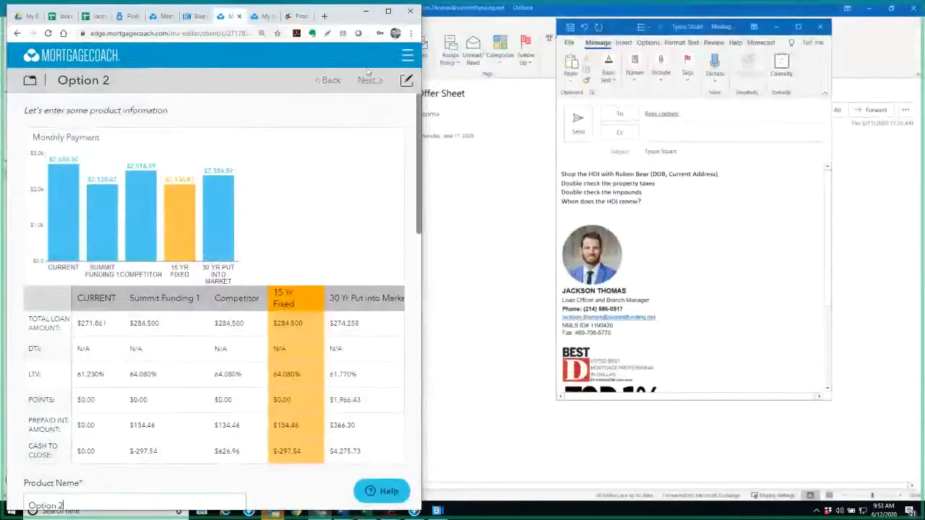
click(639, 19)
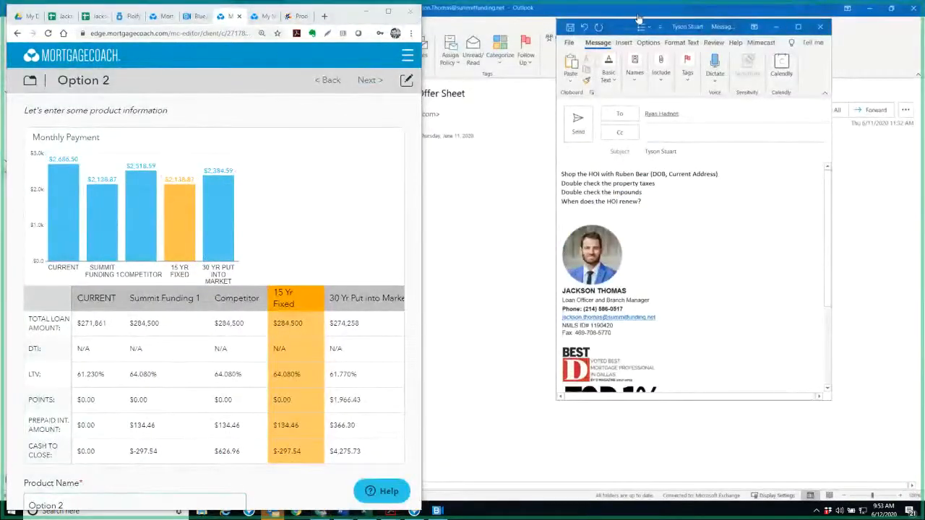
click(388, 11)
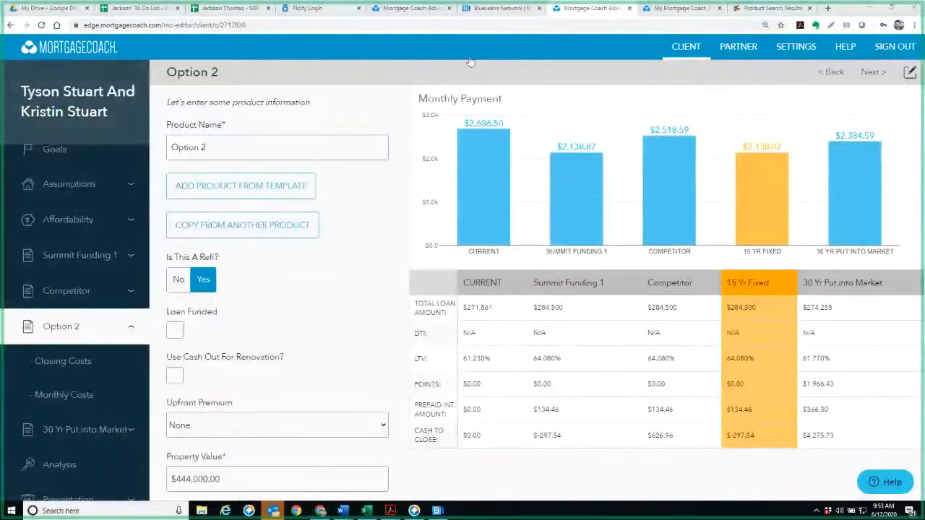
click(829, 9)
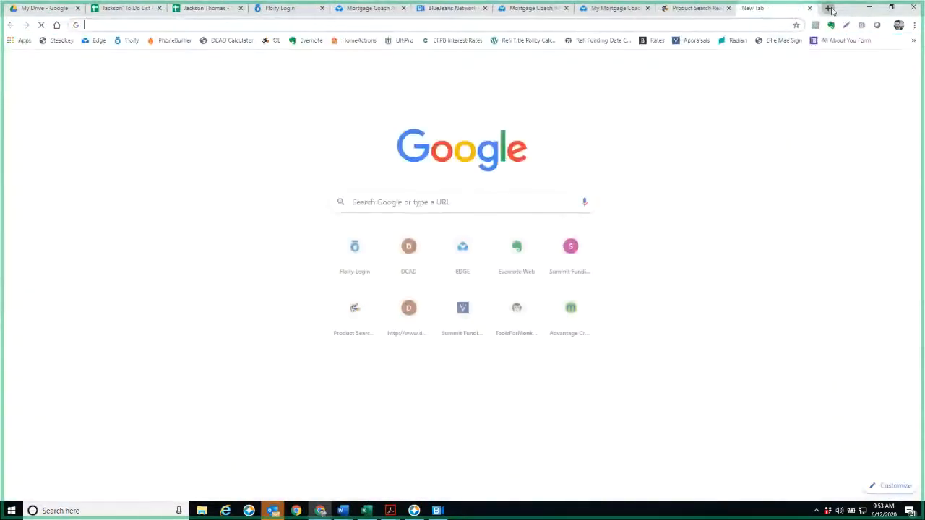
text(dallascad.org/searchowner.aspx)
key(Return)
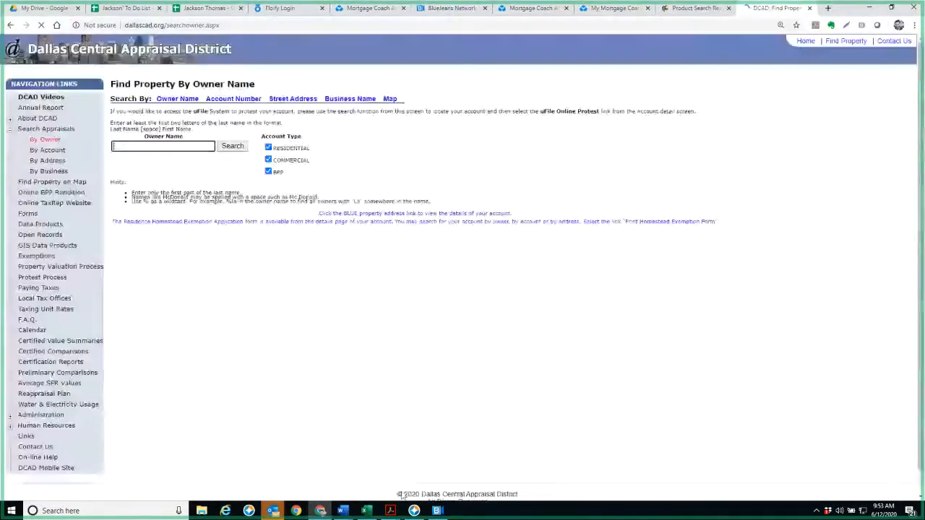
Switch to Acrobat and check the borrower and property details at the head of the cifw2015 (33) (002).pdf fees worksheet
mouse_move(396, 511)
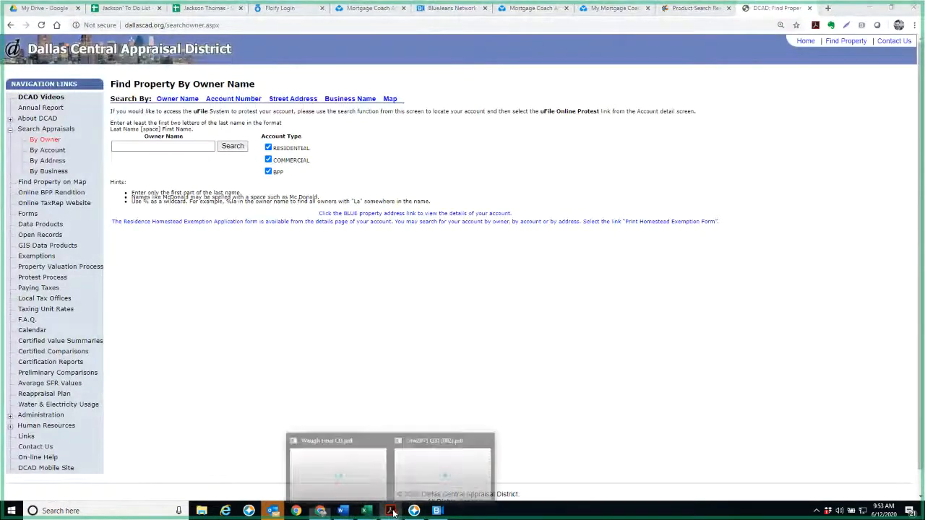
click(445, 470)
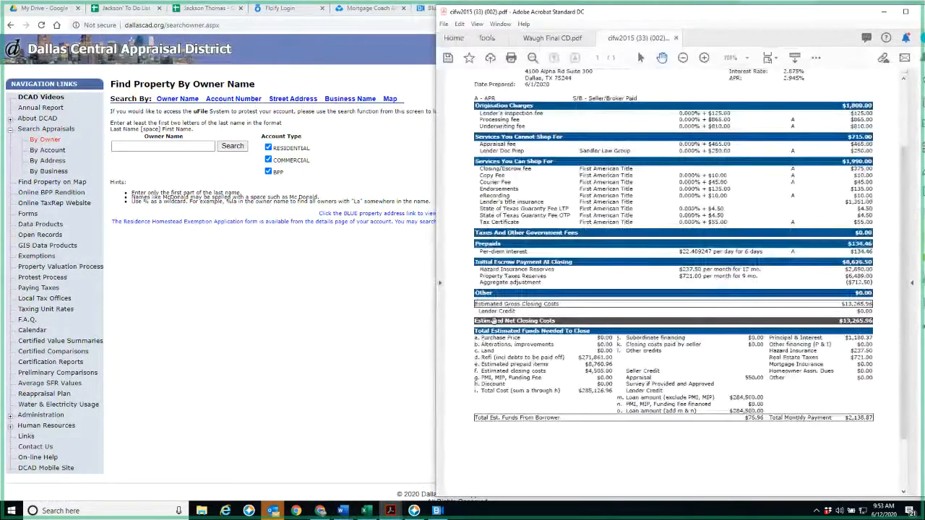
scroll(670, 116, up, 3)
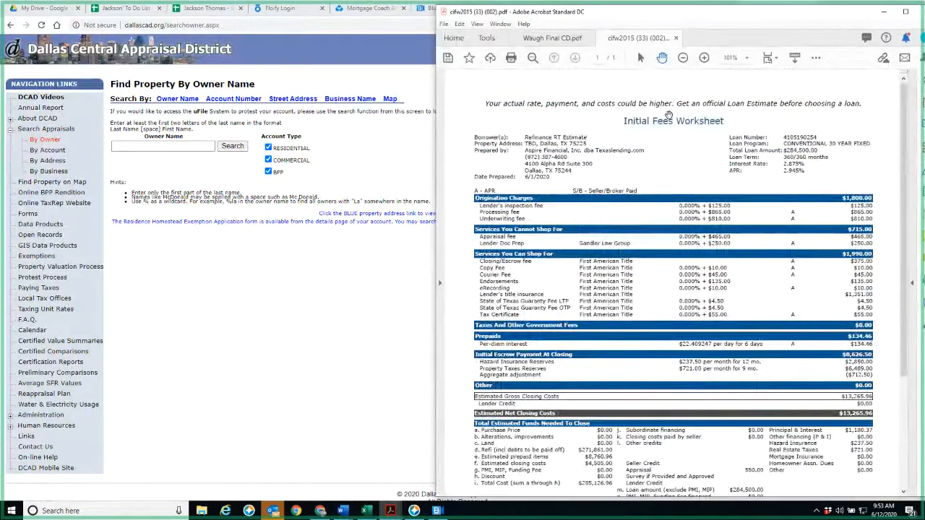
scroll(708, 174, up, 1)
scroll(709, 174, down, 1)
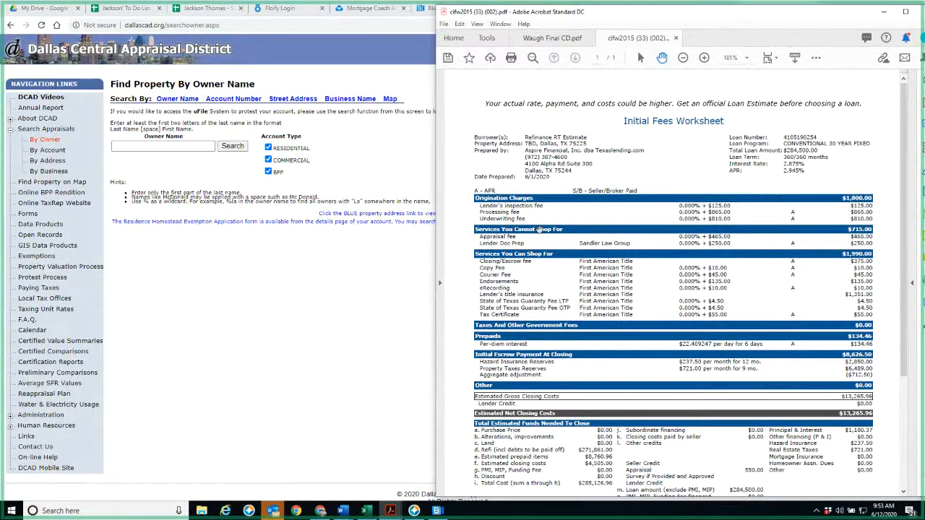
Search the appraisal district records by the client's last and first name and open the matching residential property's details
click(162, 146)
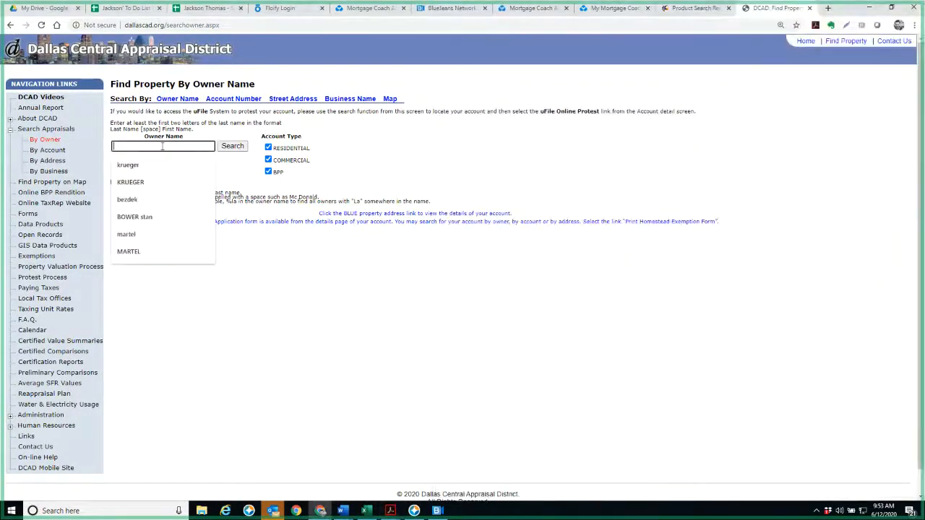
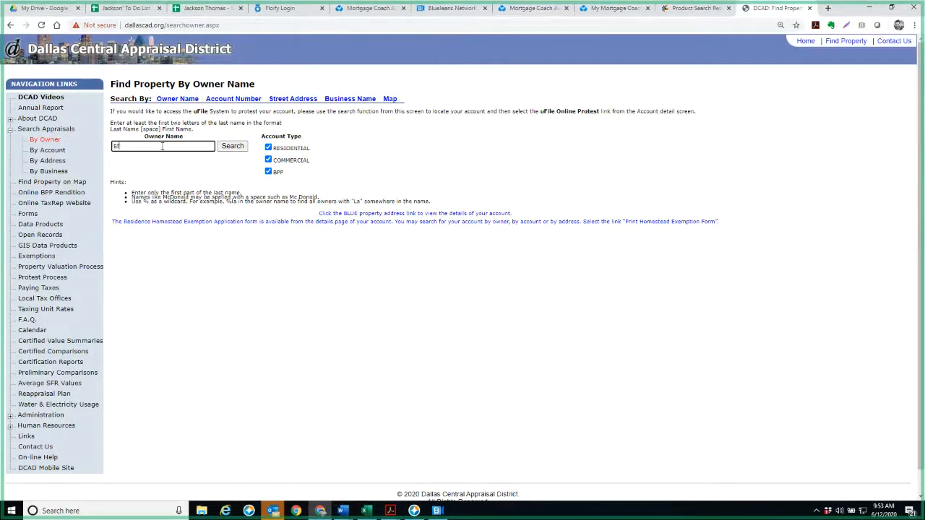
key(Return)
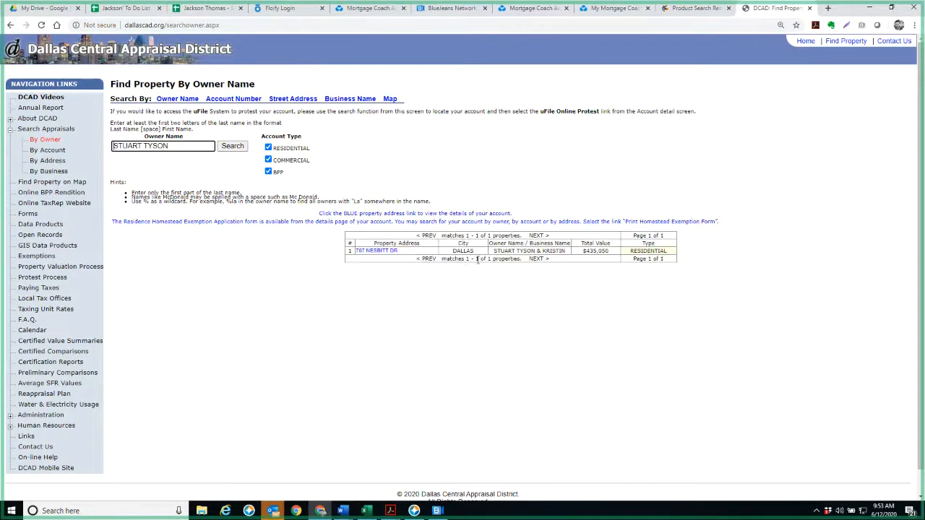
click(386, 253)
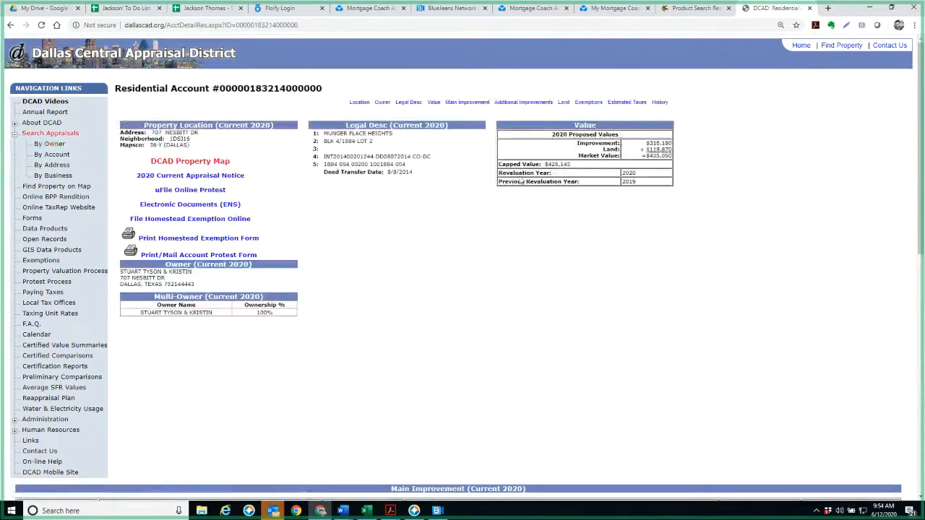
Examine the deed transfer date in the property's legal description, enlarging the page for readability
drag(419, 173, 389, 173)
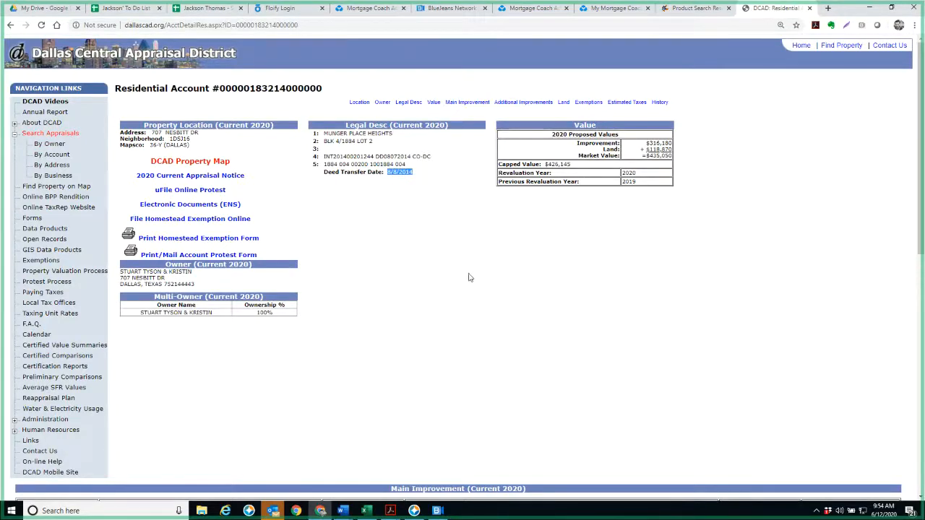
key(ctrl+plus)
mouse_move(563, 222)
mouse_down()
mouse_move(542, 223)
mouse_move(566, 221)
mouse_up()
click(564, 222)
click(532, 223)
click(603, 245)
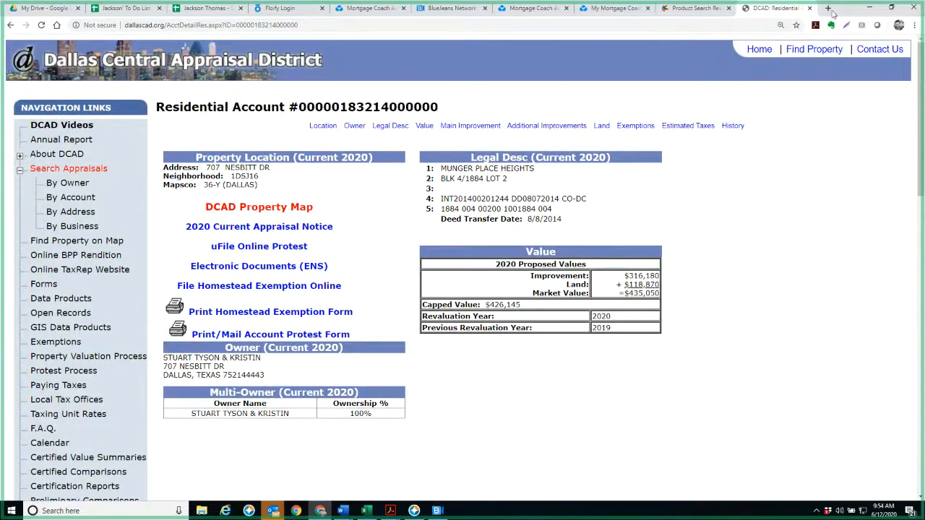
Minimize Chrome, switch to Encompass and set the pipeline's loan folder to PreQual Prospect
click(869, 10)
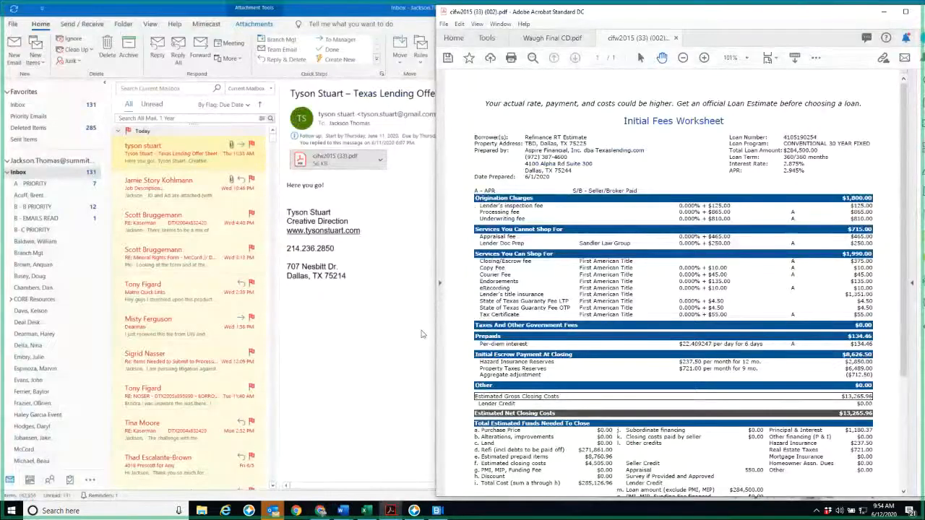
click(414, 510)
click(119, 63)
scroll(94, 150, down, 7)
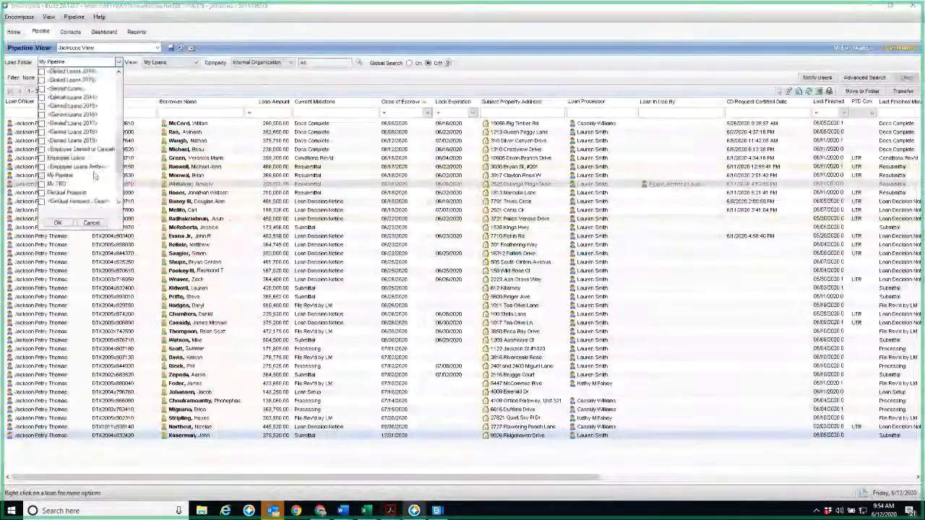
click(43, 125)
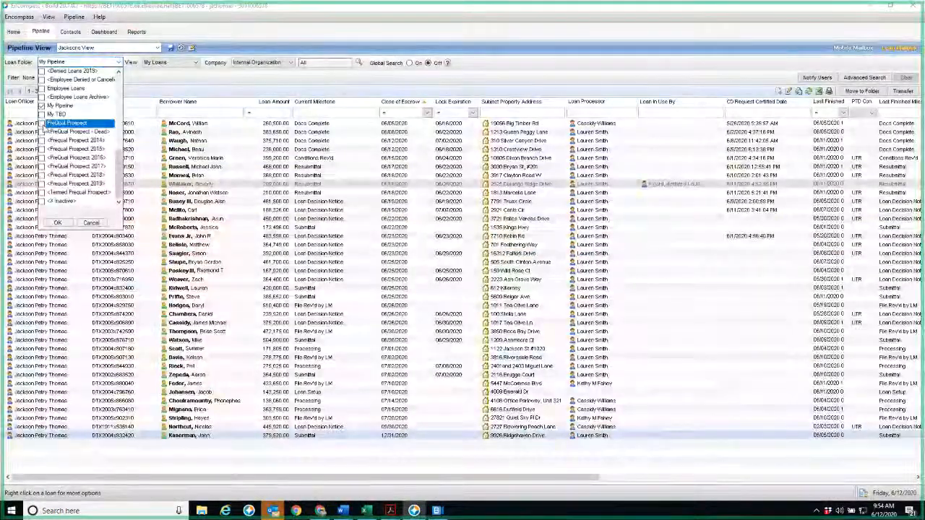
click(58, 222)
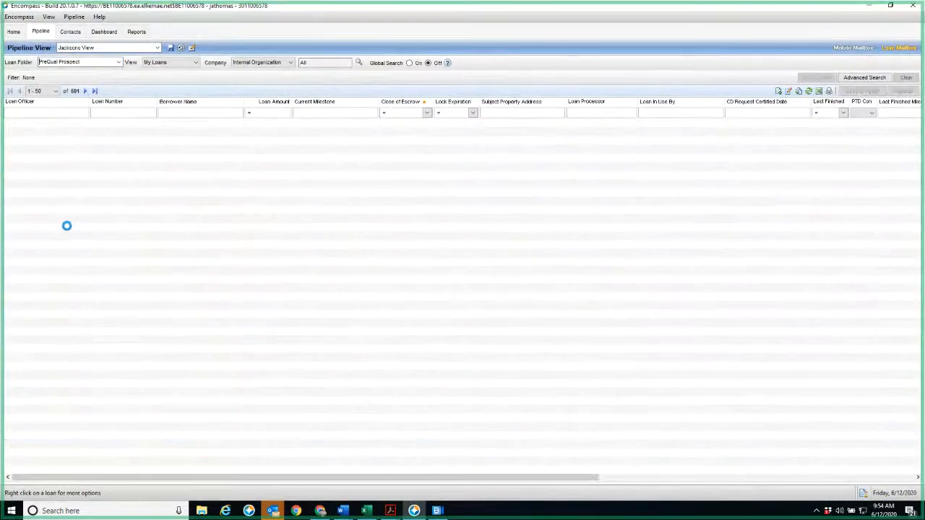
Filter the pipeline's borrower names by the client's last name and open the client's loan file
click(211, 114)
key(Return)
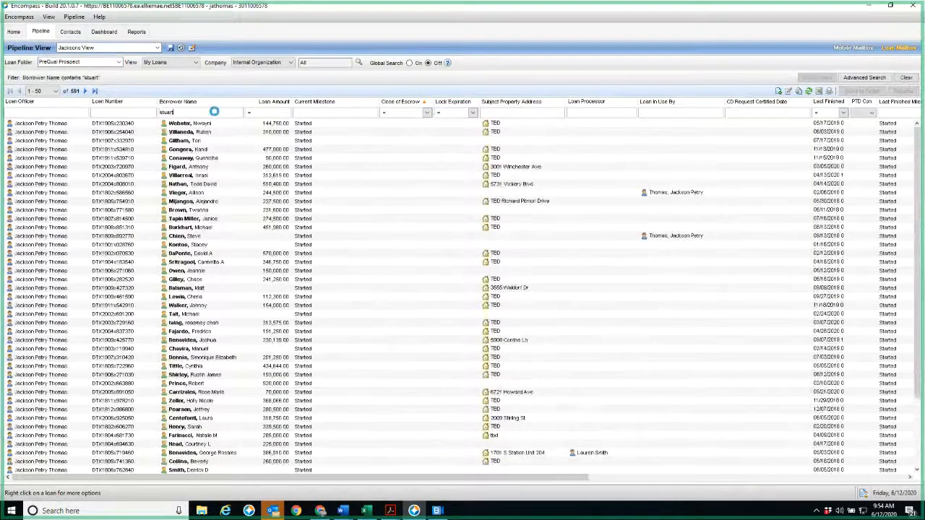
click(204, 133)
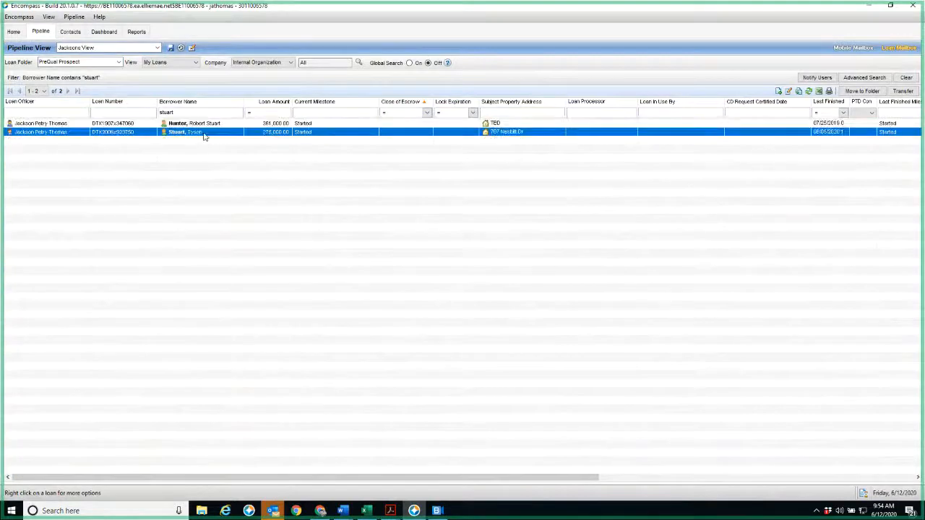
double_click(204, 133)
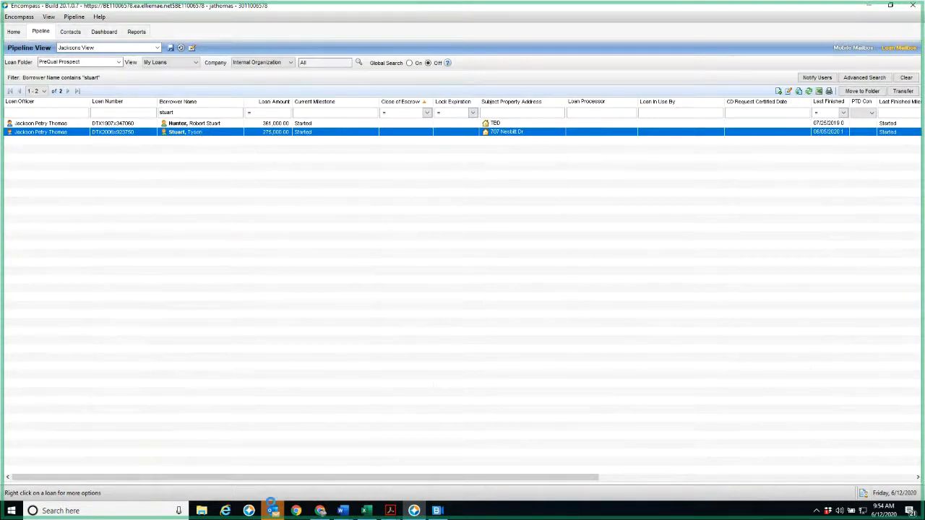
Switch to Outlook and search the Sent Items folder for the colleague's first name plus "tax chart"
mouse_move(271, 504)
click(209, 462)
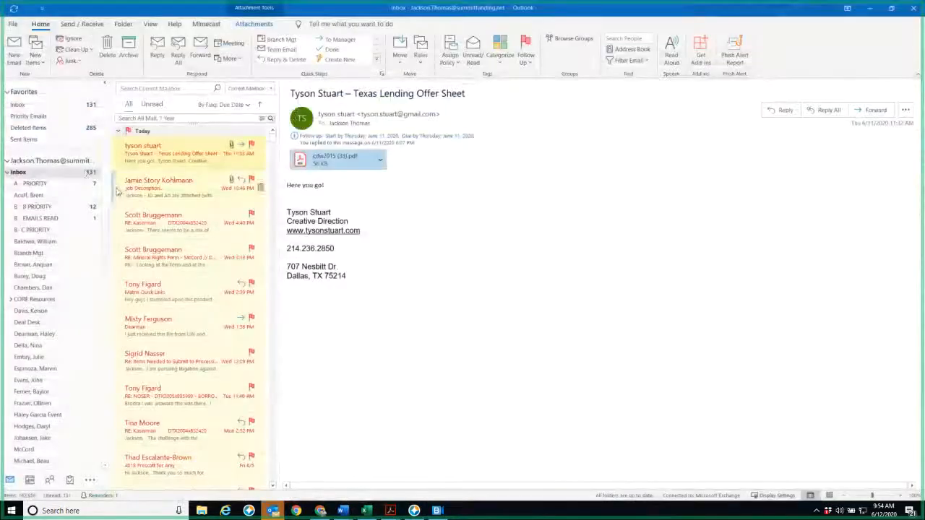
scroll(51, 289, down, 10)
click(45, 310)
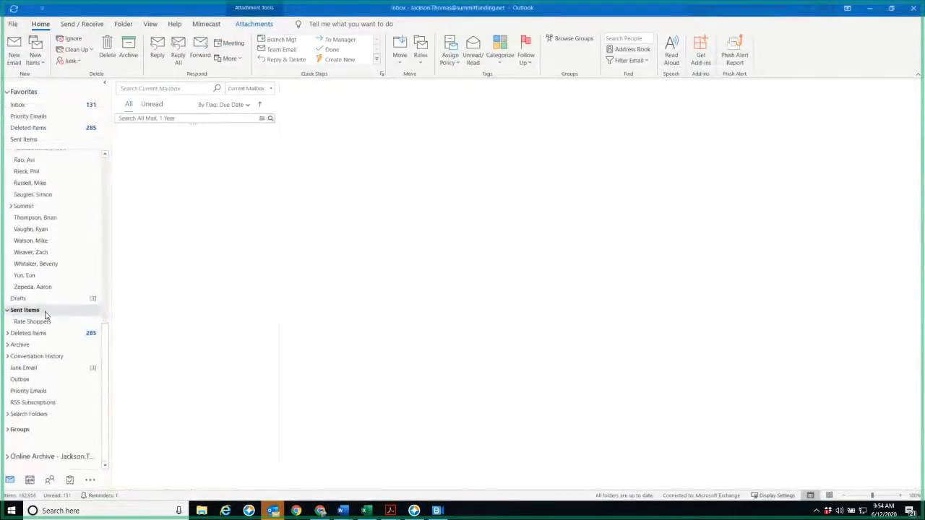
click(169, 89)
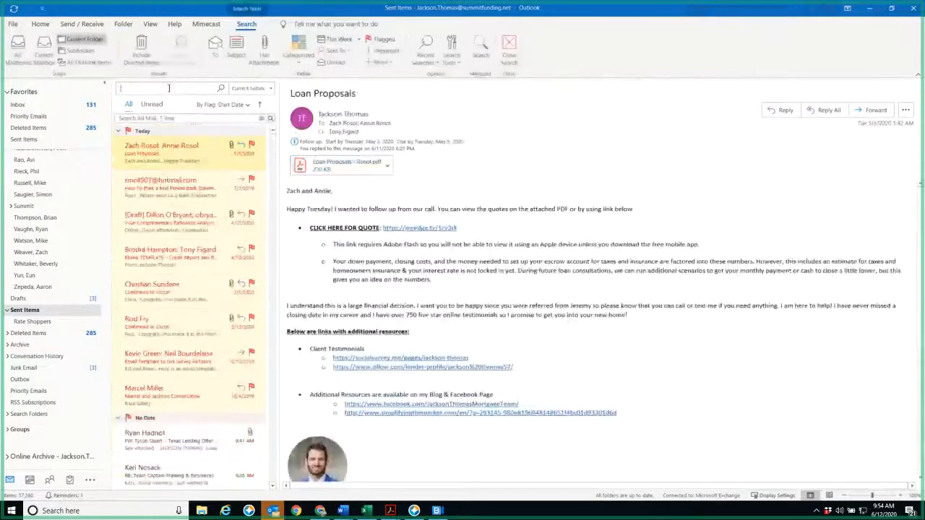
text(marcel ta)
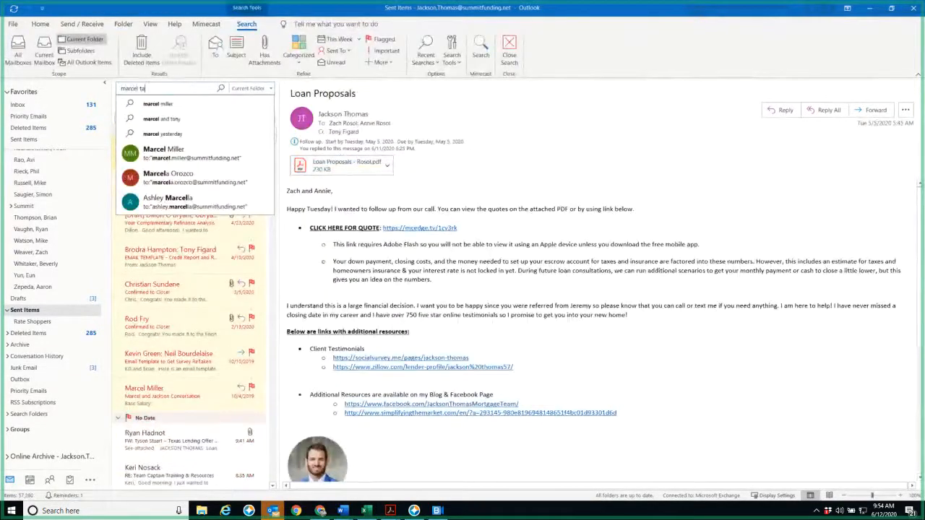
text(x chart)
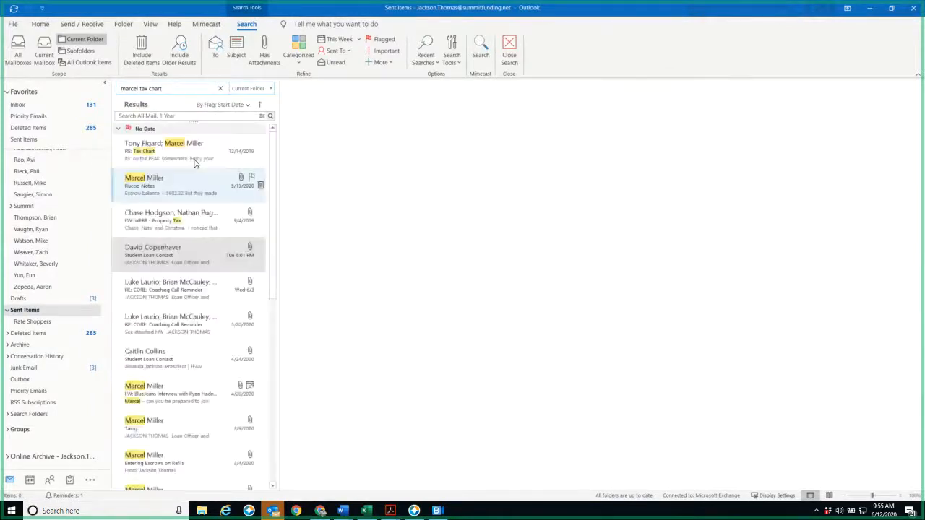
Look through the matching sent emails and open the one titled "Entering Escrows on Refi's"
click(196, 161)
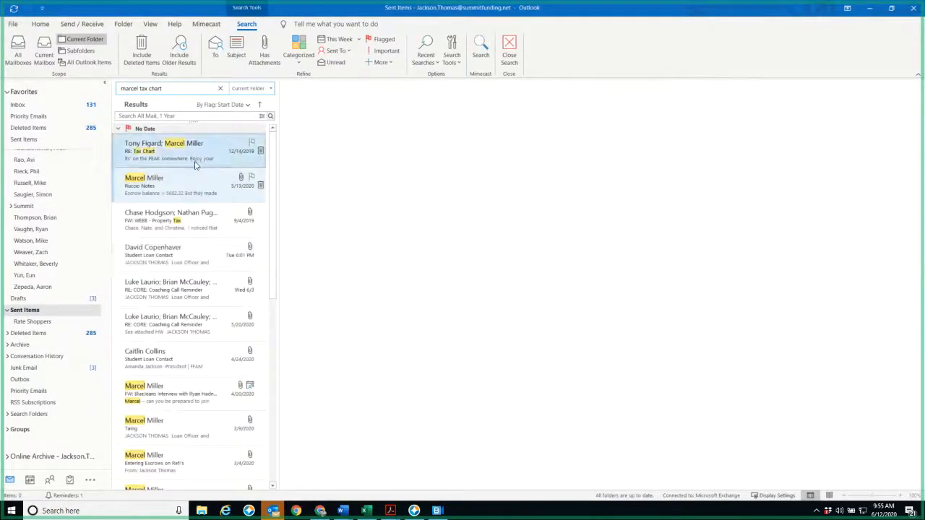
click(196, 201)
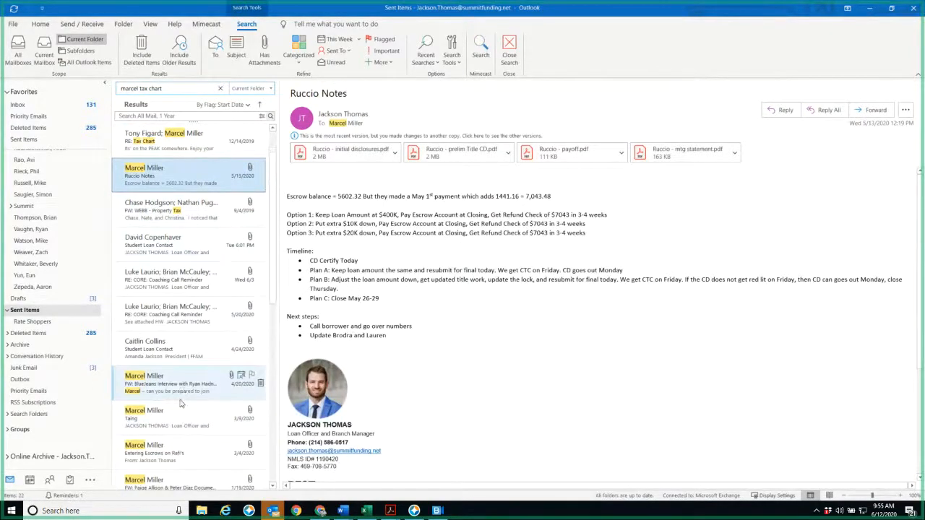
scroll(178, 402, down, 2)
click(177, 364)
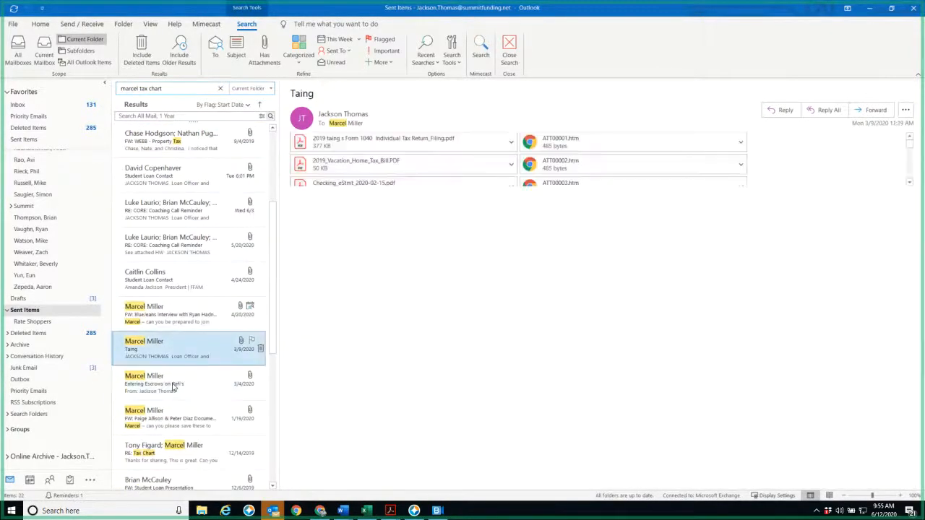
scroll(175, 388, down, 1)
click(158, 322)
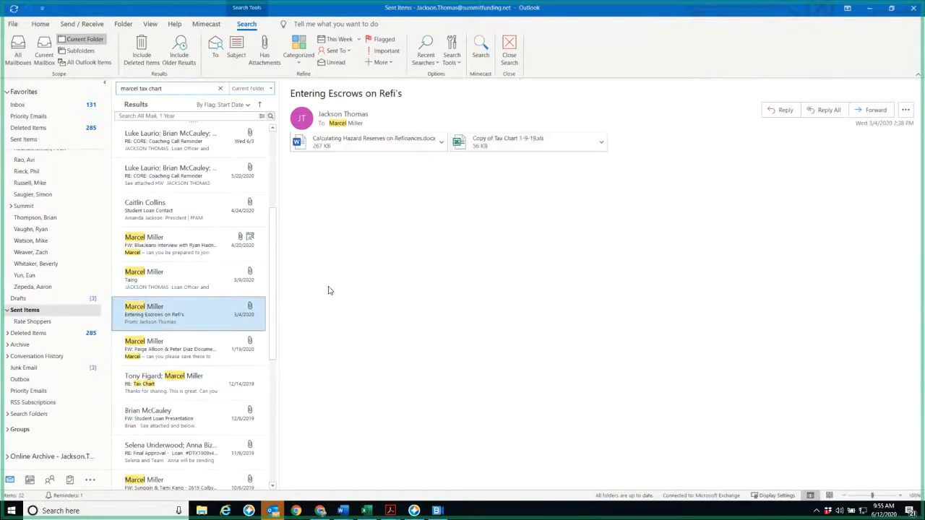
Forward the "Entering Escrows on Refi's" email with its attachments, addressing it to the assisting colleague
right_click(187, 330)
click(243, 79)
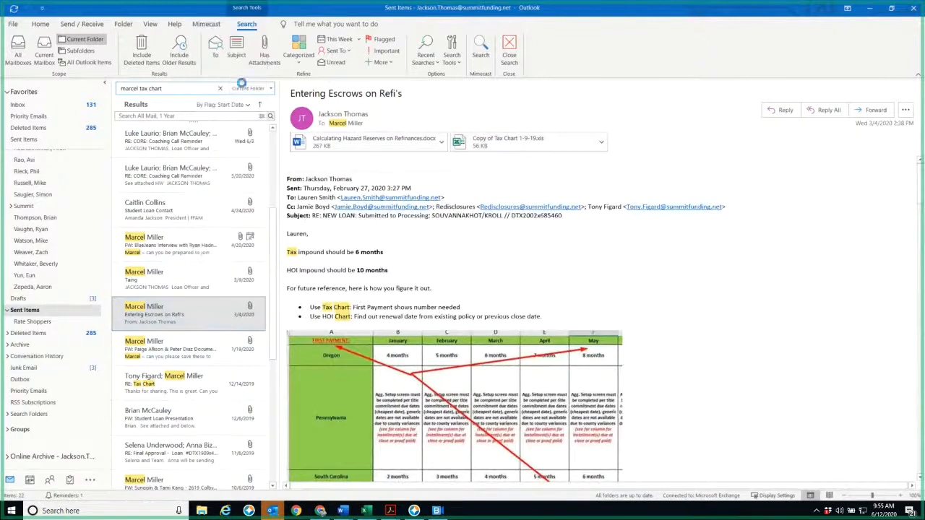
text(ryan)
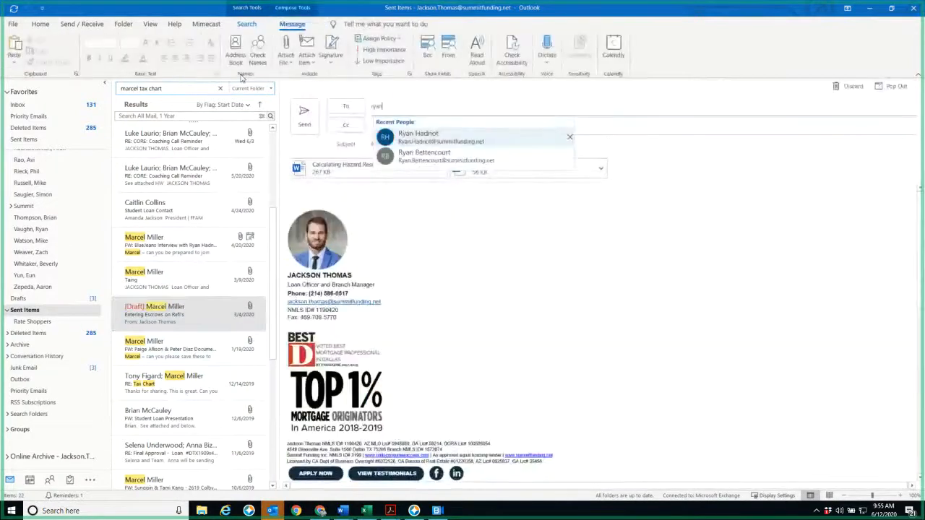
key(Tab)
key(Tab)
key(Tab)
key(Tab)
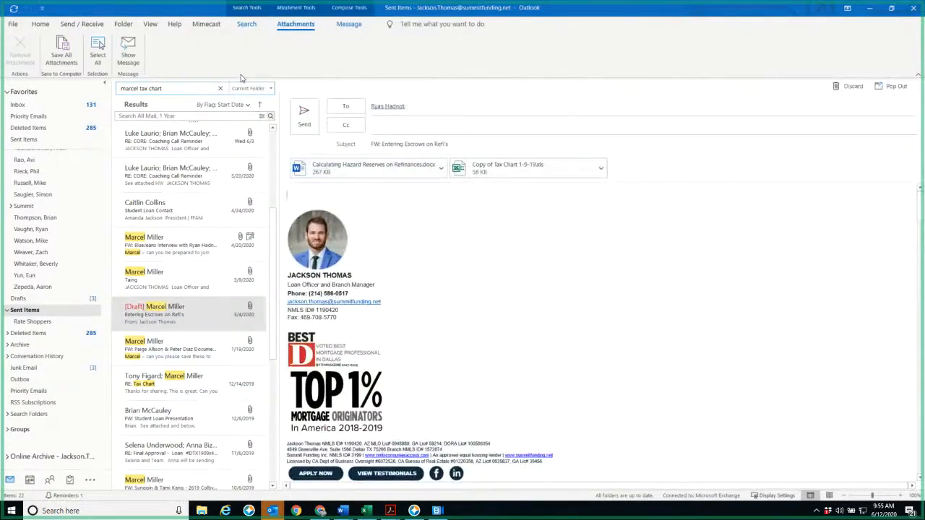
Copy a second team member on the forwarded escrow email
key(shift+Tab)
key(shift+Tab)
key(shift+Tab)
text(tyony)
key(BackSpace)
key(BackSpace)
key(BackSpace)
key(BackSpace)
text(ony)
key(Return)
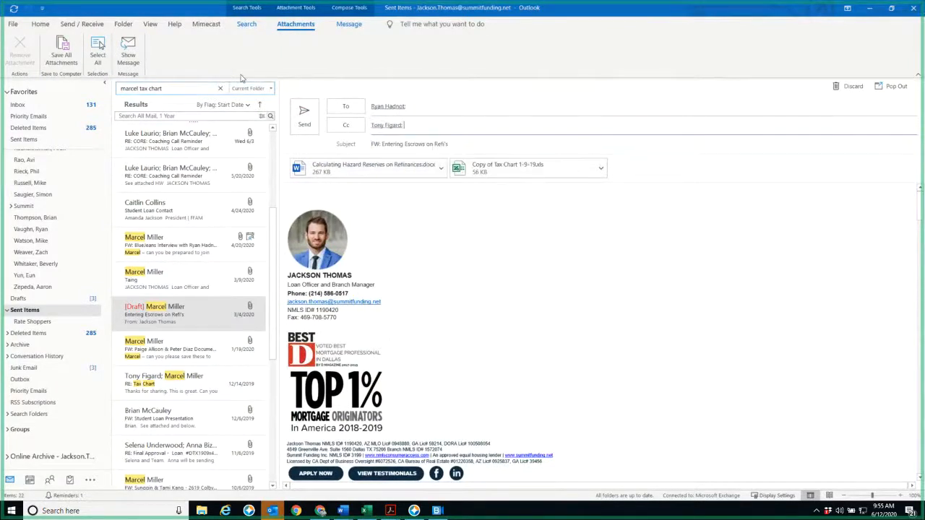
Write "See below" as the forwarded email's message and send it
click(349, 194)
text(See below)
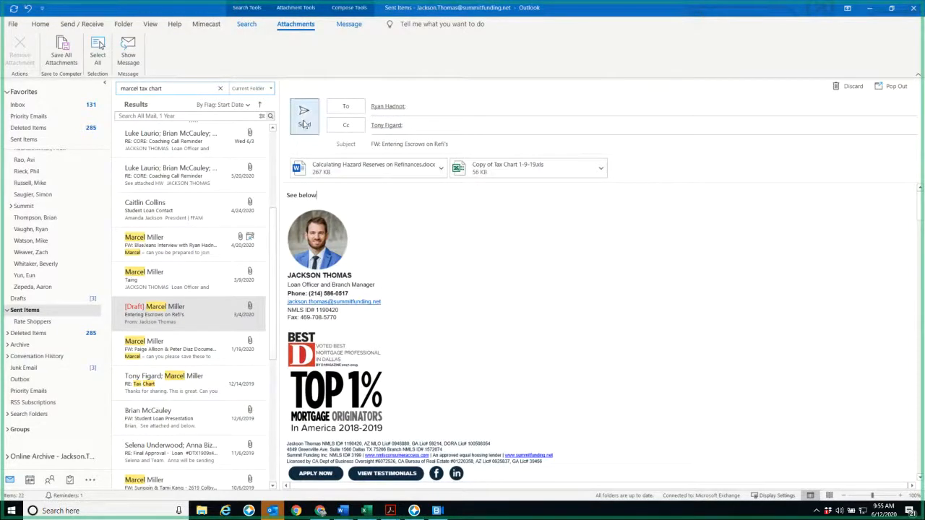
key(alt+s)
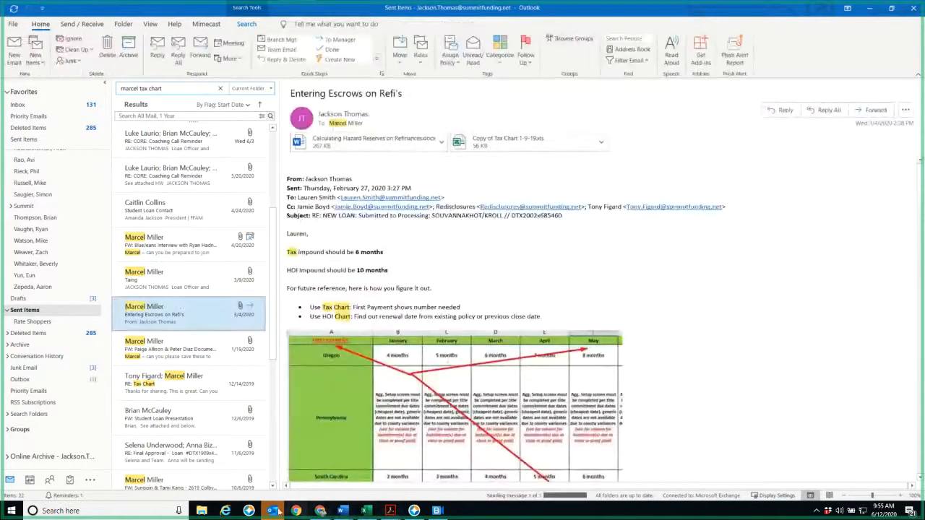
In the draft task email, answer the HOI renewal question with 8/8 and move that line directly under the HOI shopping task
mouse_move(336, 485)
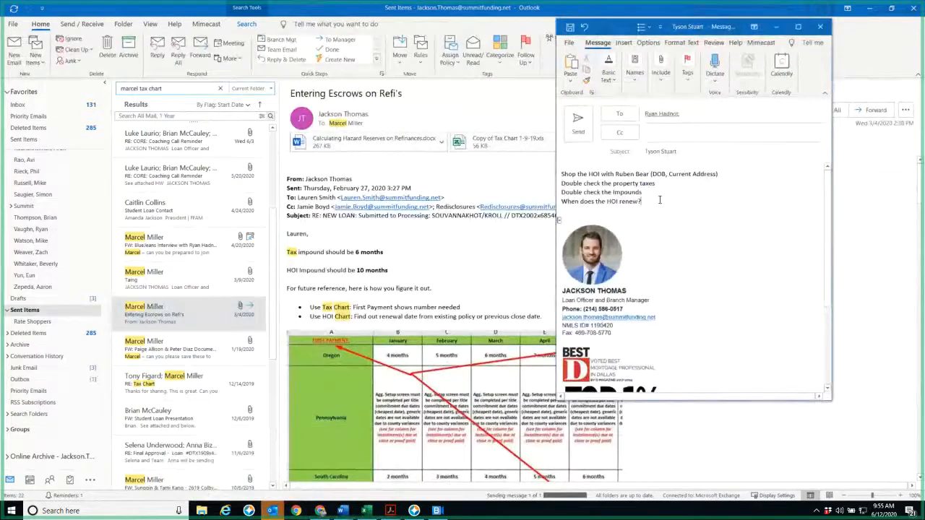
text(8/8)
key(shift+Home)
key(ctrl+c)
key(BackSpace)
click(733, 175)
key(ctrl+v)
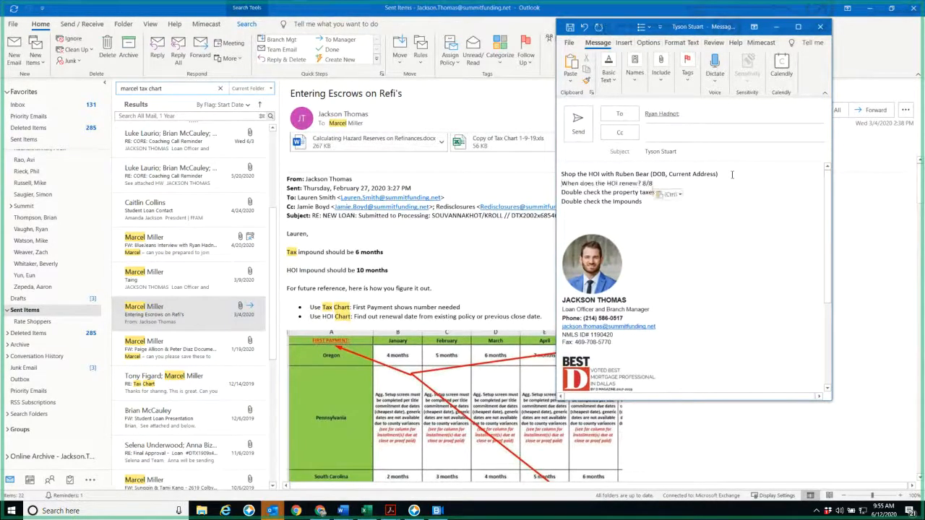
key(Return)
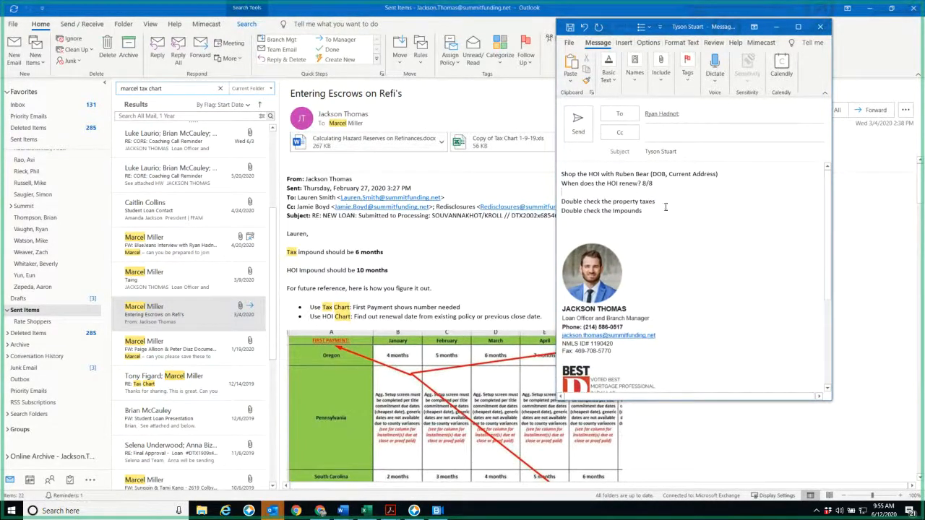
Switch to Chrome, find the property's total estimated taxes and calculate the monthly amount as 9550 divided by 12
click(320, 511)
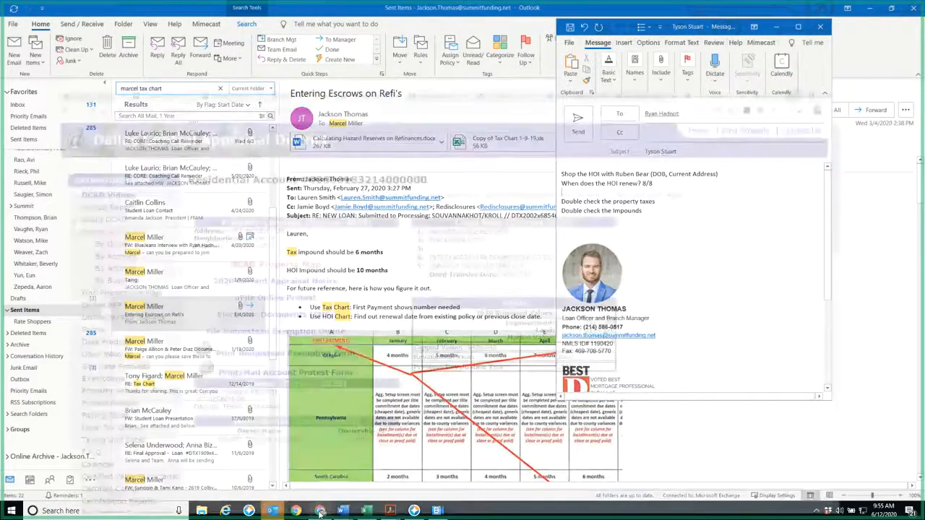
scroll(739, 442, down, 10)
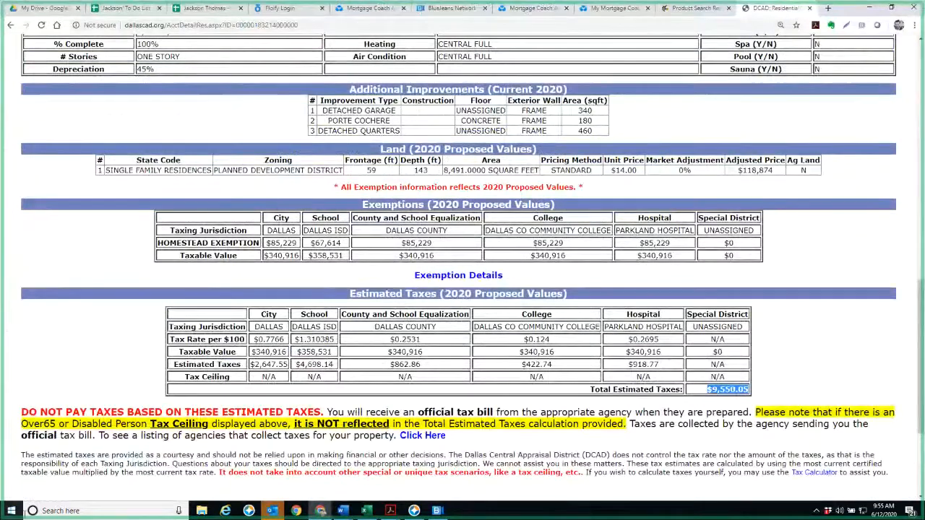
click(11, 511)
click(297, 294)
text(9)
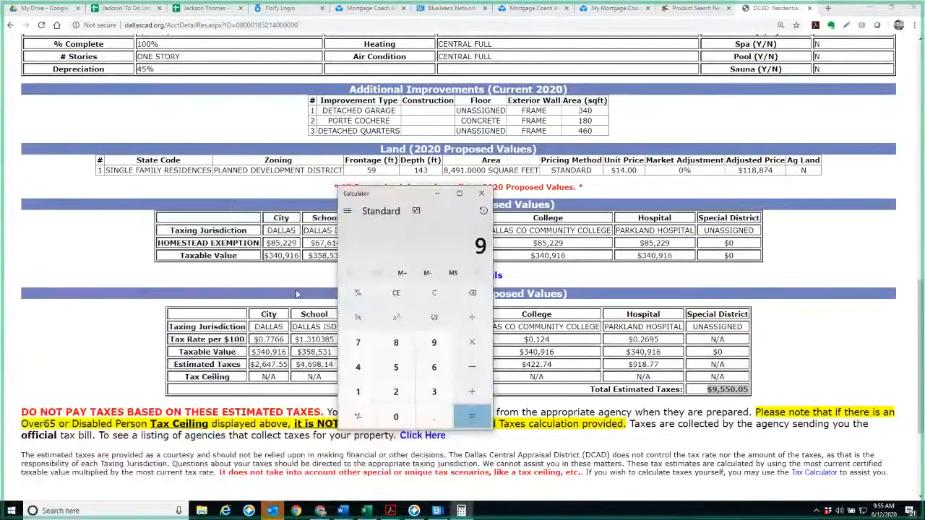
text(550/12)
key(Return)
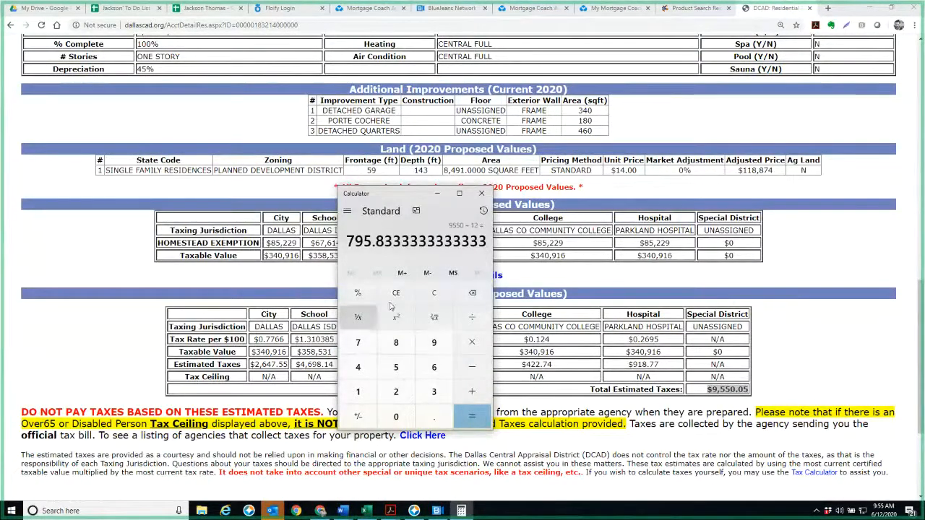
drag(384, 242, 346, 243)
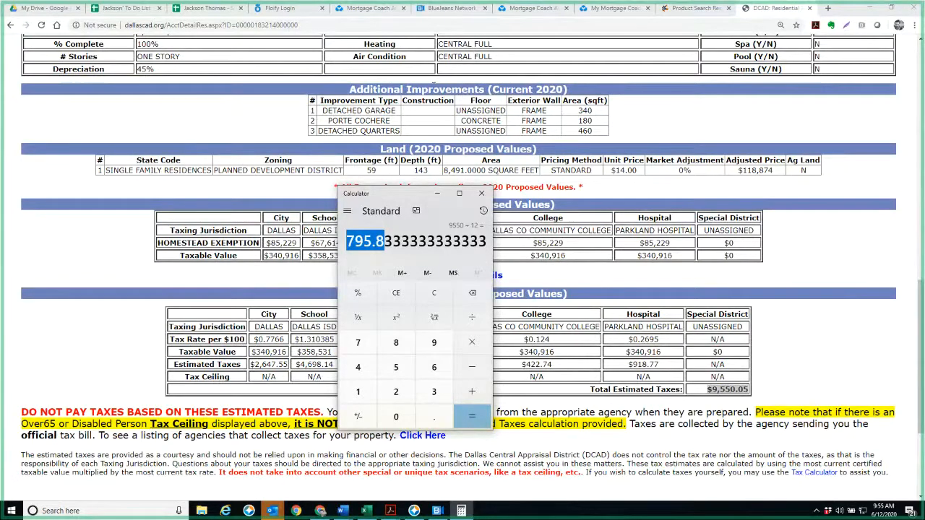
Examine the property tax in the Mortgage Coach report's payment breakdown and close the breakdown
click(586, 12)
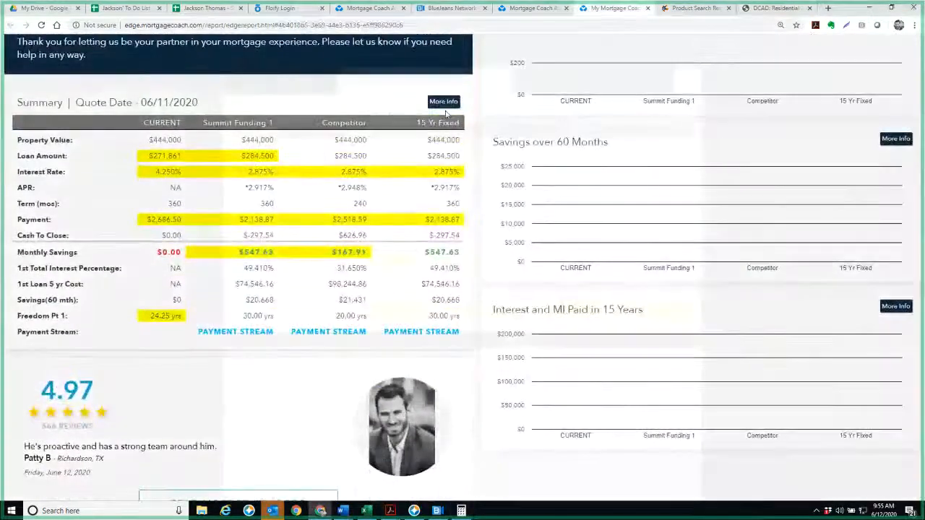
click(444, 102)
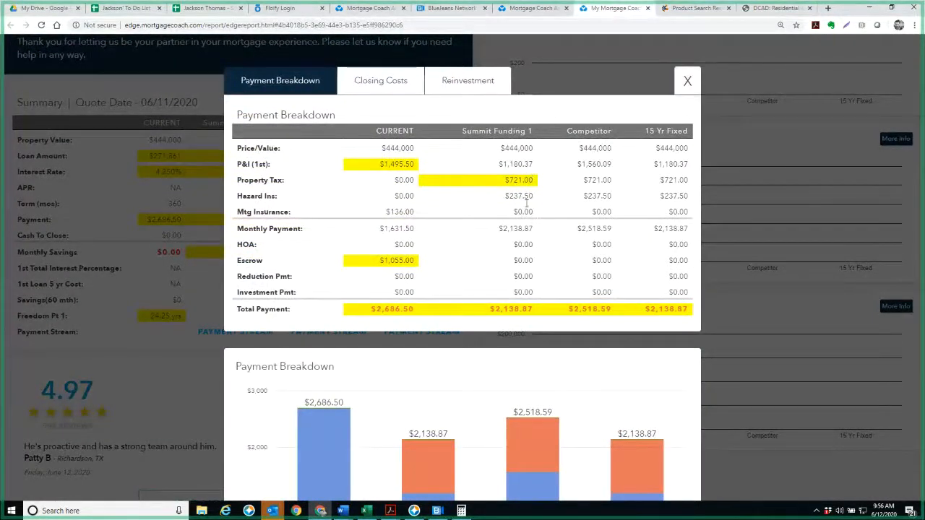
click(685, 90)
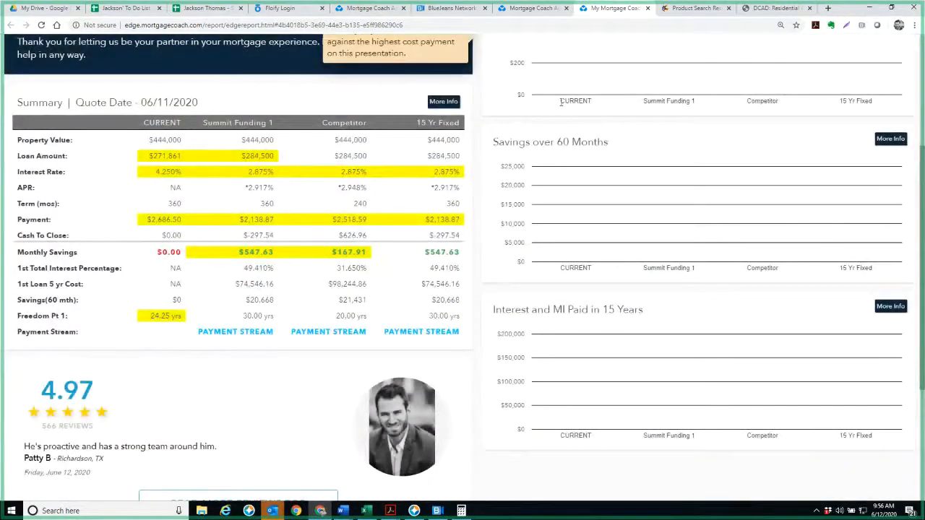
Add a task to the Outlook draft to ask the title contact "for an actual quote on the title insurance with a R8 credit"
mouse_move(275, 511)
click(383, 466)
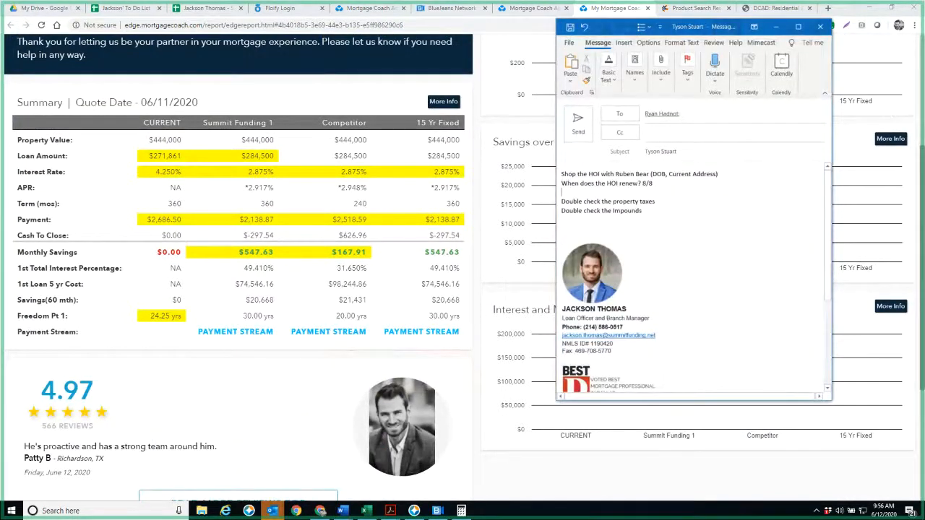
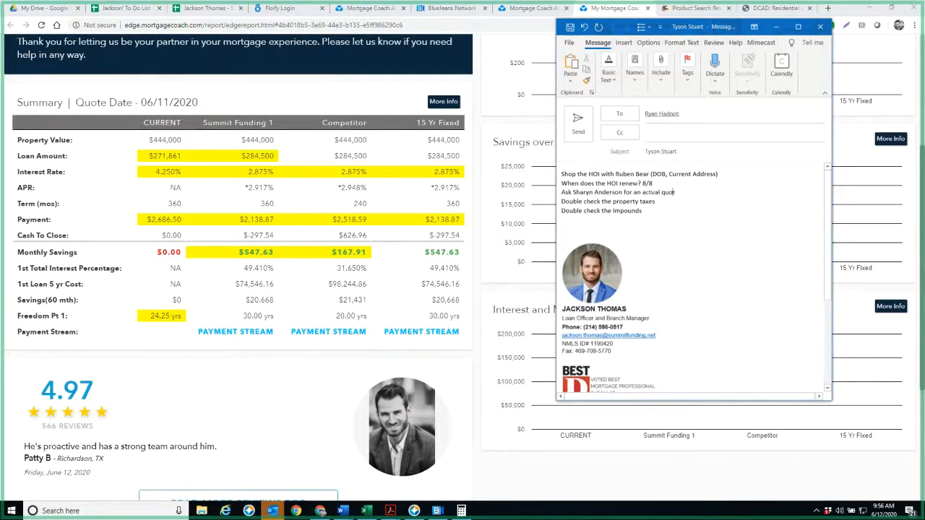
text(e on the tile)
key(BackSpace)
text(tle insurance with a R8 credit)
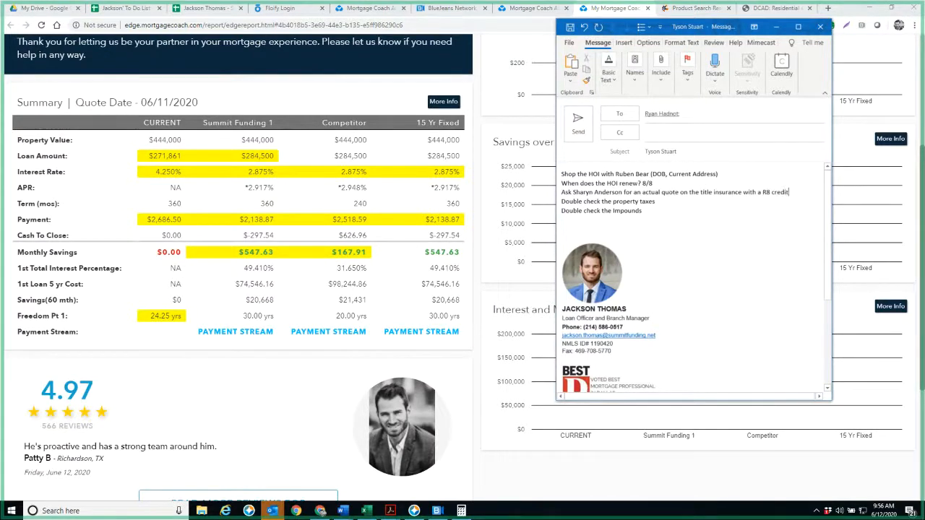
key(Return)
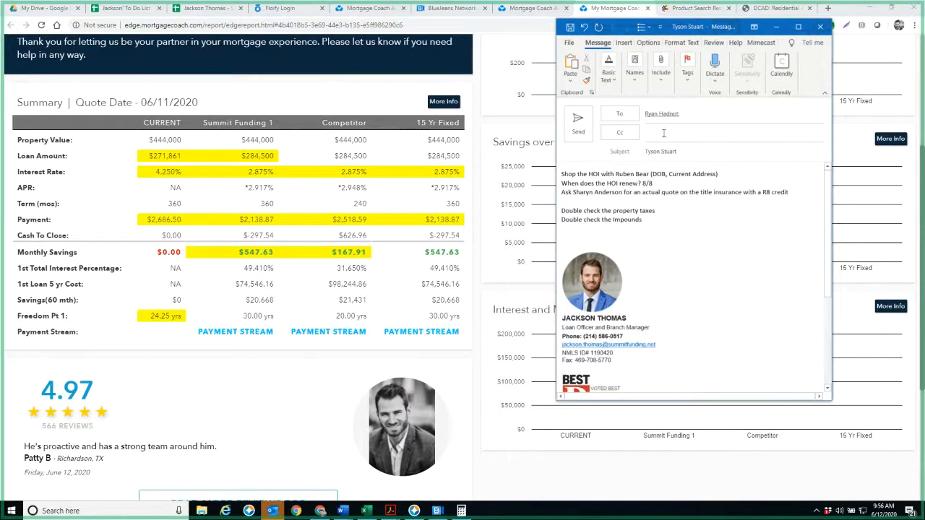
Look up the title contact's email through the Cc field, move it into a bullet under the title quote task, and maximize the draft
click(664, 132)
text(che)
key(Return)
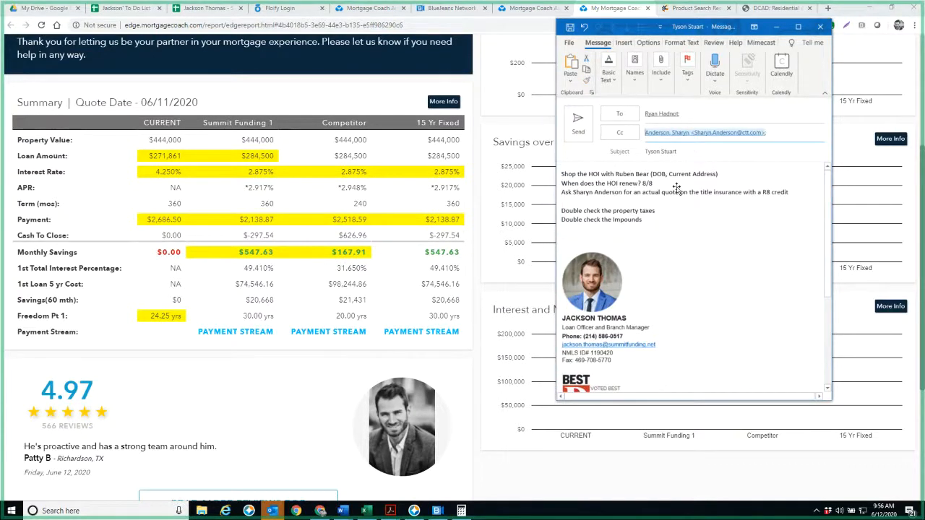
click(657, 199)
key(ctrl+v)
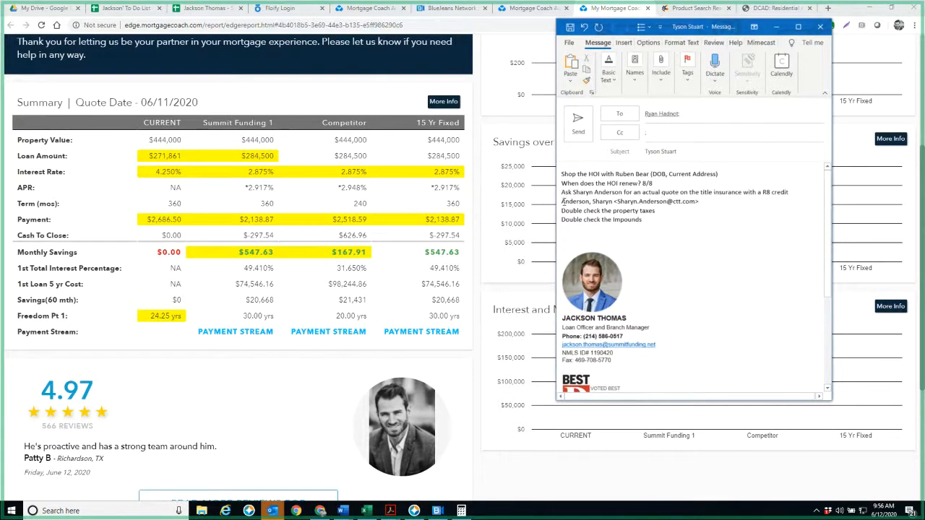
click(797, 27)
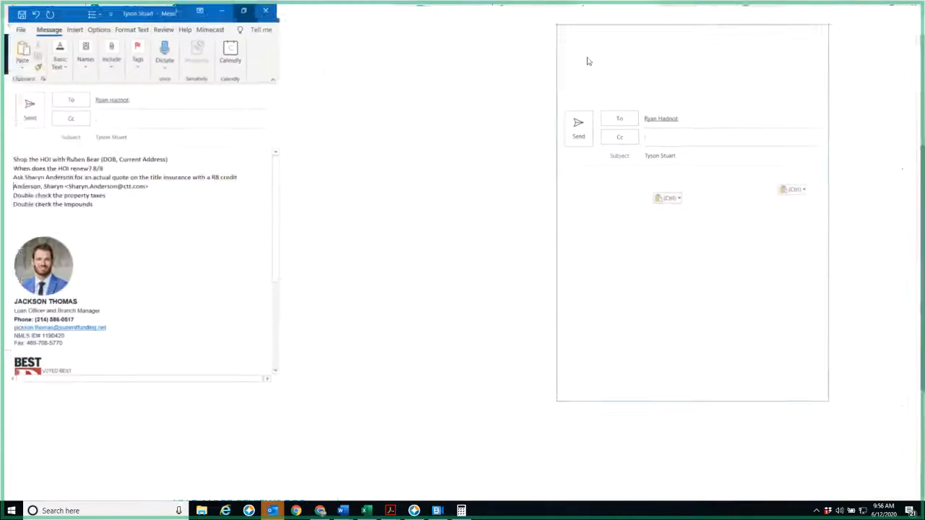
Add the bullet "See the email I sent you for training" beneath the impounds task
click(108, 193)
key(Return)
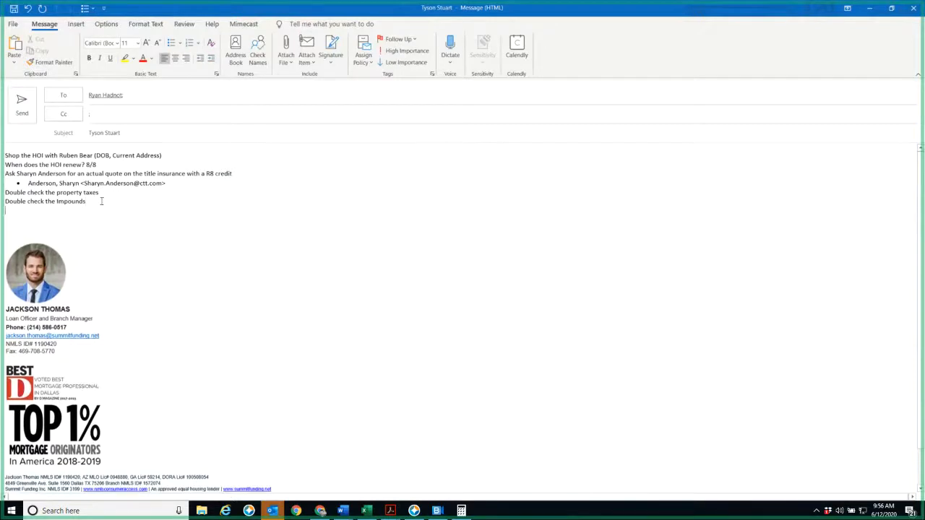
click(172, 43)
text(Se)
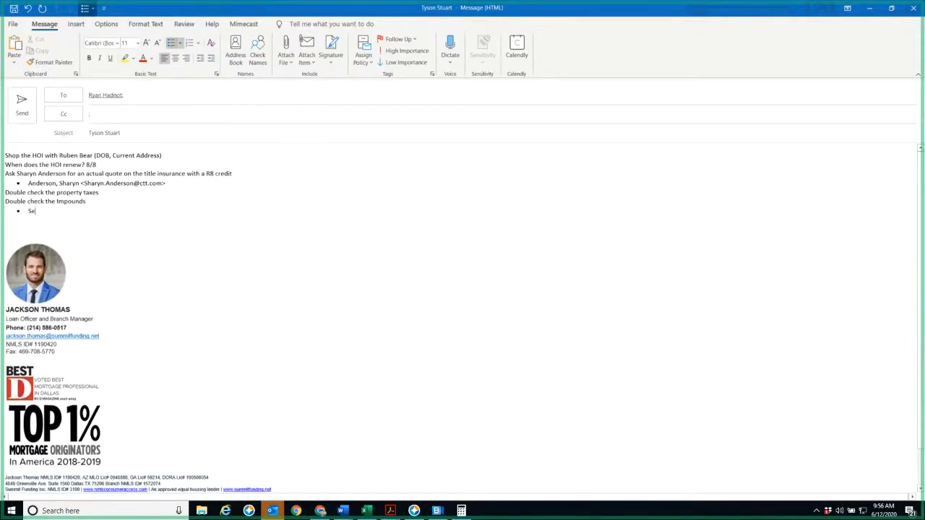
text(e the email I sent you for training)
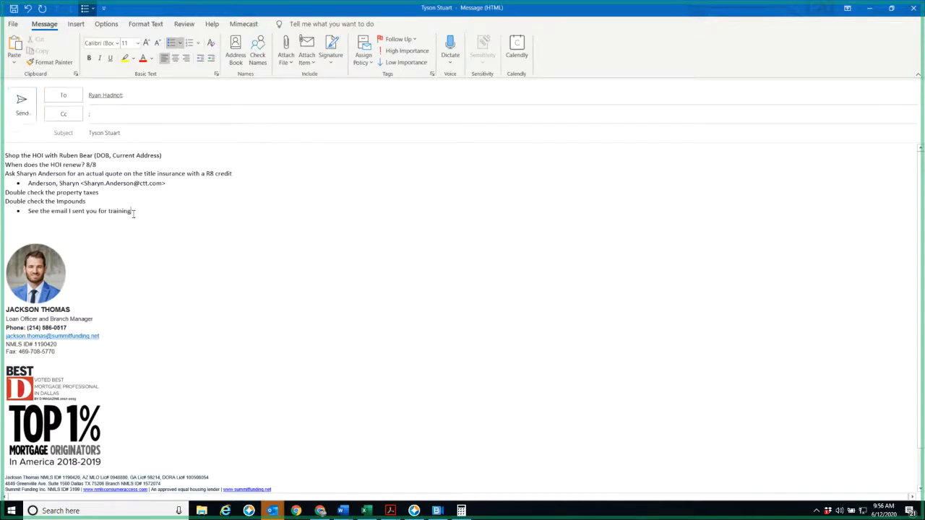
Add a final task to email the client and schedule him for Monday to review a side by side comparison, and send the message
key(Return)
key(Return)
key(Return)
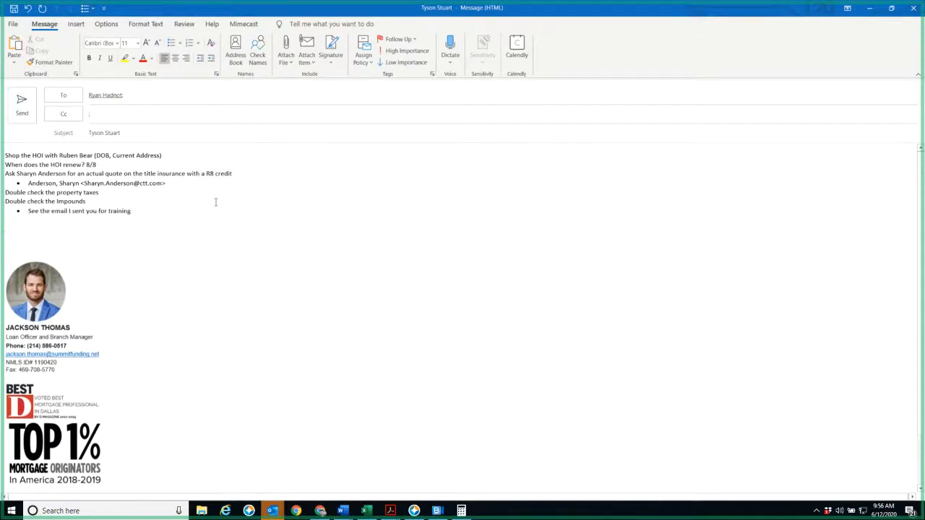
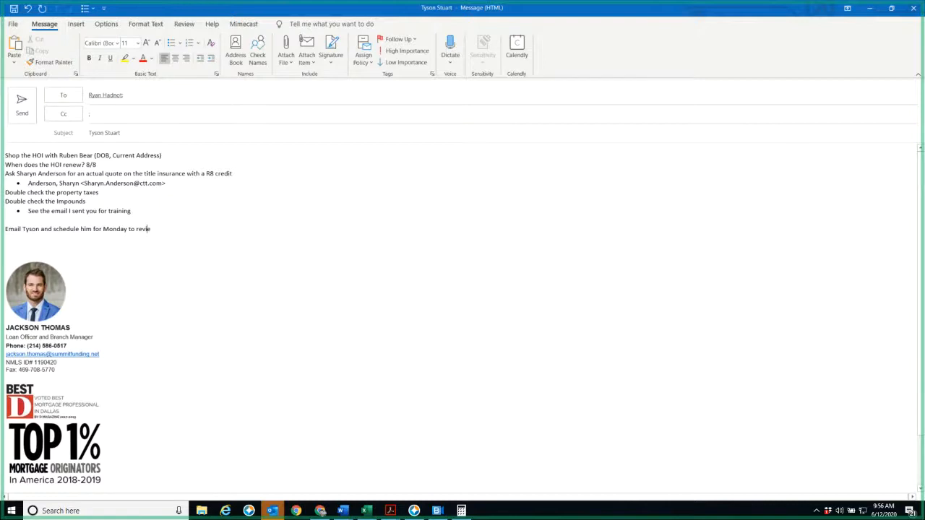
text(w a side by side comparsio)
click(33, 103)
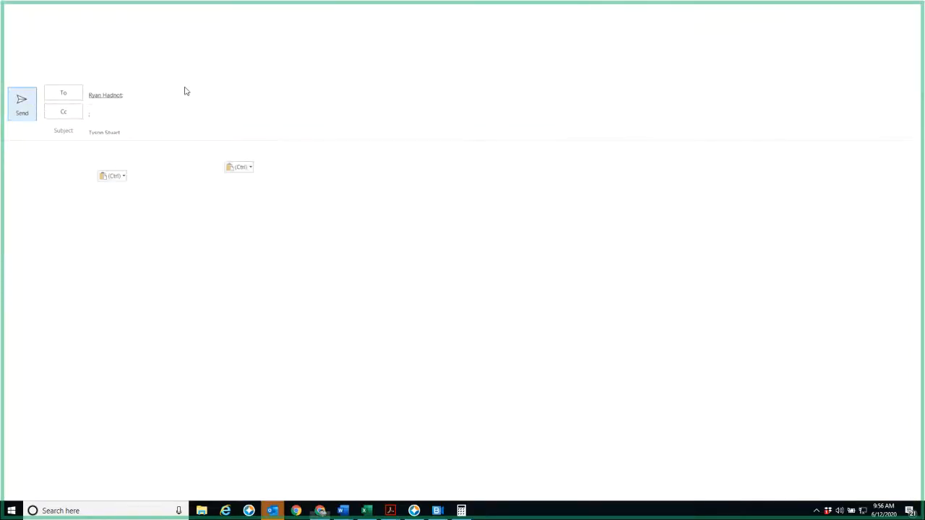